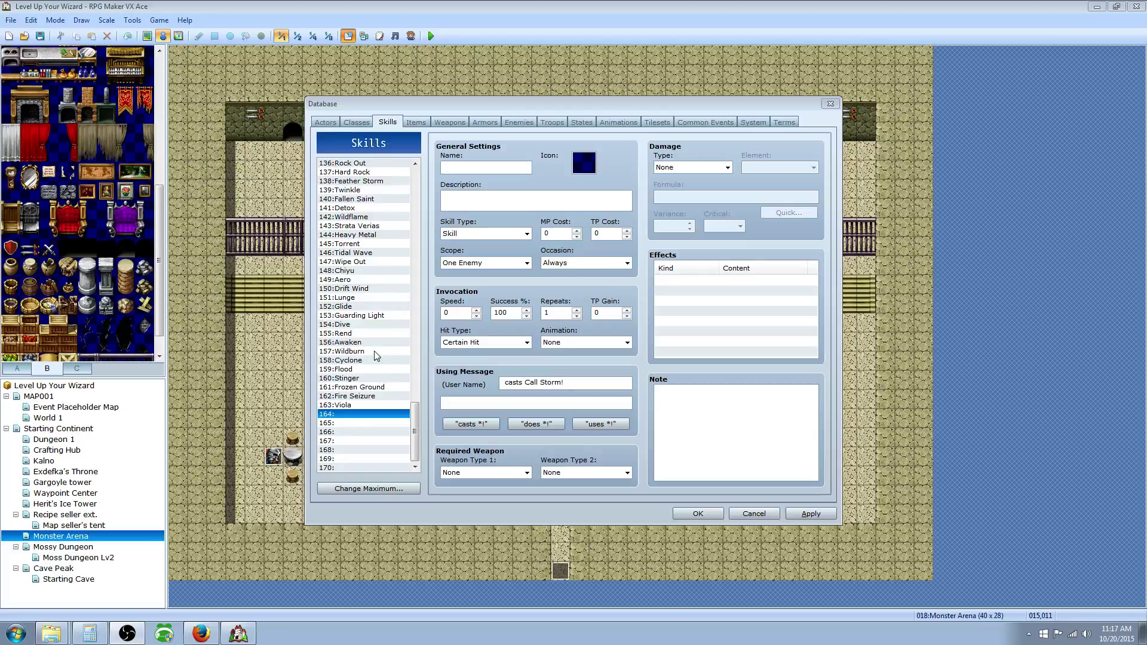
# - Name skill 164 'Divine Light' and assign it icon 112
pyautogui.click(460, 168)
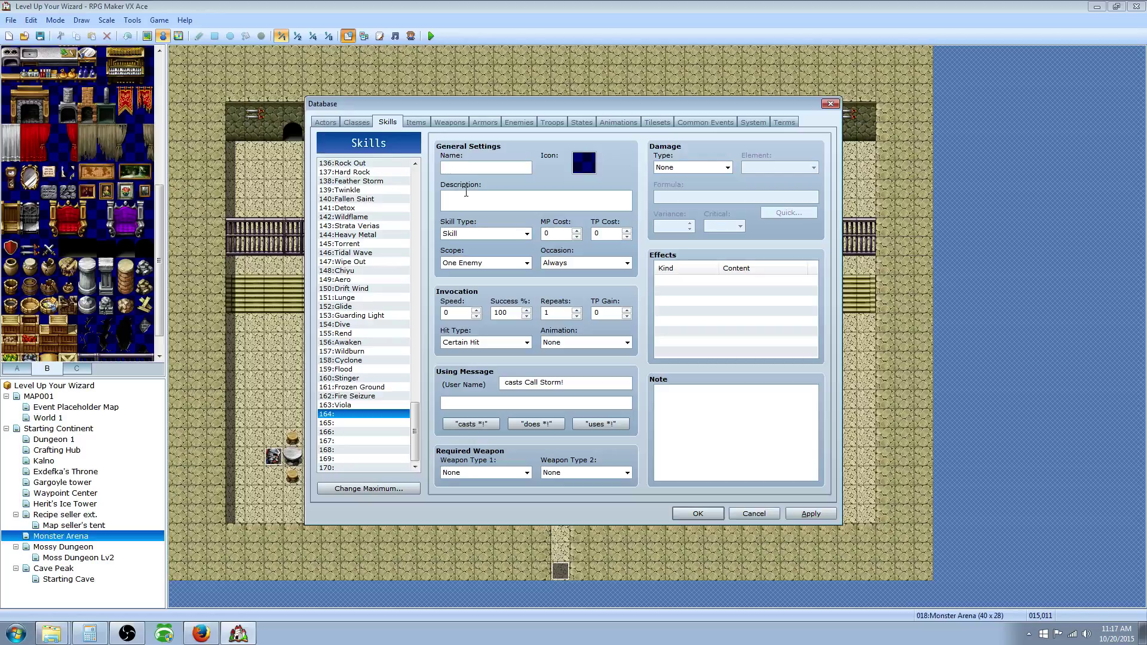
pyautogui.write('Divine Light')
pyautogui.doubleClick(584, 162)
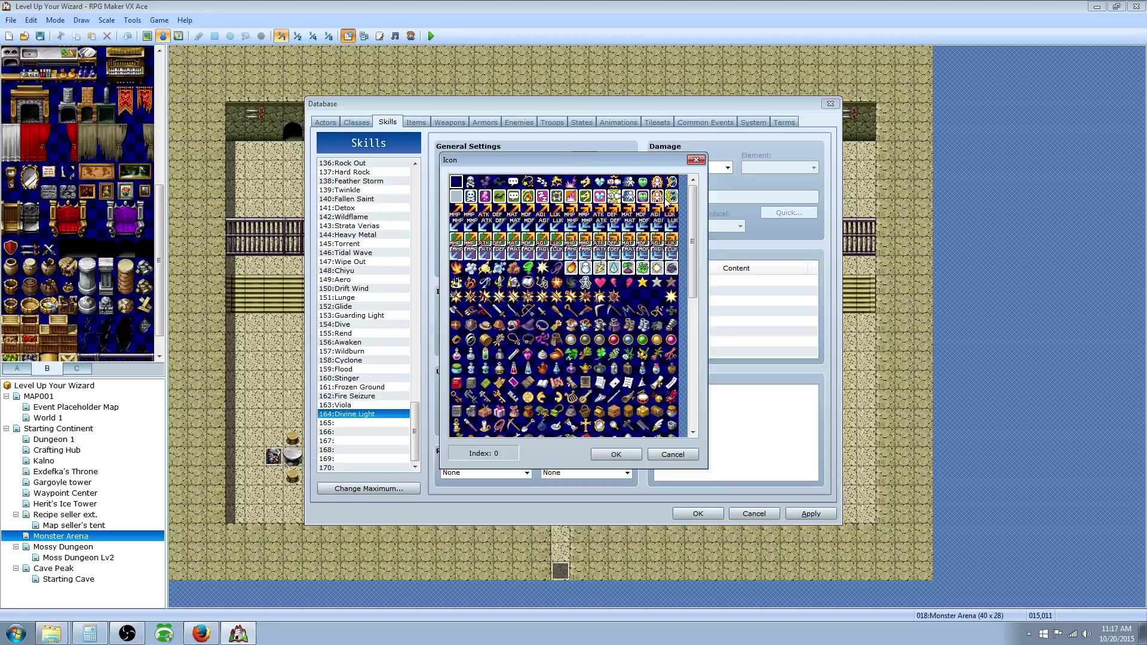
pyautogui.click(456, 282)
pyautogui.click(627, 453)
# - Set the damage type to HP Recover and the element to Fusion after trying Holy
pyautogui.click(722, 169)
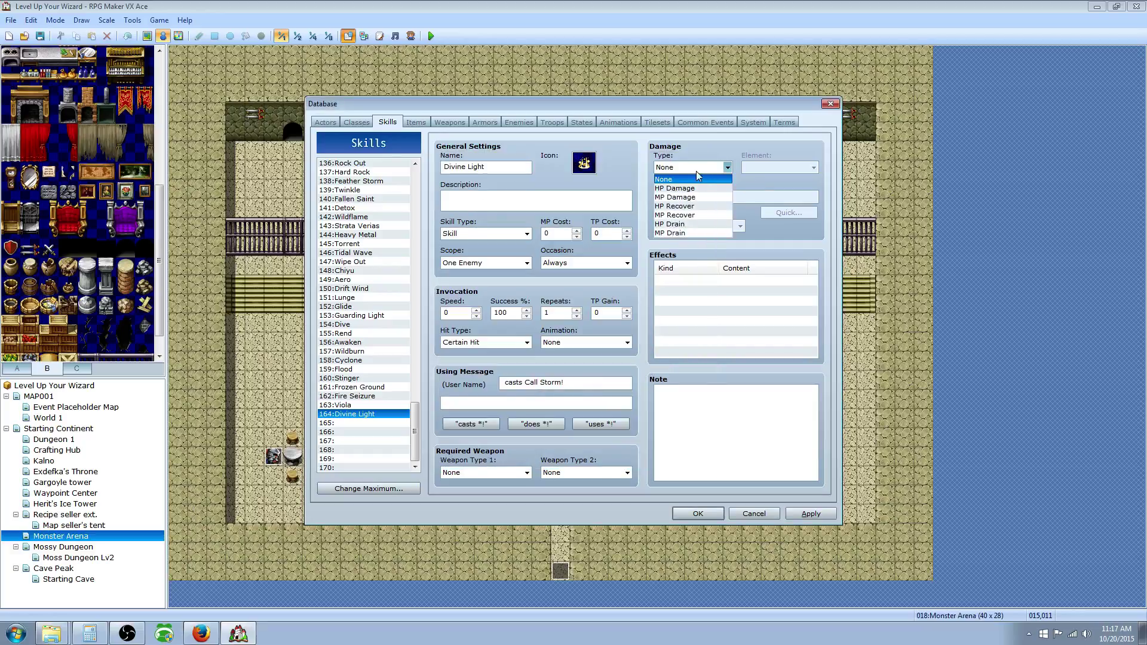
pyautogui.click(693, 207)
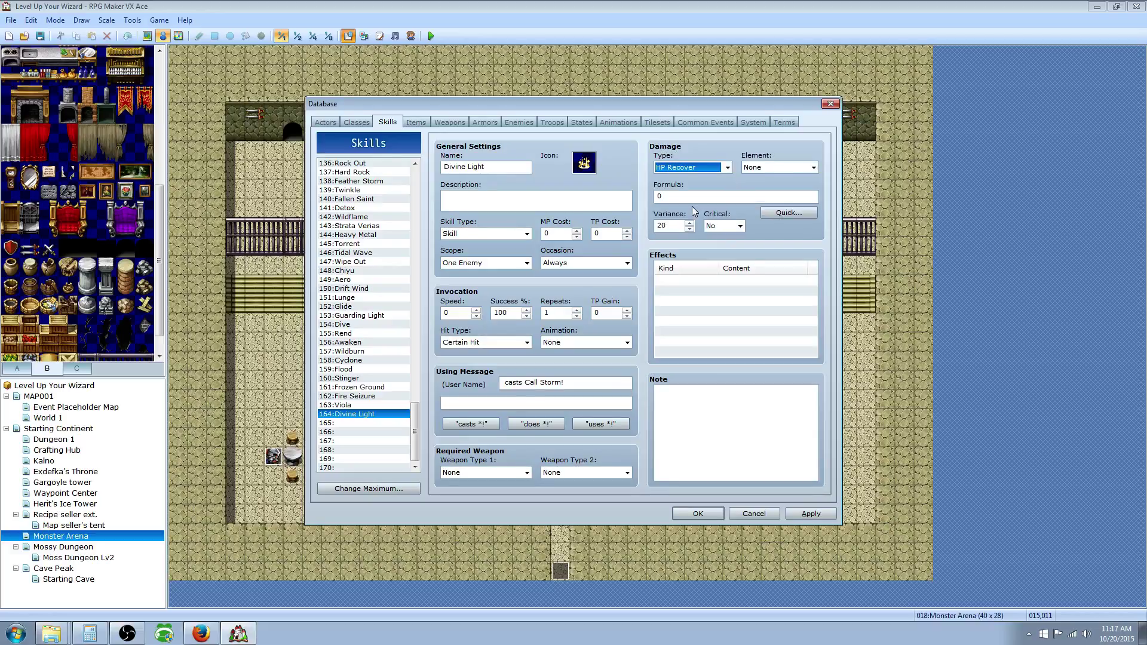
pyautogui.click(772, 165)
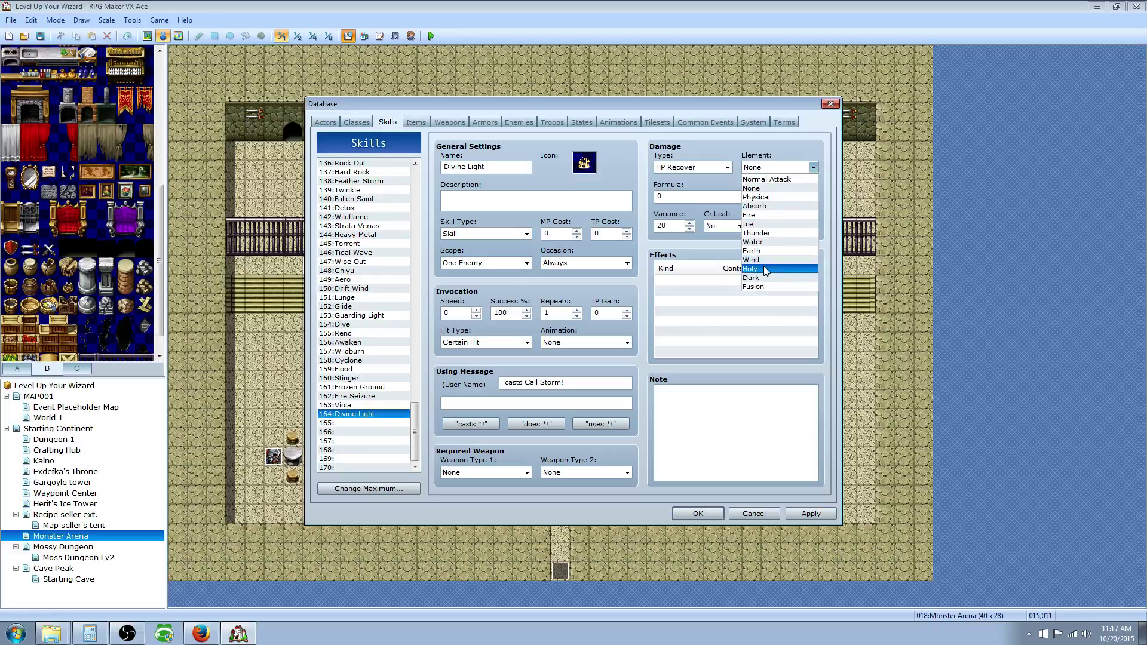
pyautogui.click(765, 268)
pyautogui.click(768, 166)
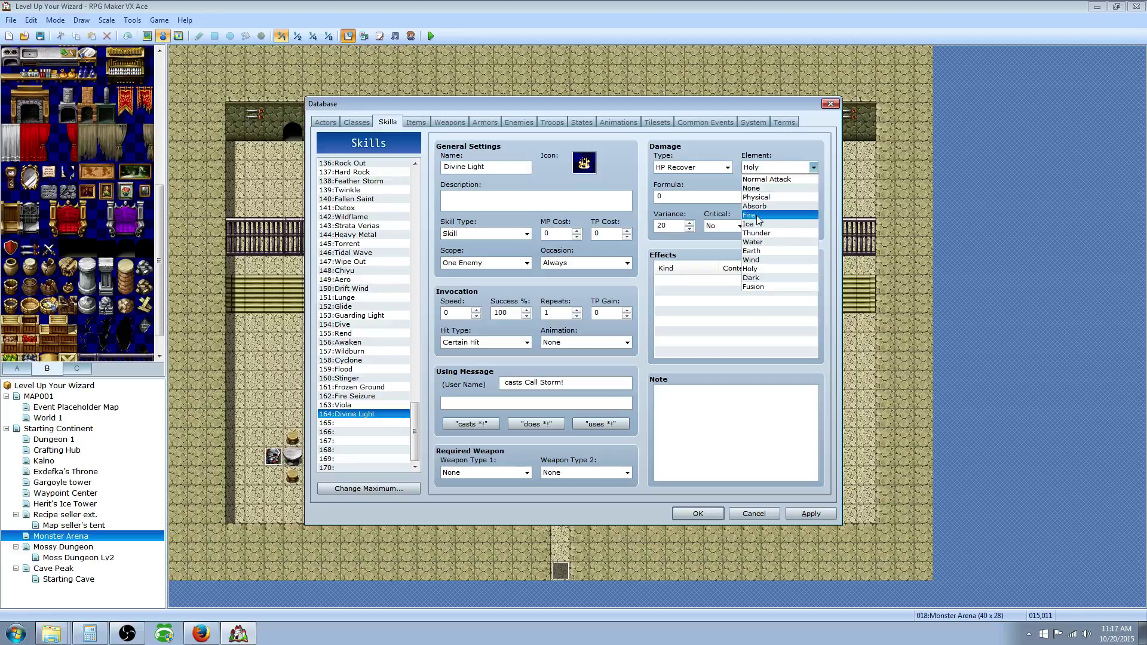
pyautogui.click(758, 288)
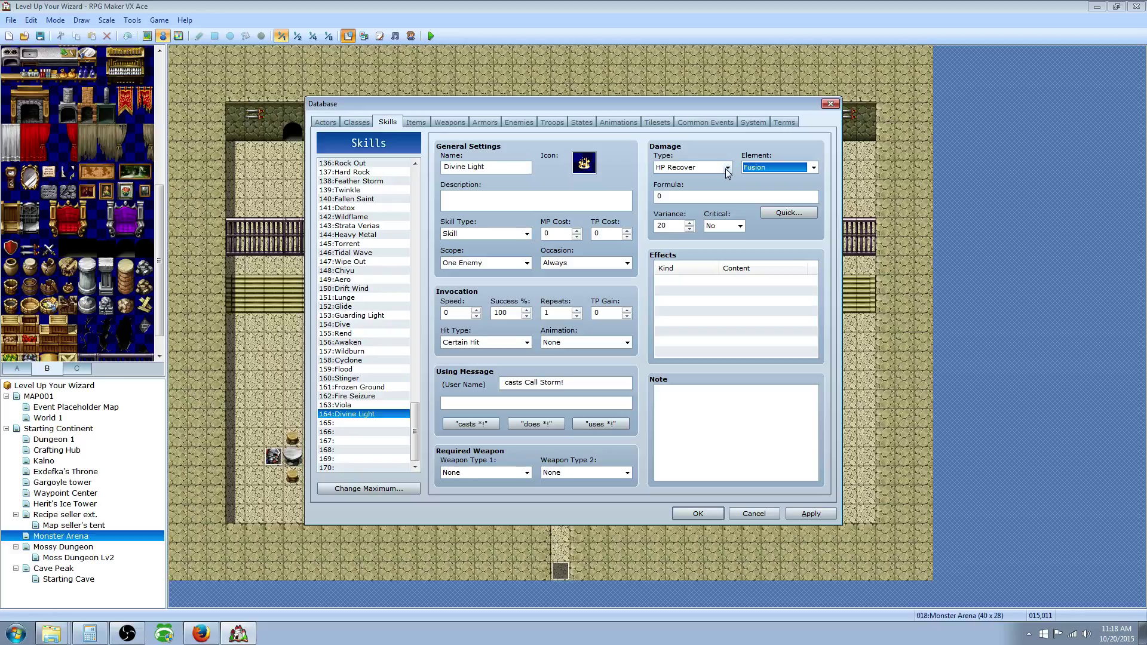
# - Compare Holy against Fusion as the element, settling back on Fusion
pyautogui.click(762, 170)
pyautogui.click(761, 169)
pyautogui.click(776, 169)
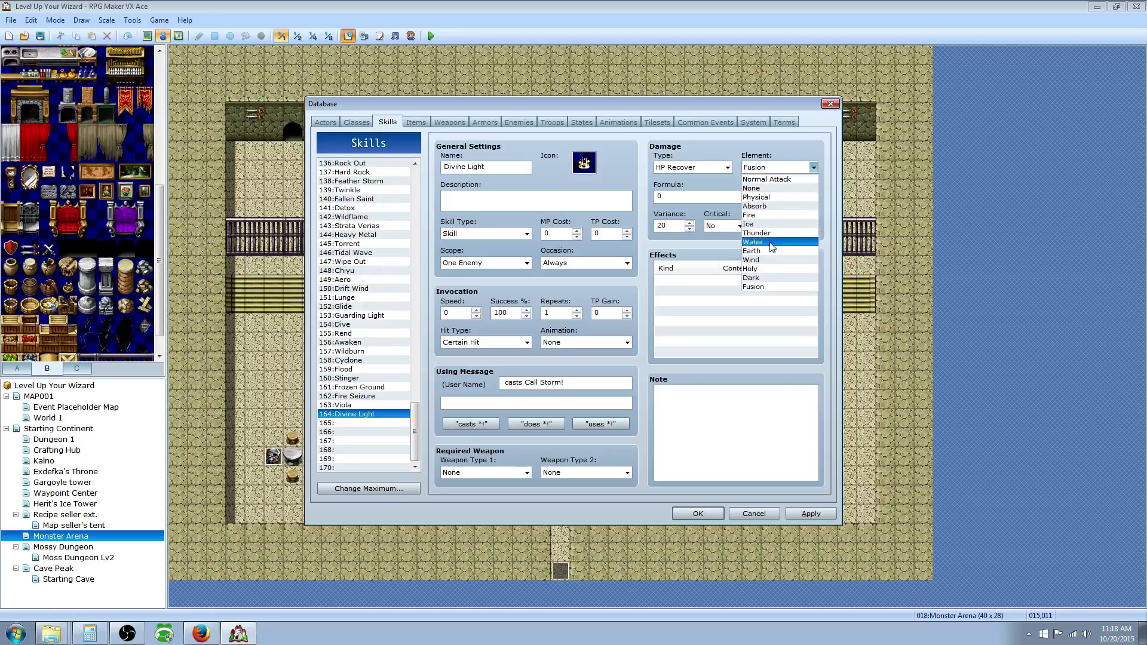
pyautogui.click(766, 268)
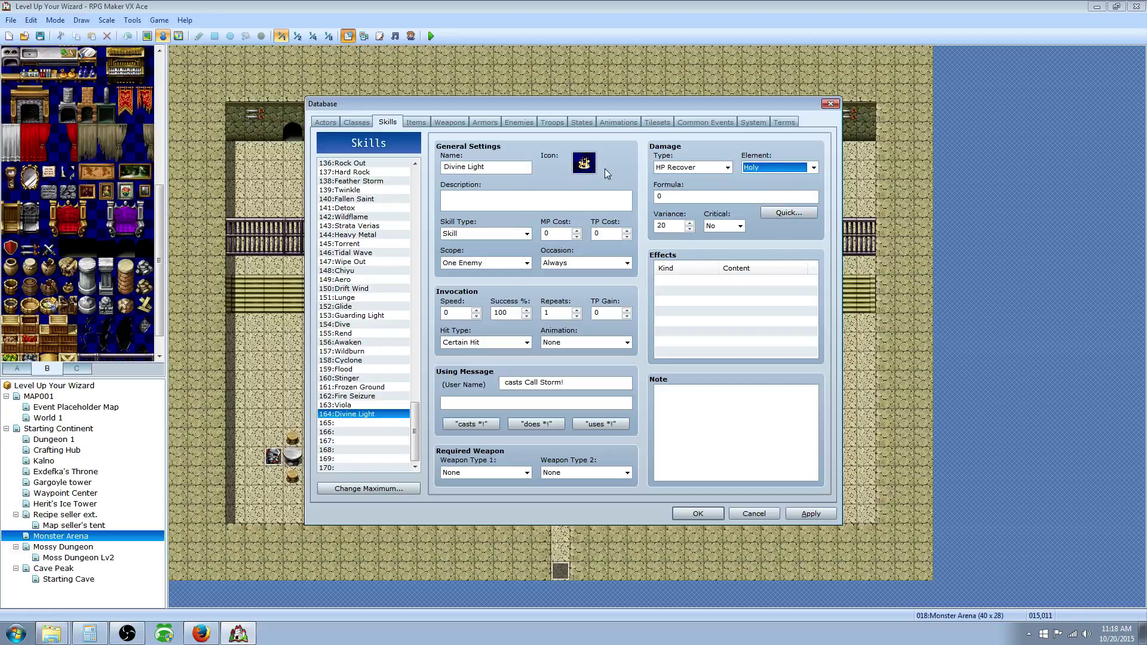
pyautogui.click(774, 169)
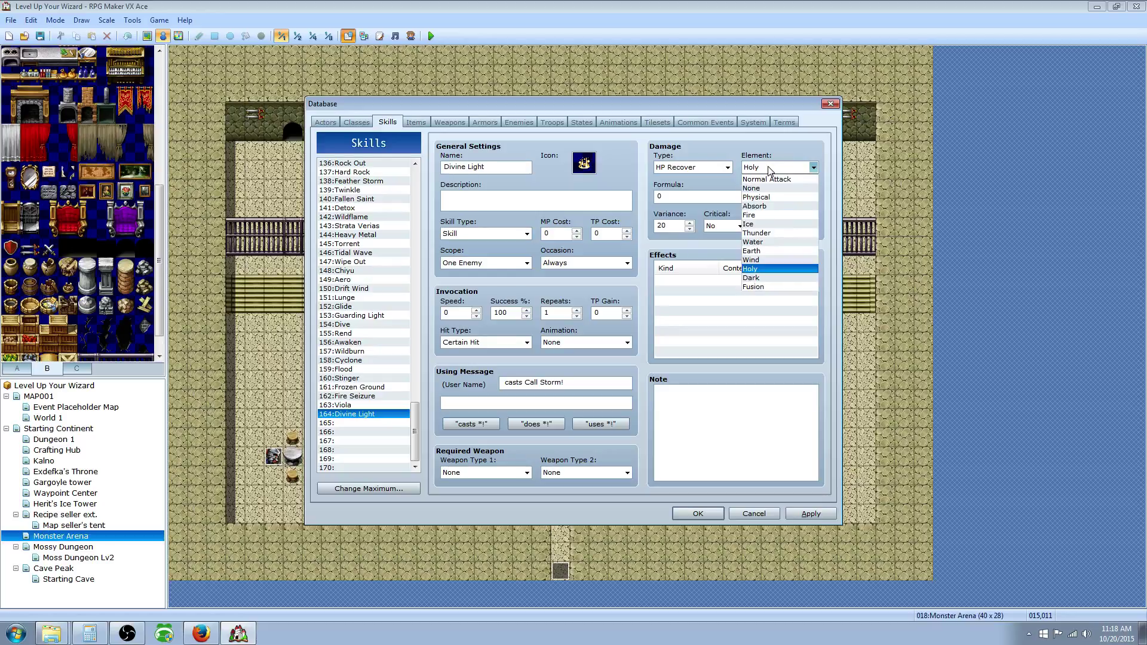
pyautogui.click(763, 288)
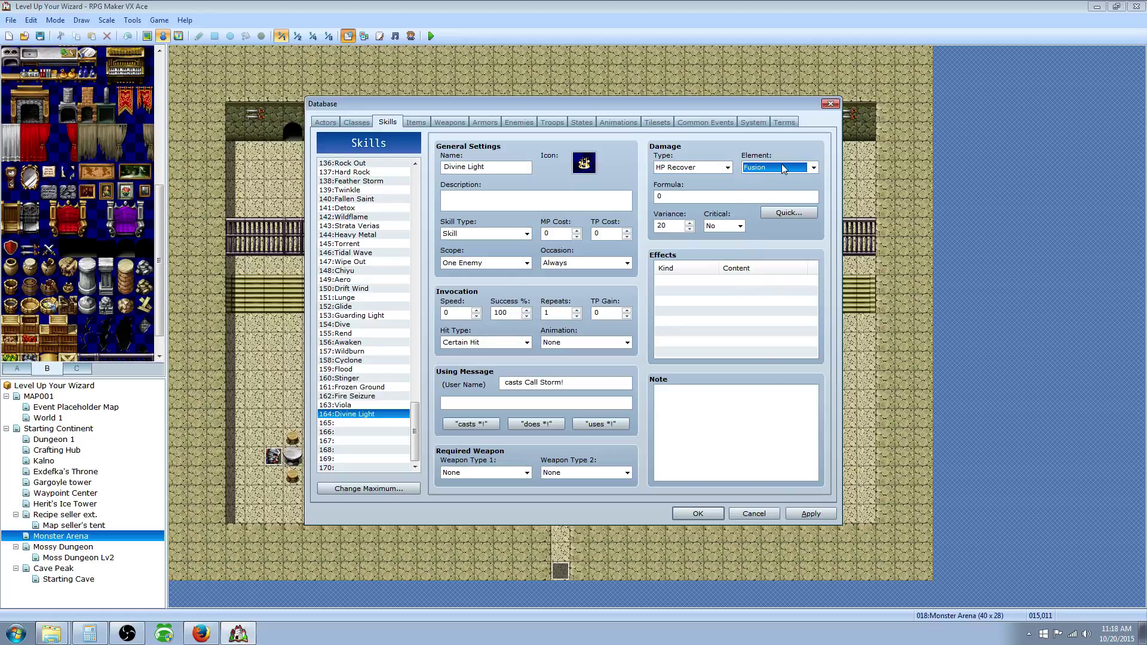
# - Raise the Terms tab's Elements maximum to 12, select blank entry 12, and return to Skills
pyautogui.click(752, 123)
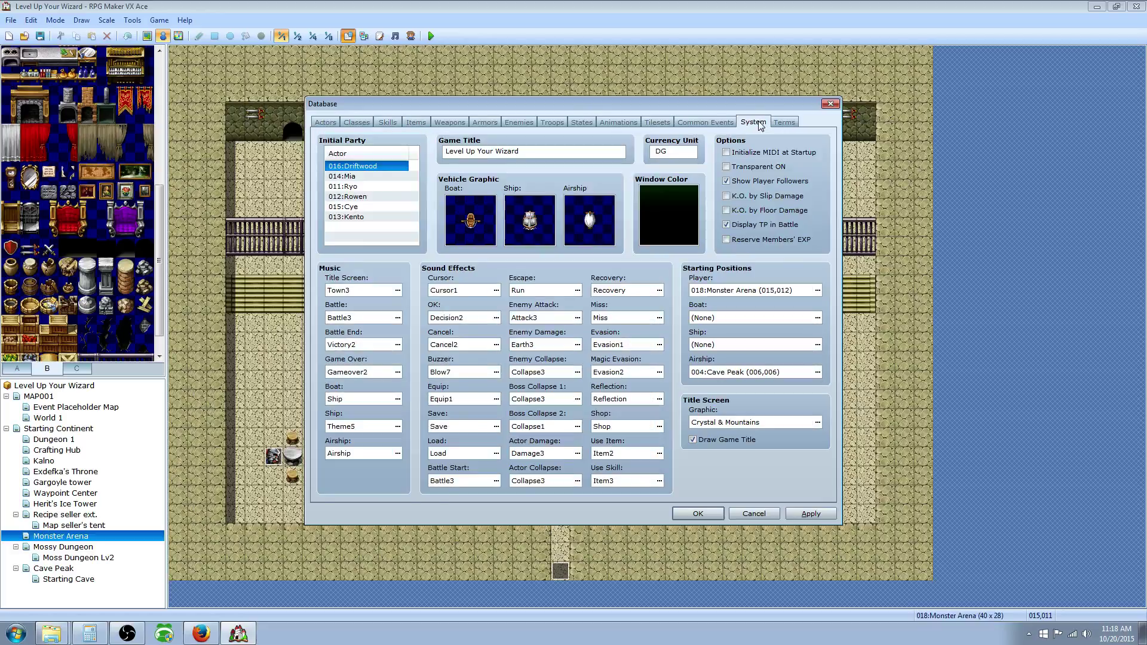
pyautogui.click(780, 123)
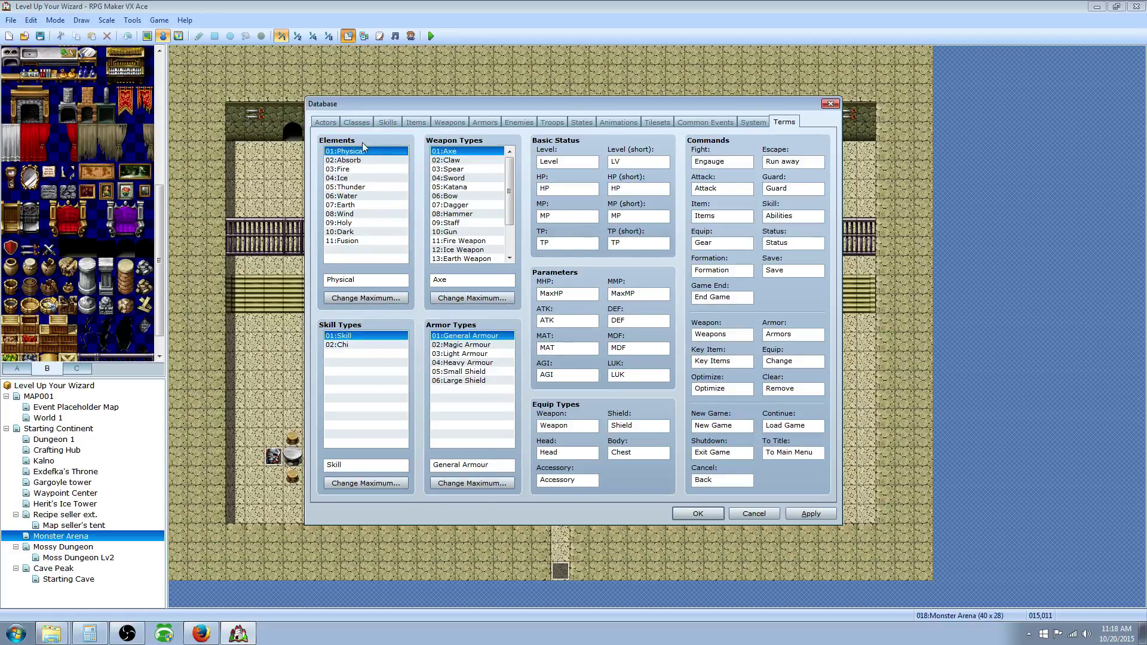
pyautogui.click(362, 298)
pyautogui.click(350, 301)
pyautogui.click(393, 296)
pyautogui.click(350, 252)
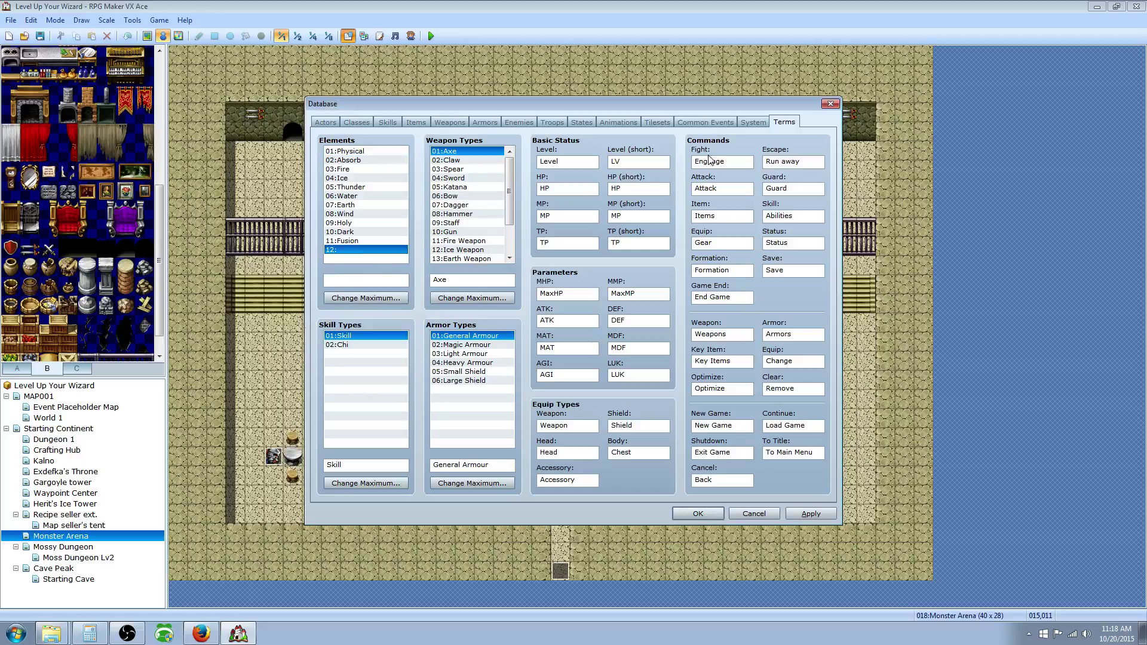
pyautogui.click(366, 118)
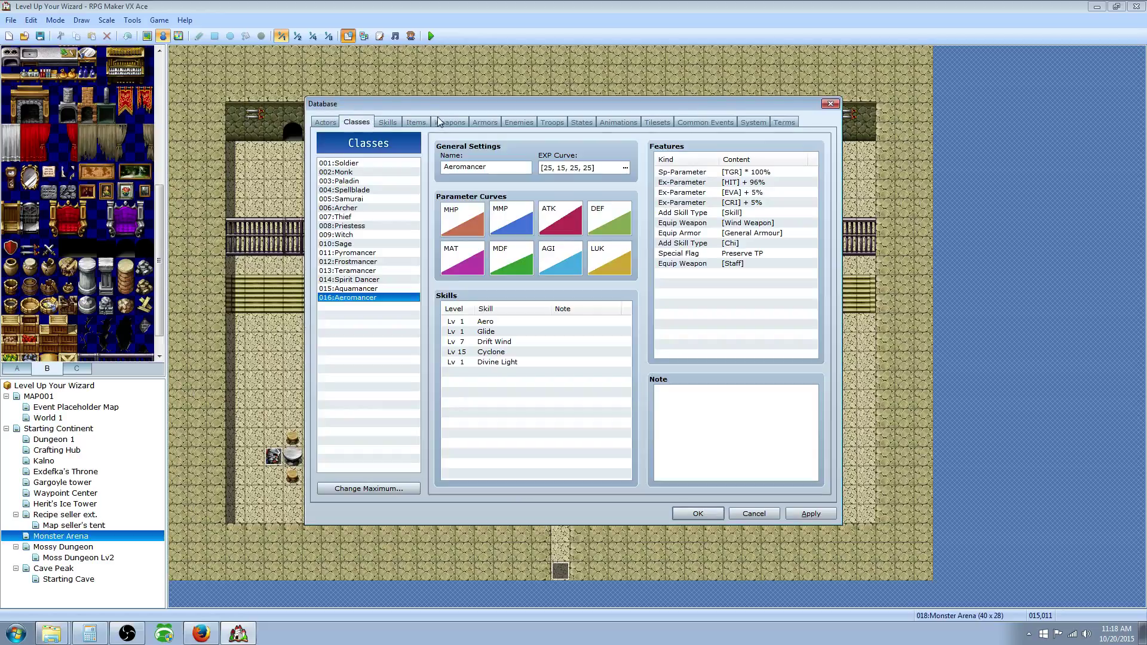
pyautogui.click(393, 123)
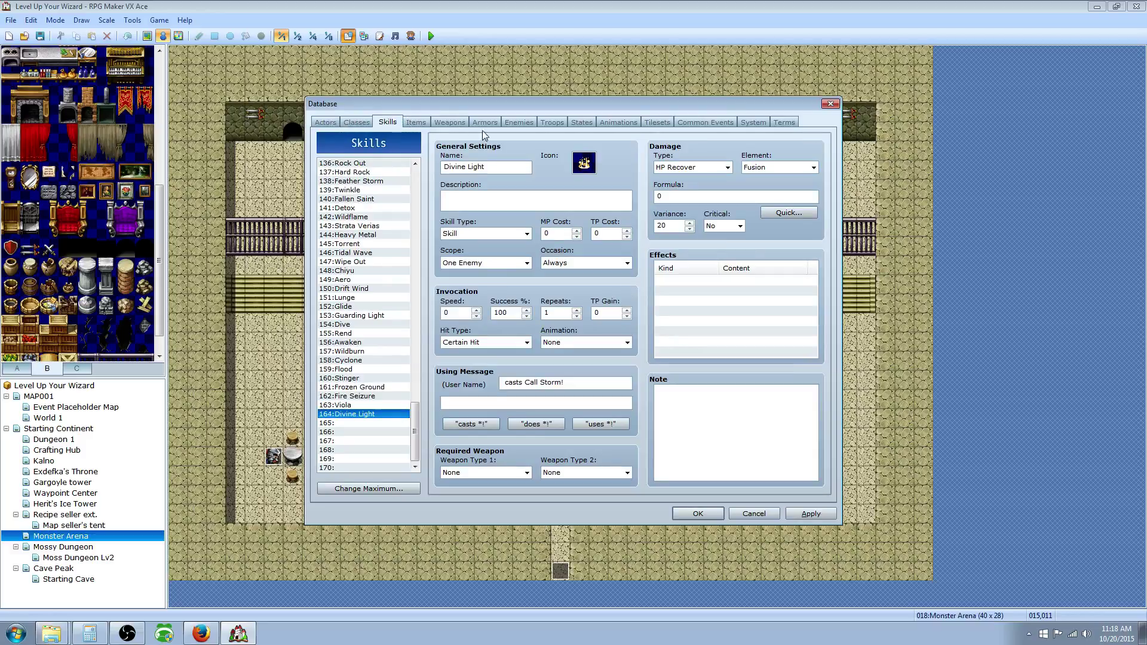
# - Keep Fusion and generate a Quick formula: Base 100, Physical 0, Magical 100, Ignore Defense
pyautogui.click(791, 169)
pyautogui.click(772, 286)
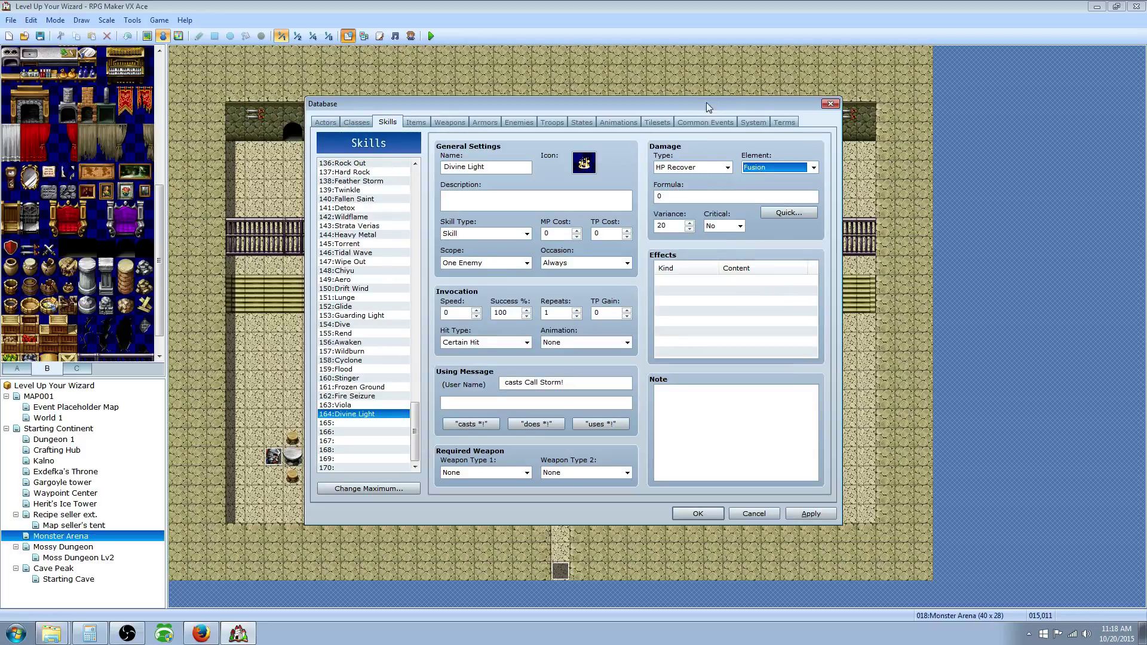
pyautogui.click(792, 212)
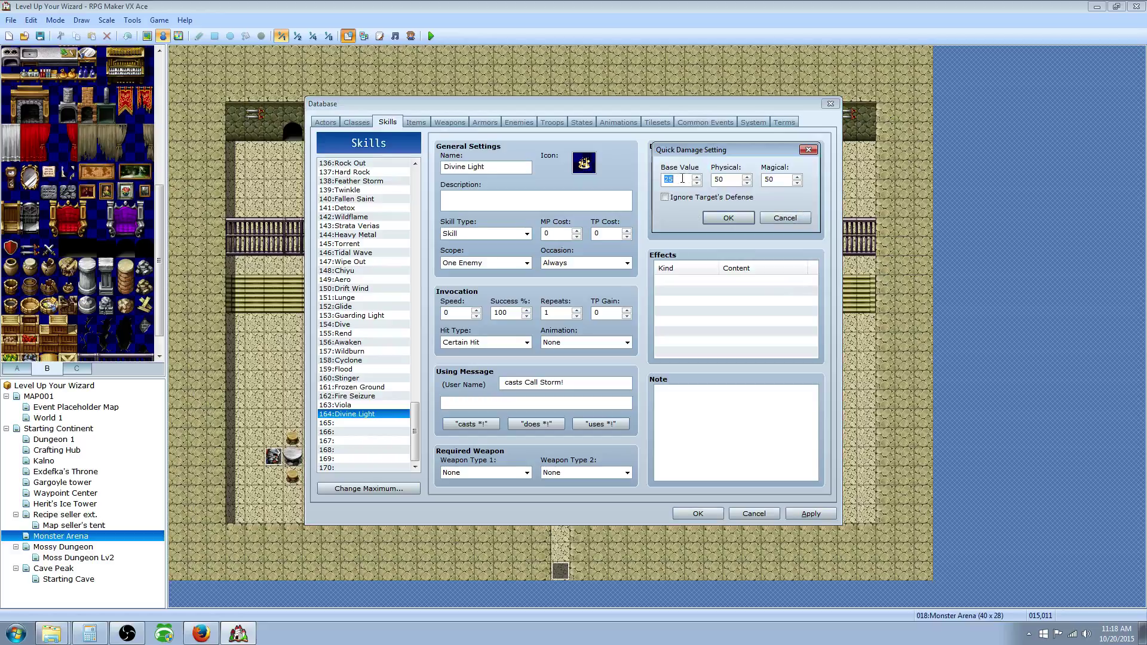
pyautogui.write('100')
pyautogui.doubleClick(731, 179)
pyautogui.write('0')
pyautogui.doubleClick(780, 179)
pyautogui.write('100')
pyautogui.click(665, 197)
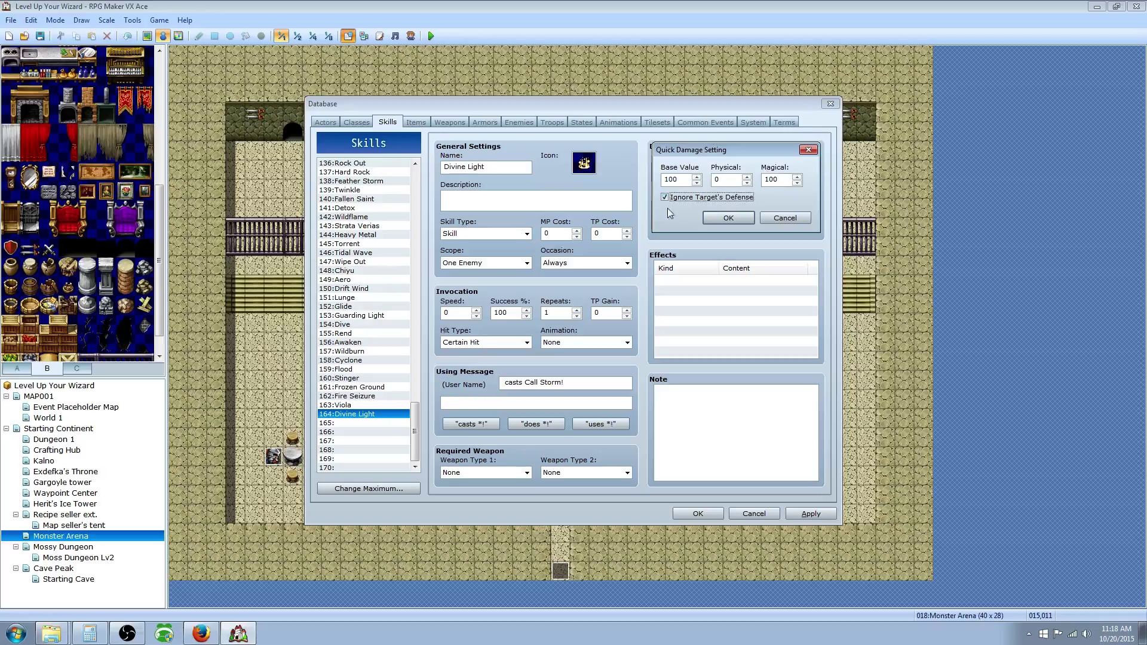
pyautogui.click(729, 219)
pyautogui.click(667, 200)
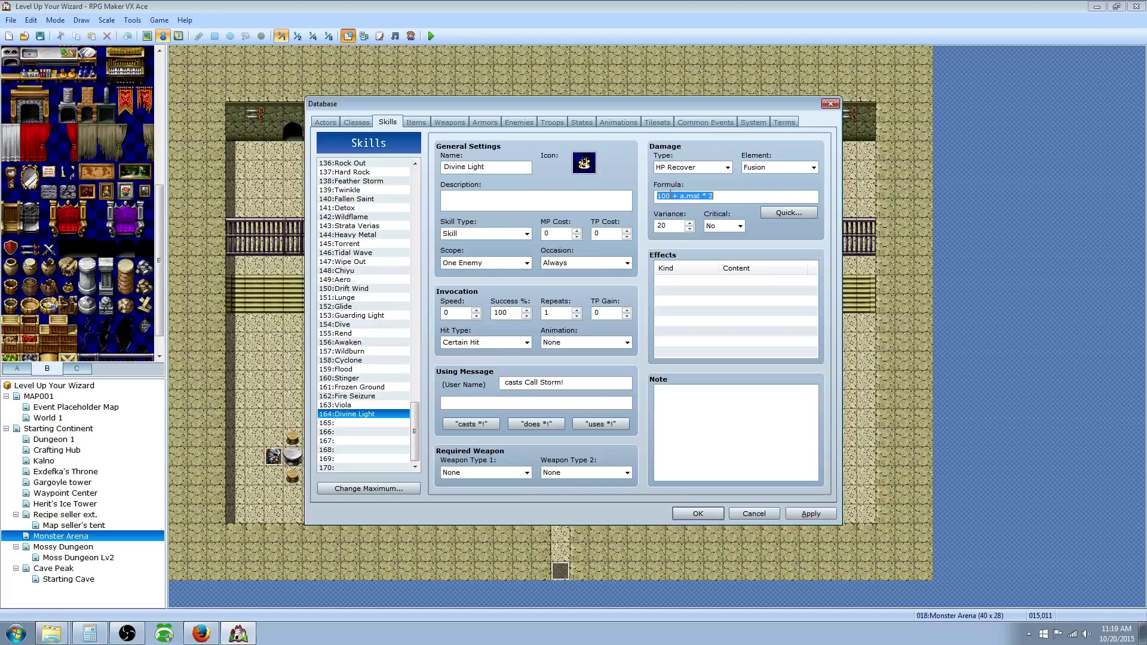
pyautogui.click(691, 197)
# - Change the Quick formula's Magical value to 20, giving 100 + a.mat * 4
pyautogui.click(784, 211)
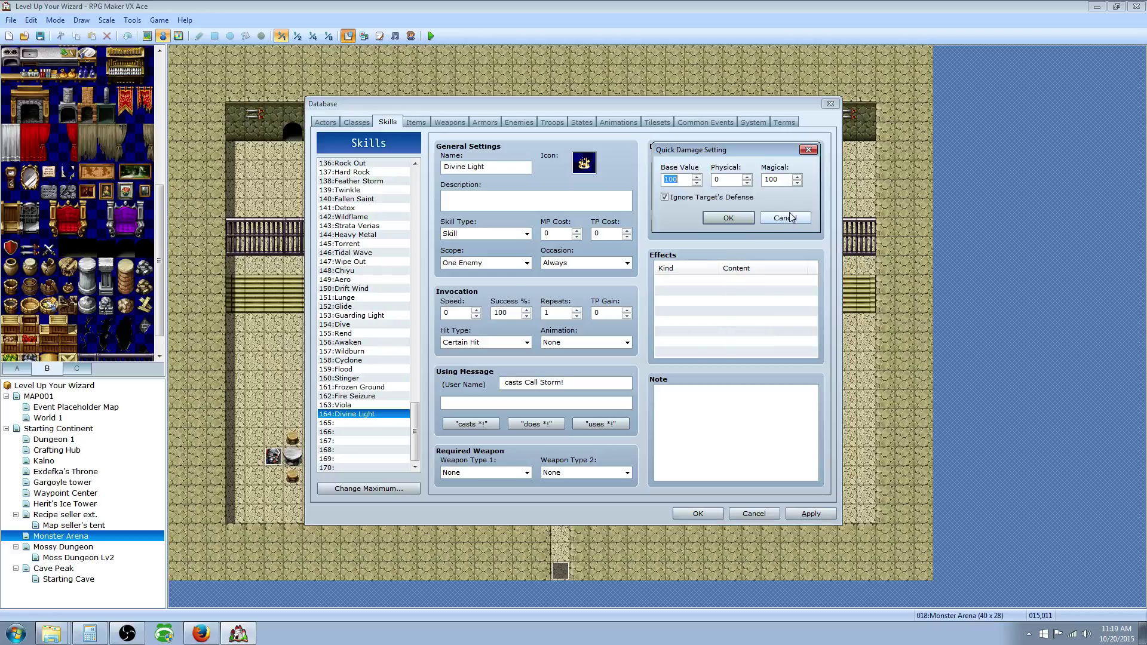
pyautogui.doubleClick(774, 178)
pyautogui.write('20')
pyautogui.click(719, 217)
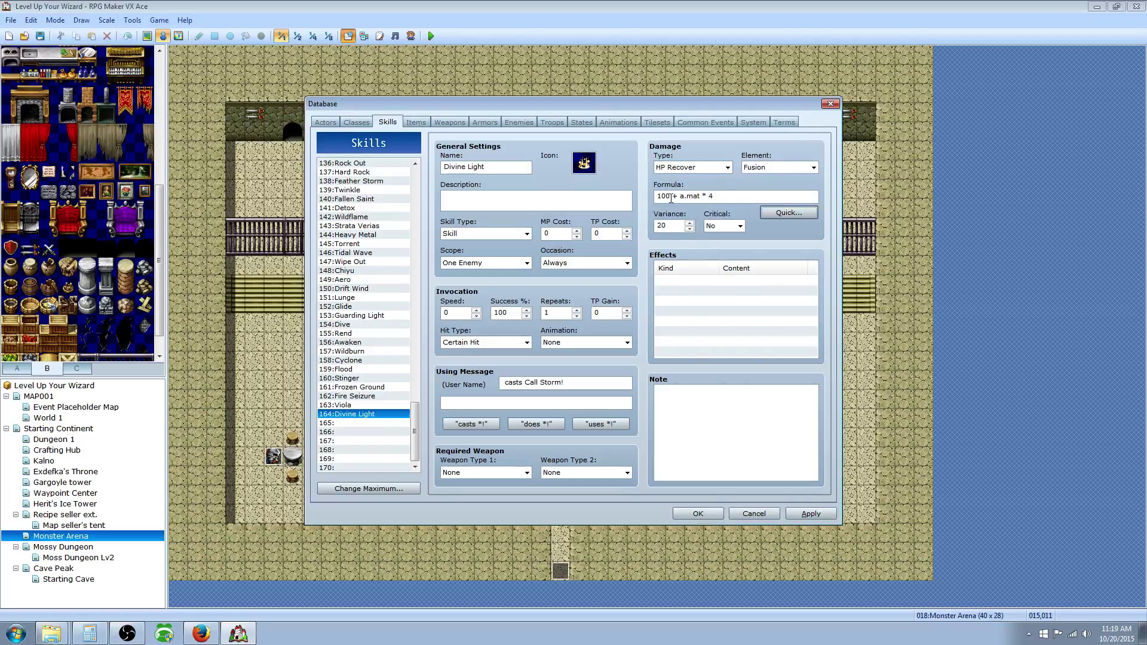
# - Enable critical hits and set the variance to 25
pyautogui.click(723, 226)
pyautogui.click(715, 247)
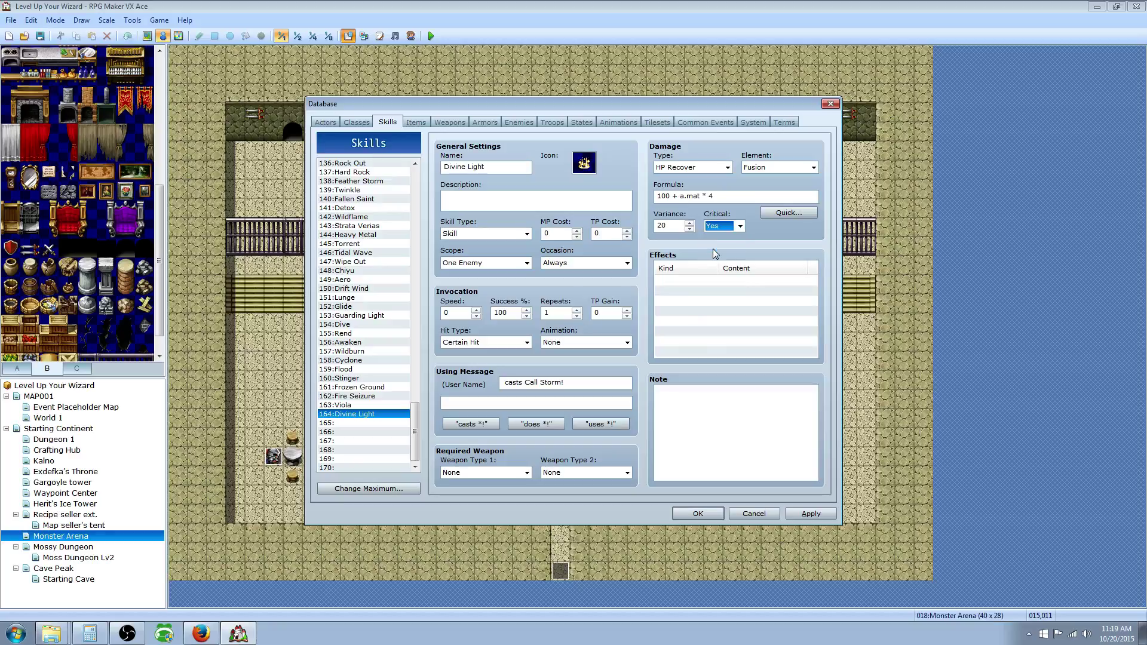
pyautogui.doubleClick(680, 225)
pyautogui.write('1')
pyautogui.click(688, 288)
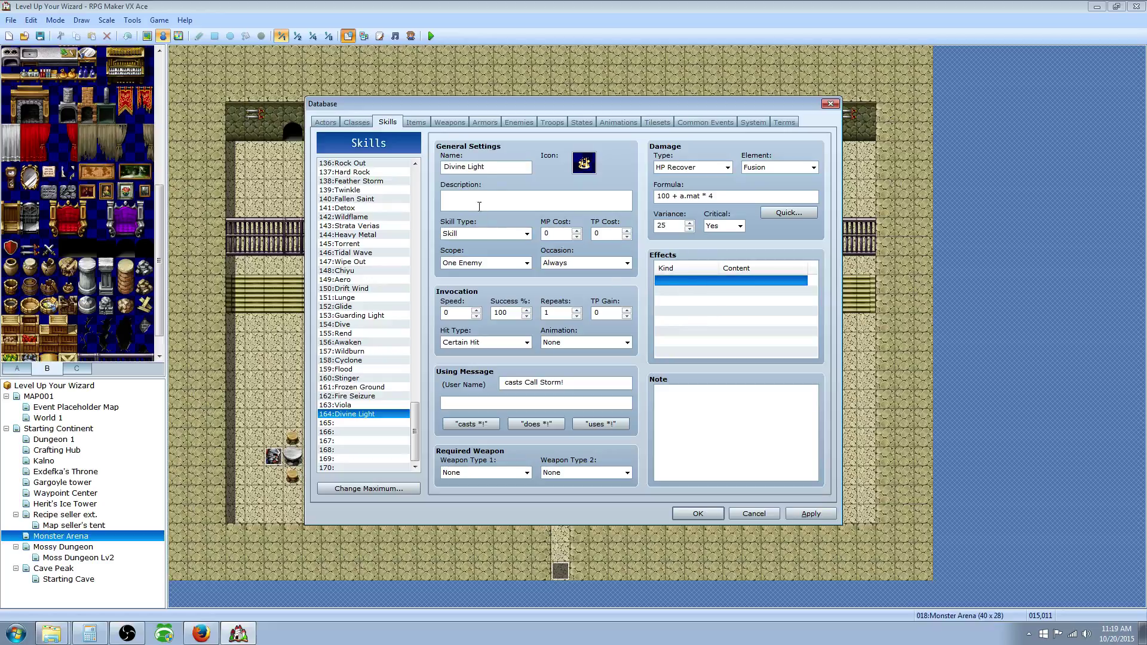
# - Add an Add State effect applying HP Regen with 100% chance
pyautogui.rightClick(672, 279)
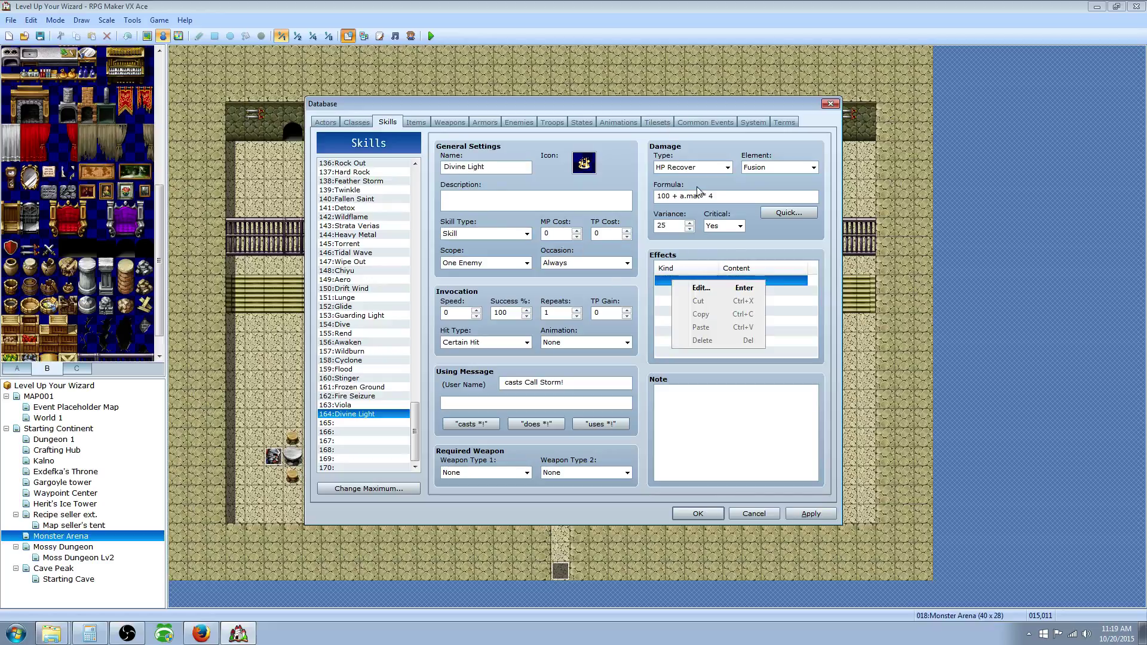
pyautogui.click(662, 290)
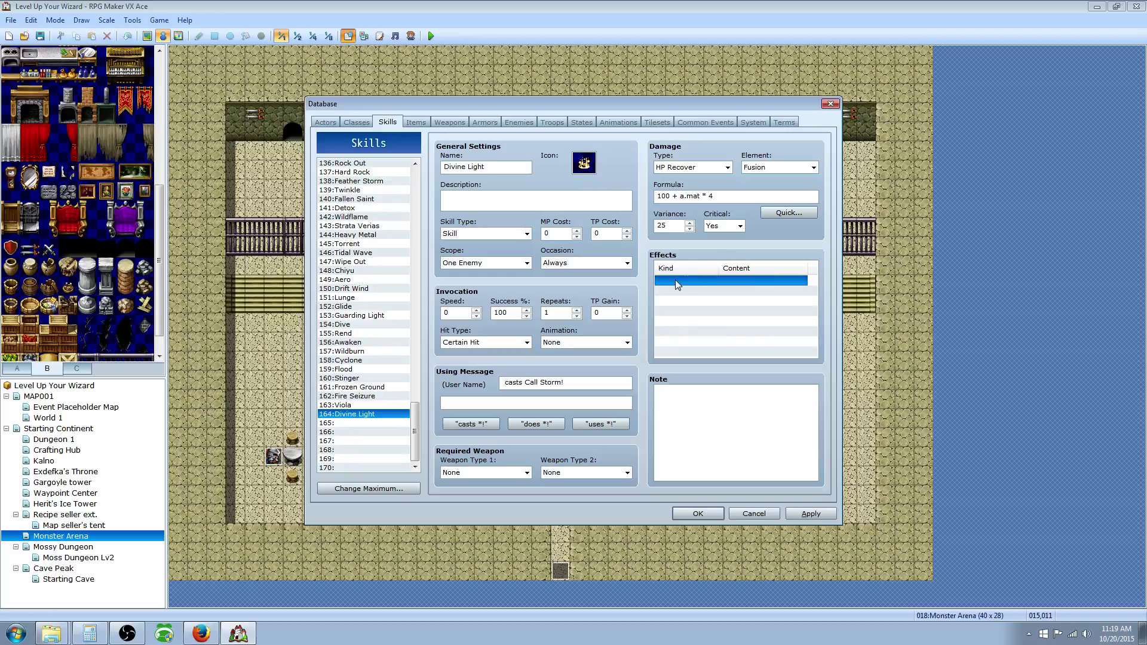
pyautogui.rightClick(675, 281)
pyautogui.click(706, 291)
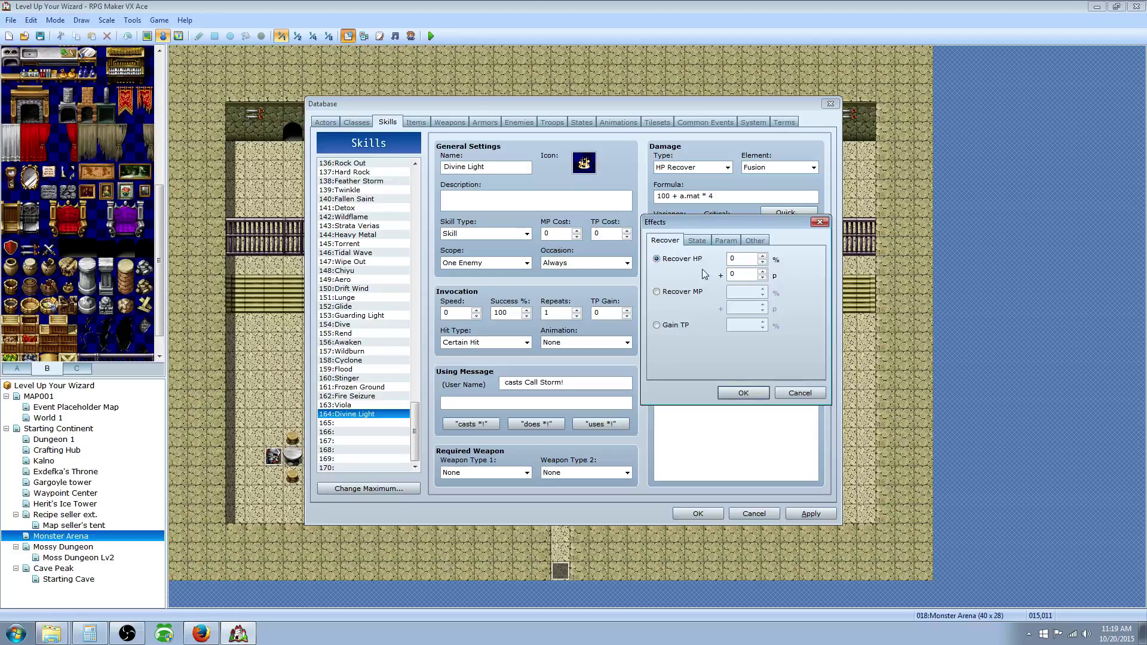
pyautogui.click(697, 240)
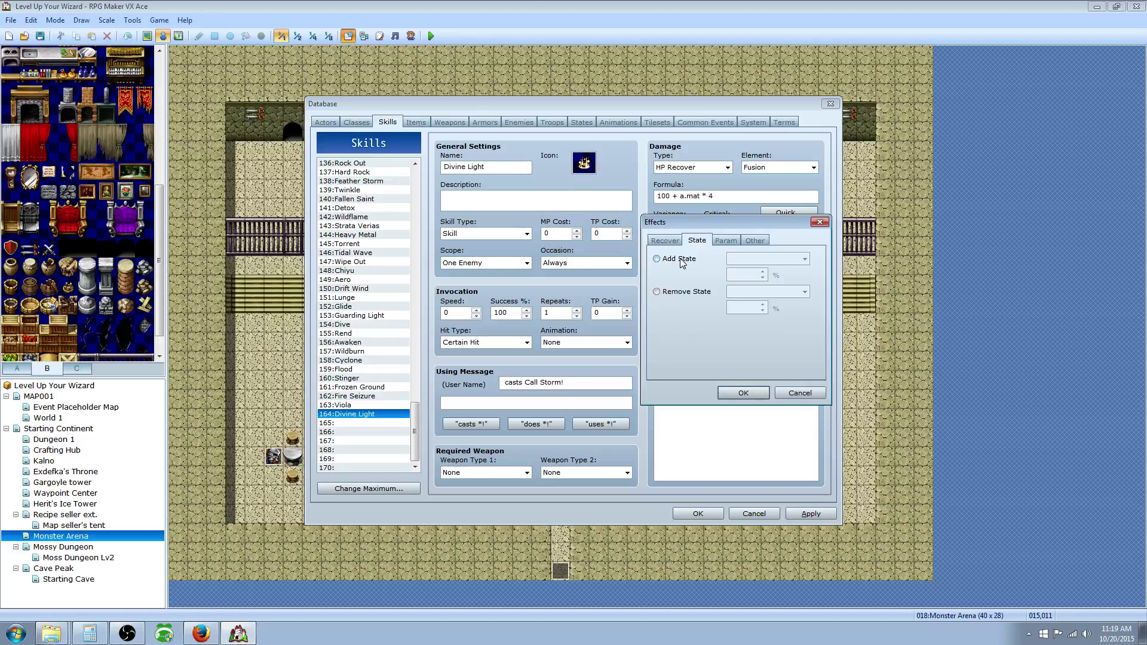
pyautogui.click(683, 261)
pyautogui.click(759, 262)
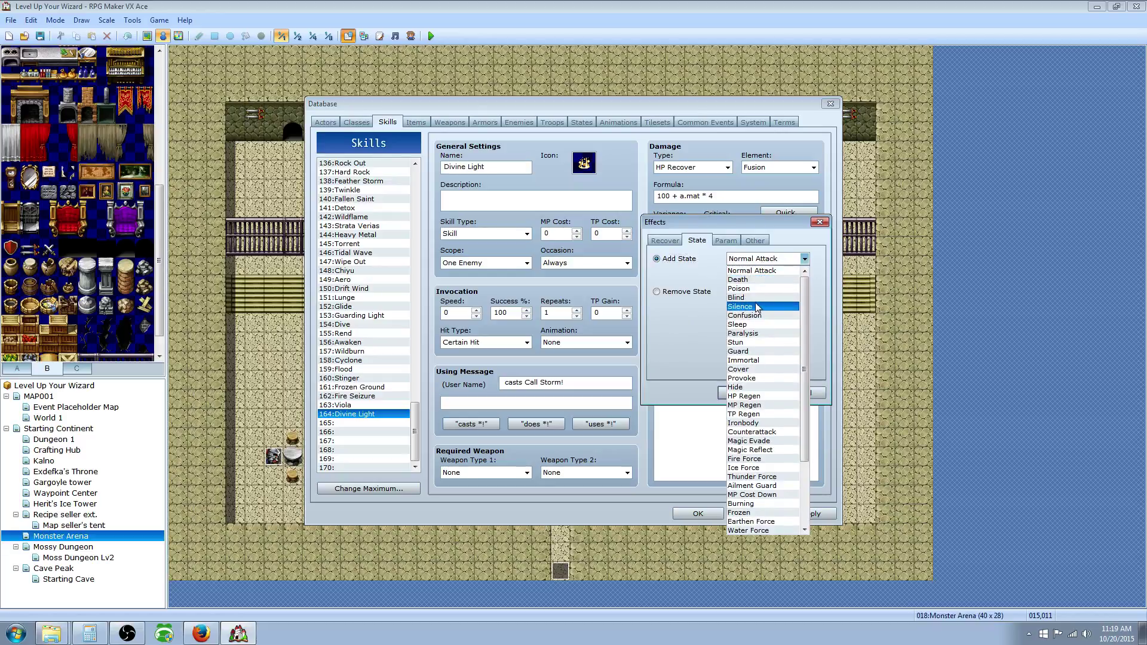
pyautogui.click(744, 396)
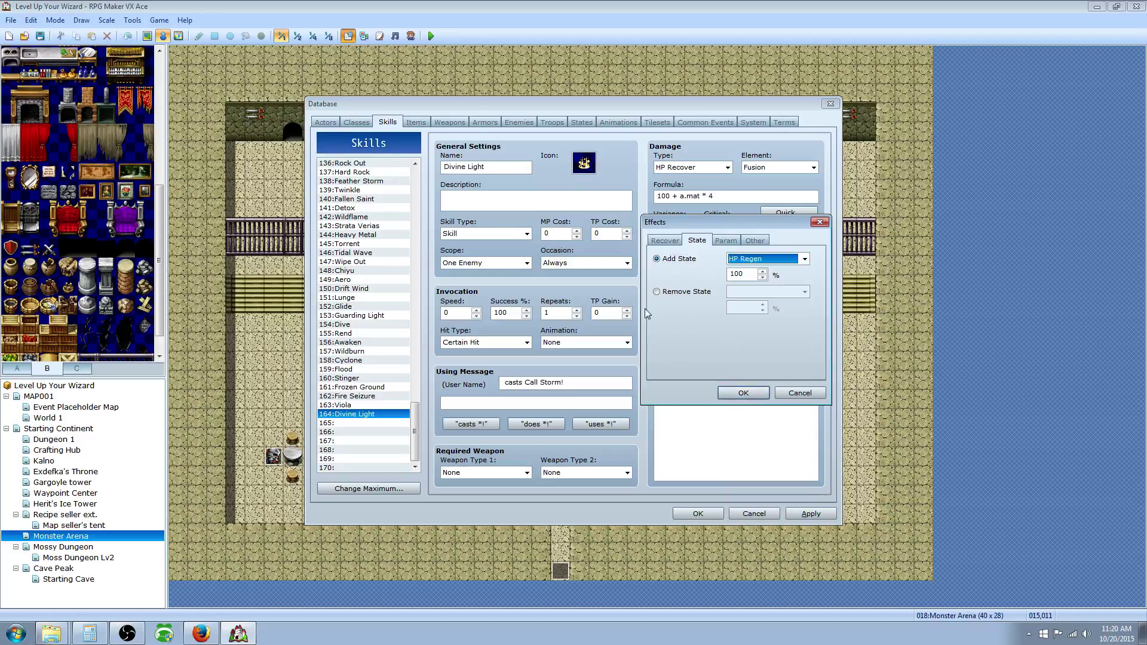
pyautogui.doubleClick(755, 275)
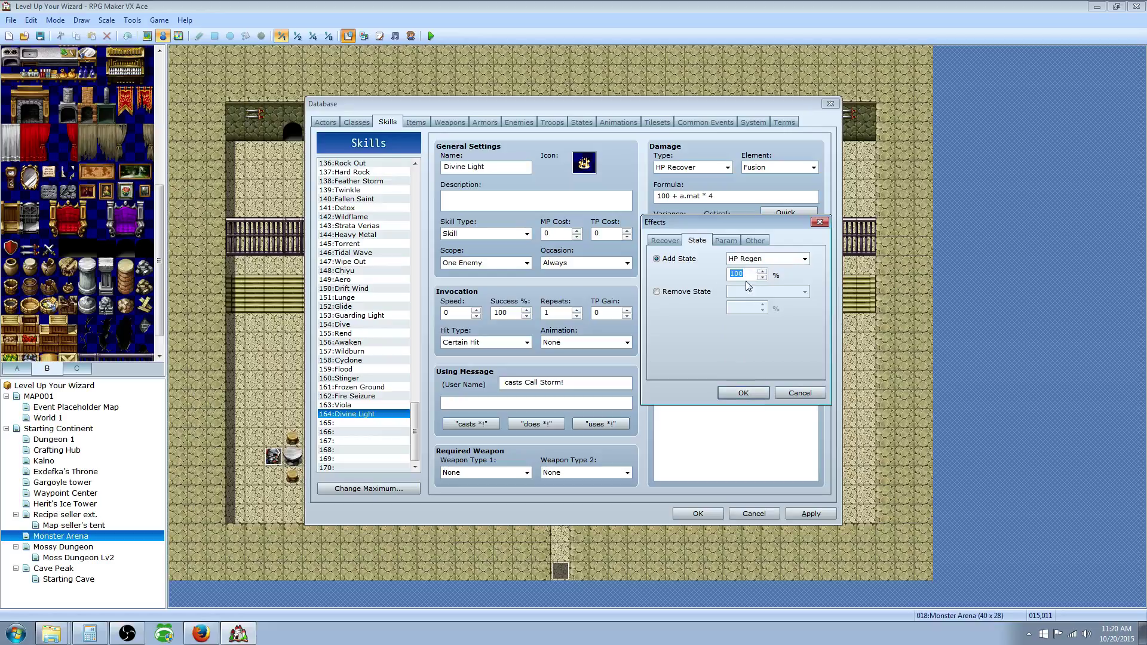
pyautogui.click(740, 397)
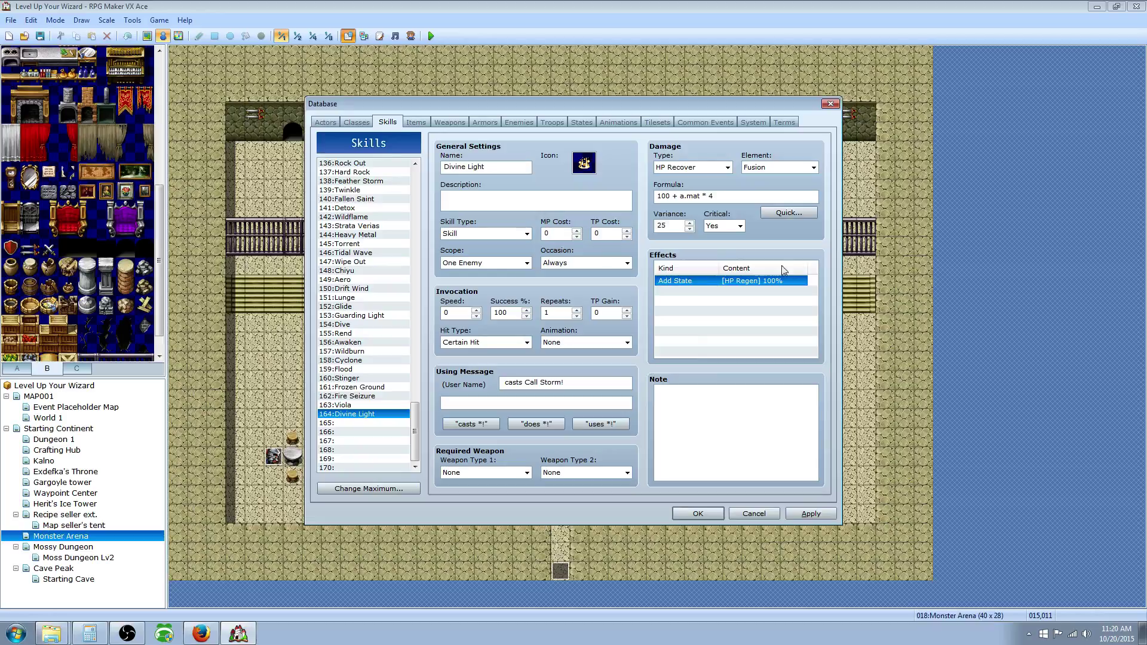
# - Start a new effect and look over the Remove Buff, Remove Debuff and Add Debuff options
pyautogui.rightClick(693, 290)
pyautogui.click(728, 298)
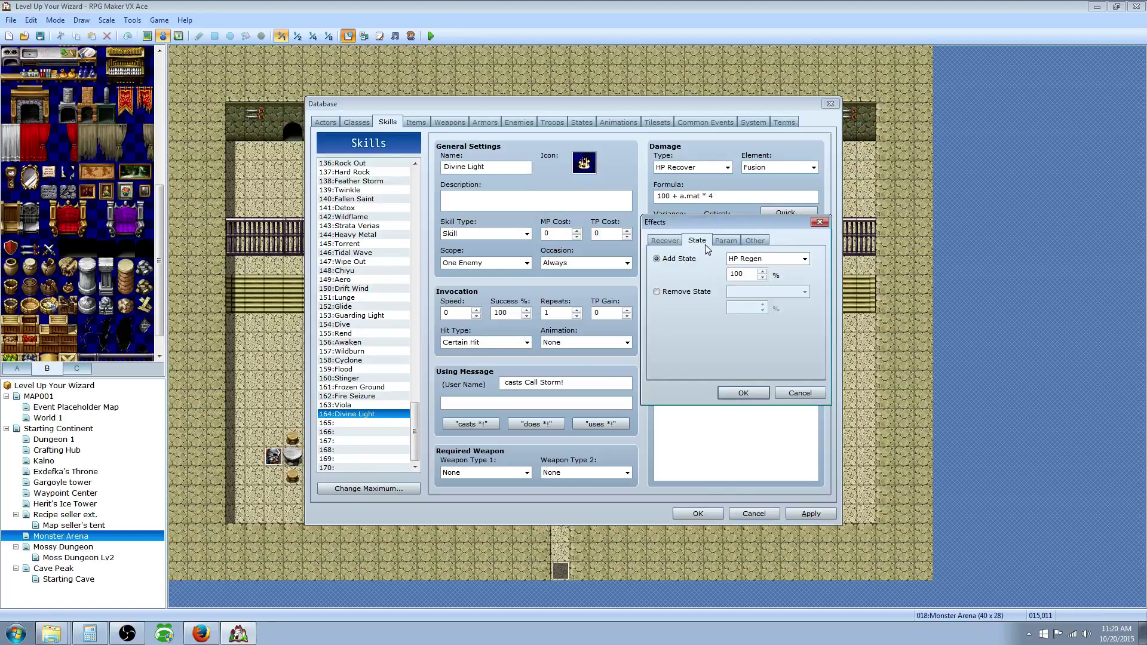
pyautogui.click(723, 239)
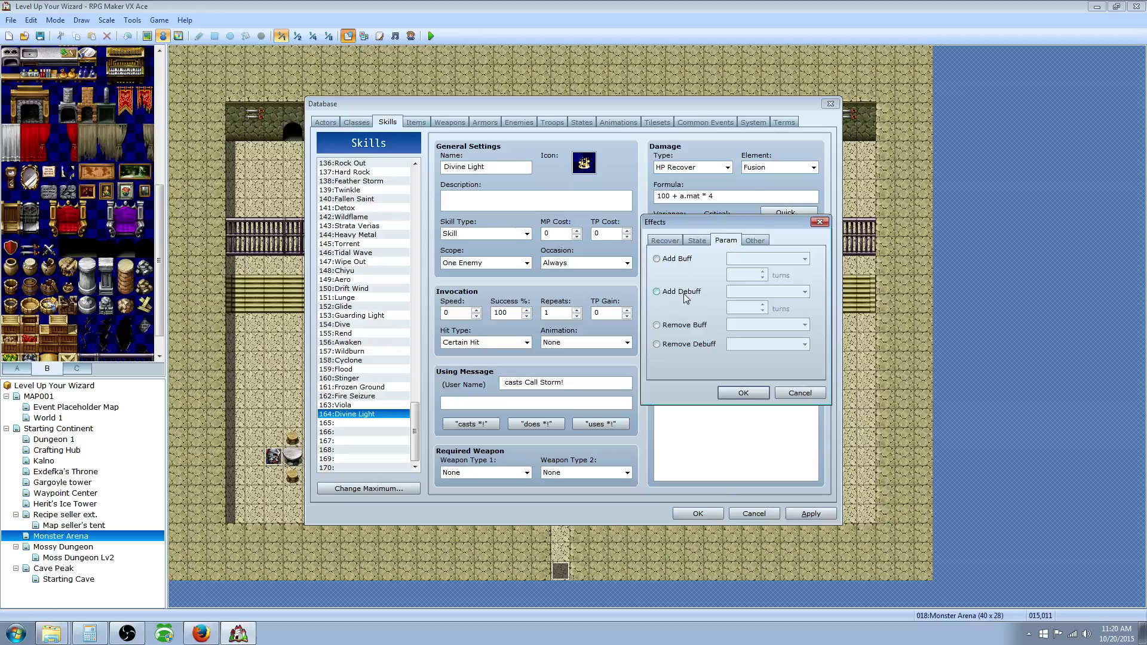
pyautogui.click(693, 326)
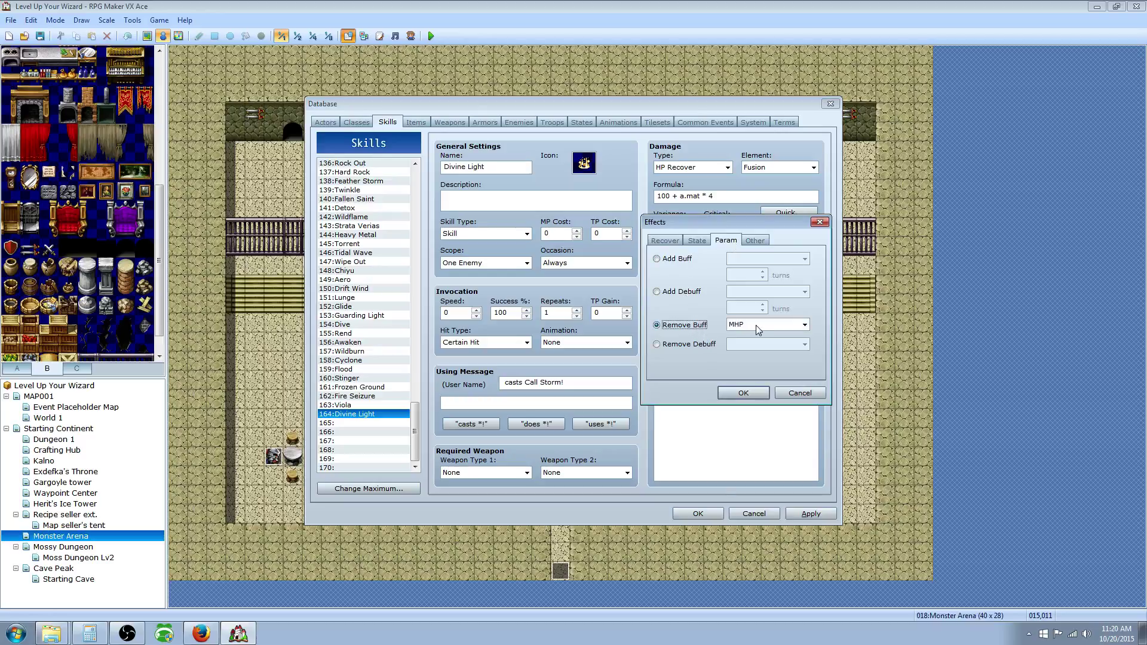
pyautogui.click(705, 345)
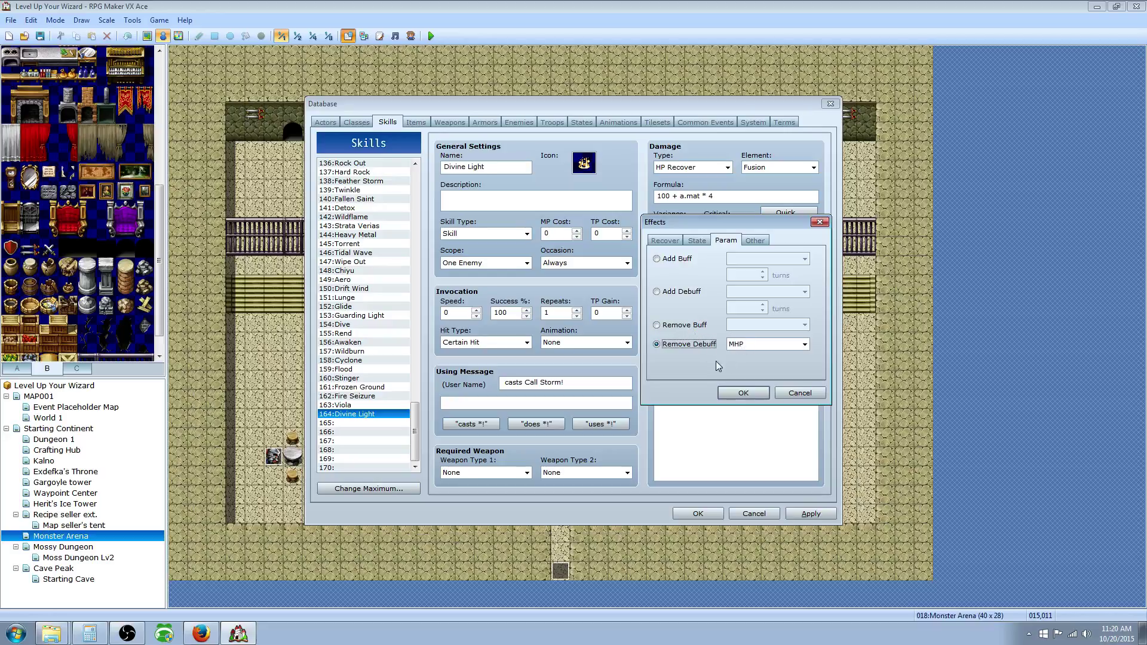
pyautogui.click(764, 346)
pyautogui.click(699, 326)
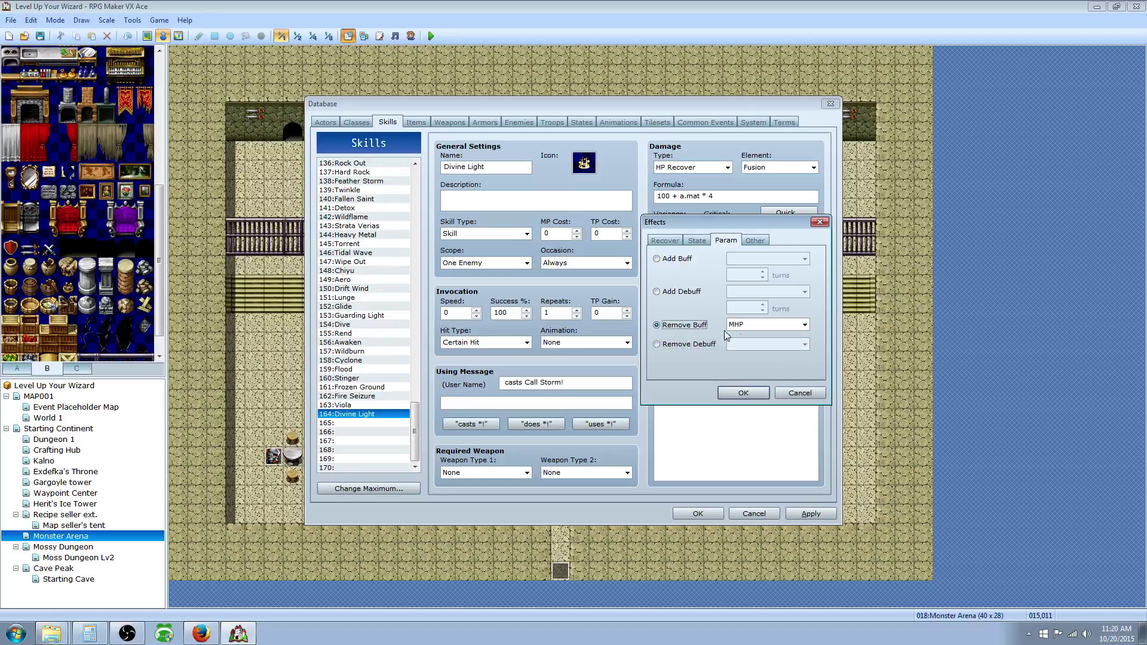
pyautogui.click(660, 292)
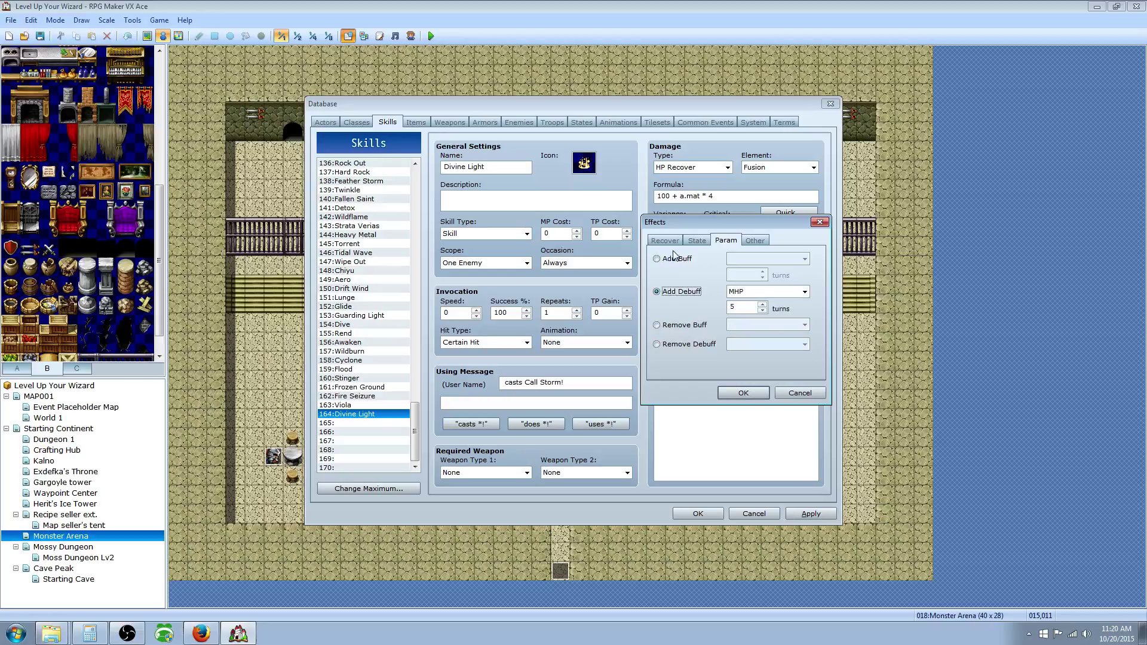
# - Add a Remove State effect for Silence at 100%
pyautogui.click(704, 240)
pyautogui.click(681, 294)
pyautogui.click(769, 291)
pyautogui.click(756, 330)
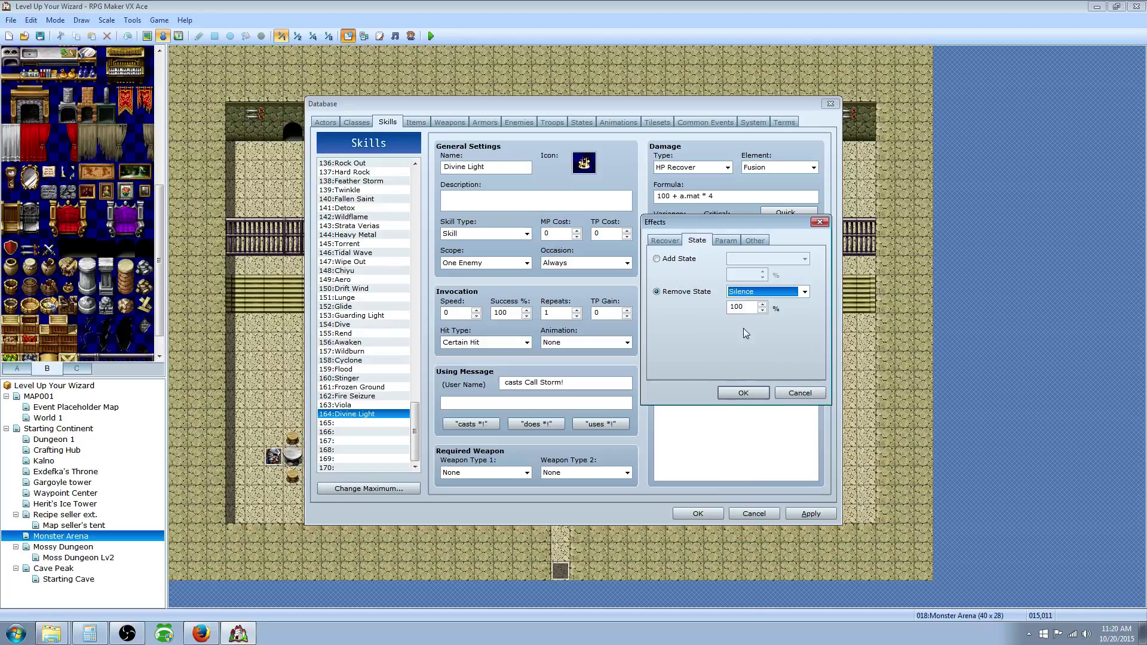
pyautogui.click(745, 392)
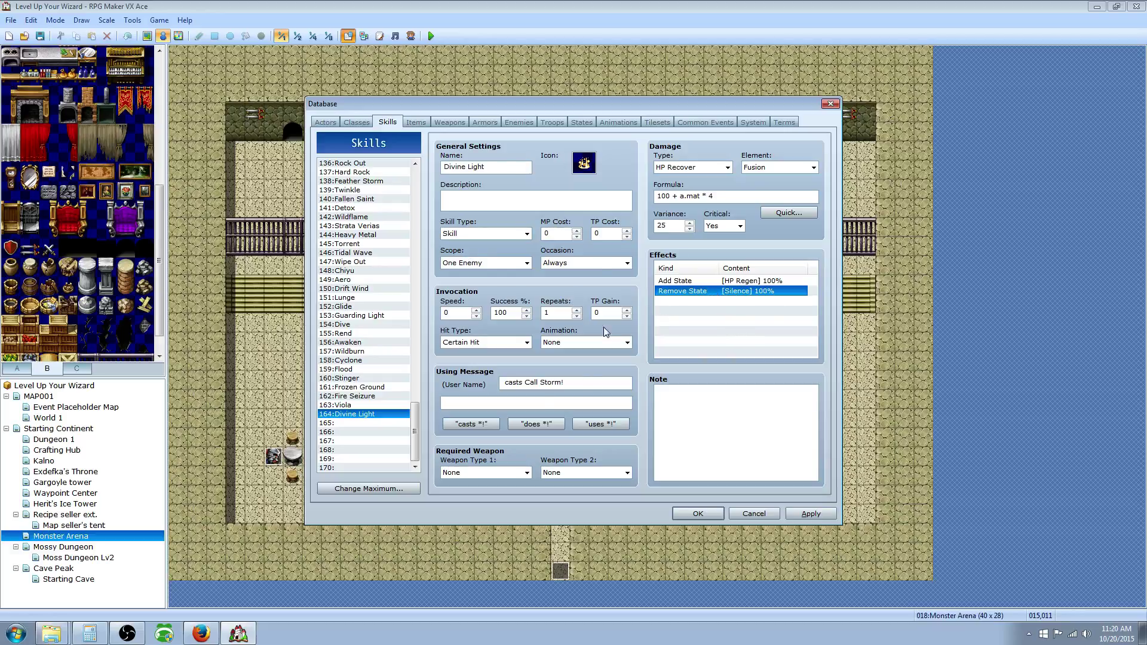
pyautogui.click(683, 301)
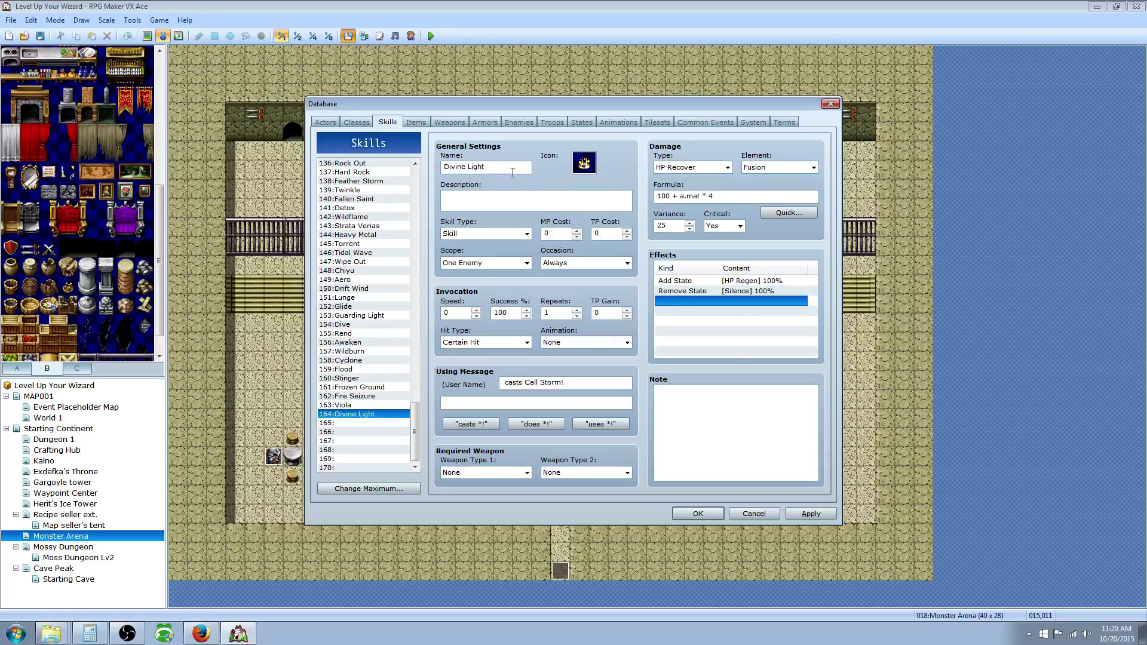
pyautogui.click(496, 198)
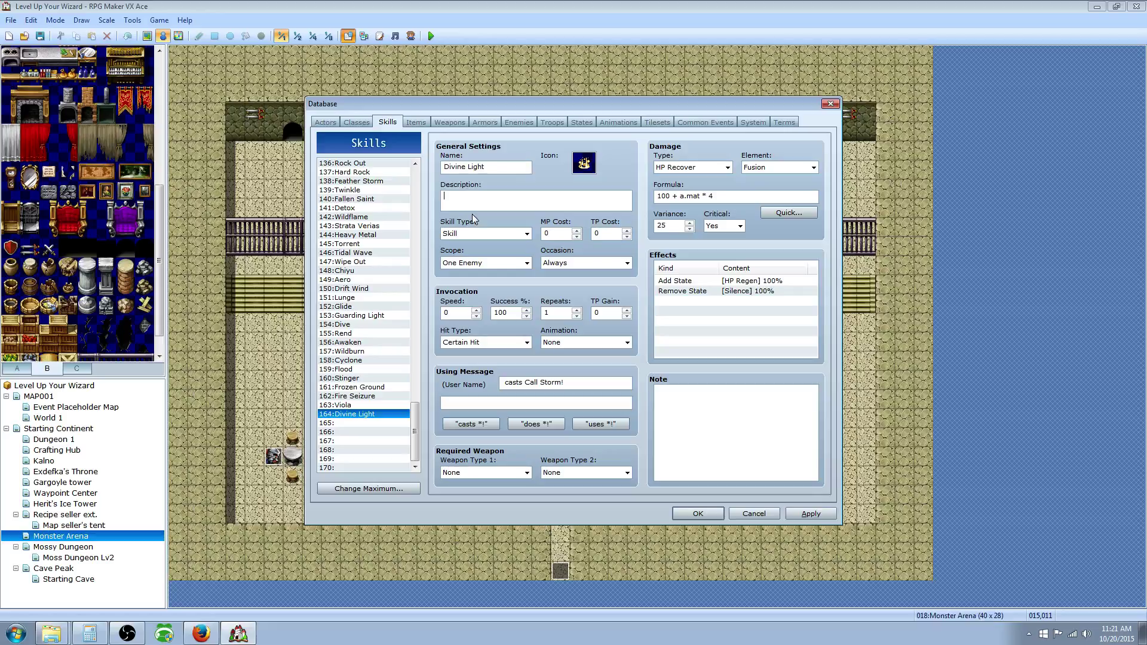
# - Write the description 'Restores HP, adds Regen and removes Silence.', fixing capitalisation of HP and Regen
pyautogui.write('Restores hp')
pyautogui.press('BackSpace')
pyautogui.press('BackSpace')
pyautogui.write('HP')
pyautogui.press('BackSpace')
pyautogui.press('BackSpace')
pyautogui.press('BackSpace')
pyautogui.press('BackSpace')
pyautogui.press('BackSpace')
pyautogui.press('BackSpace')
pyautogui.press('BackSpace')
pyautogui.write('regen and removes Silence')
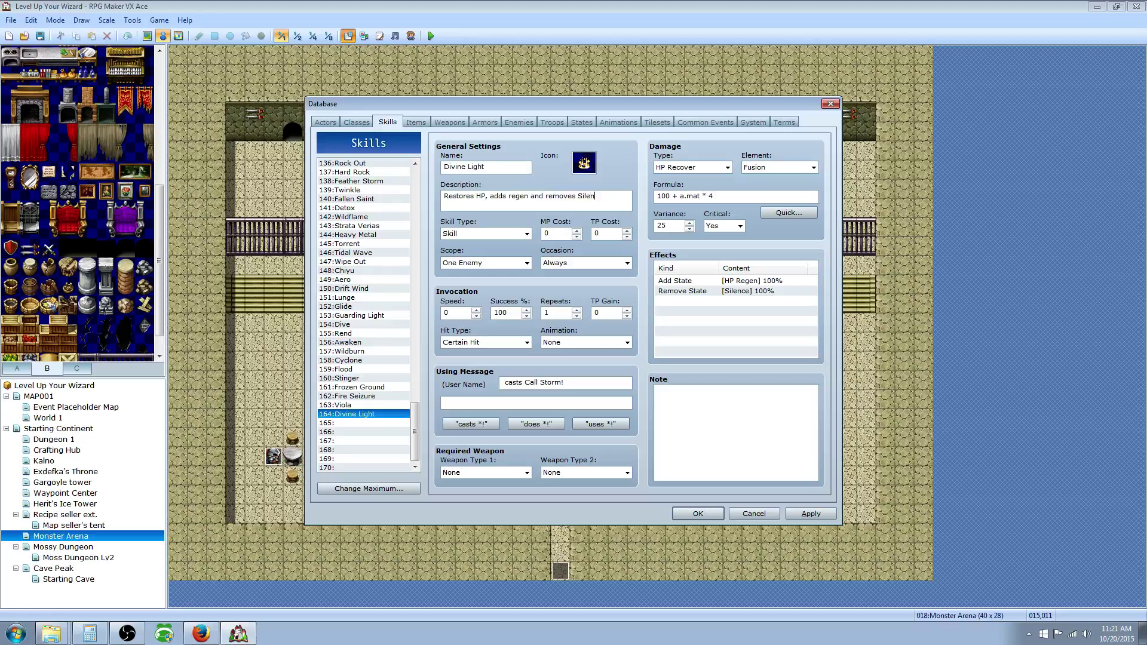
pyautogui.click(512, 195)
pyautogui.press('BackSpace')
pyautogui.write('R')
# - Try Chi as the skill type, then keep it as Skill
pyautogui.click(500, 234)
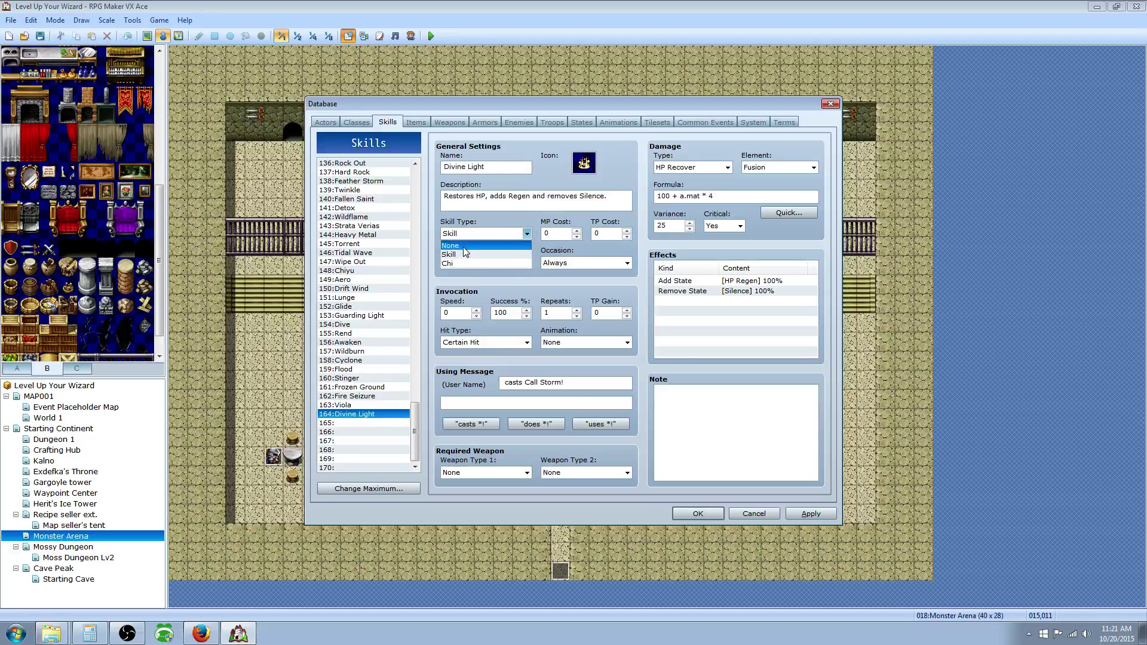
pyautogui.click(464, 263)
pyautogui.click(466, 234)
pyautogui.click(464, 255)
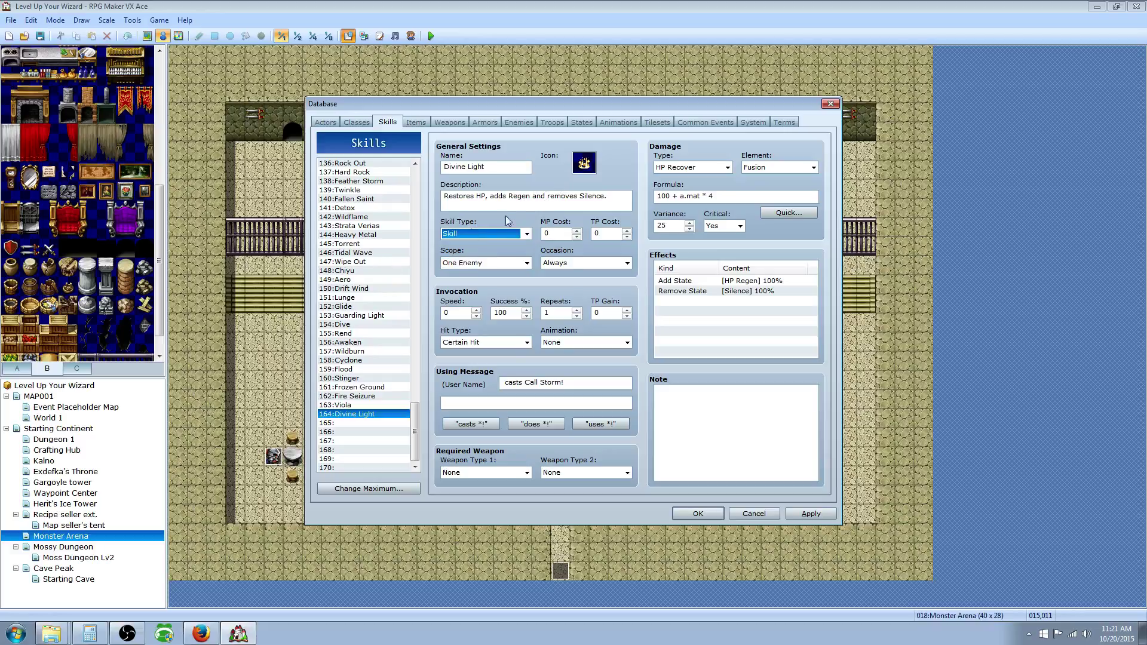
pyautogui.click(462, 235)
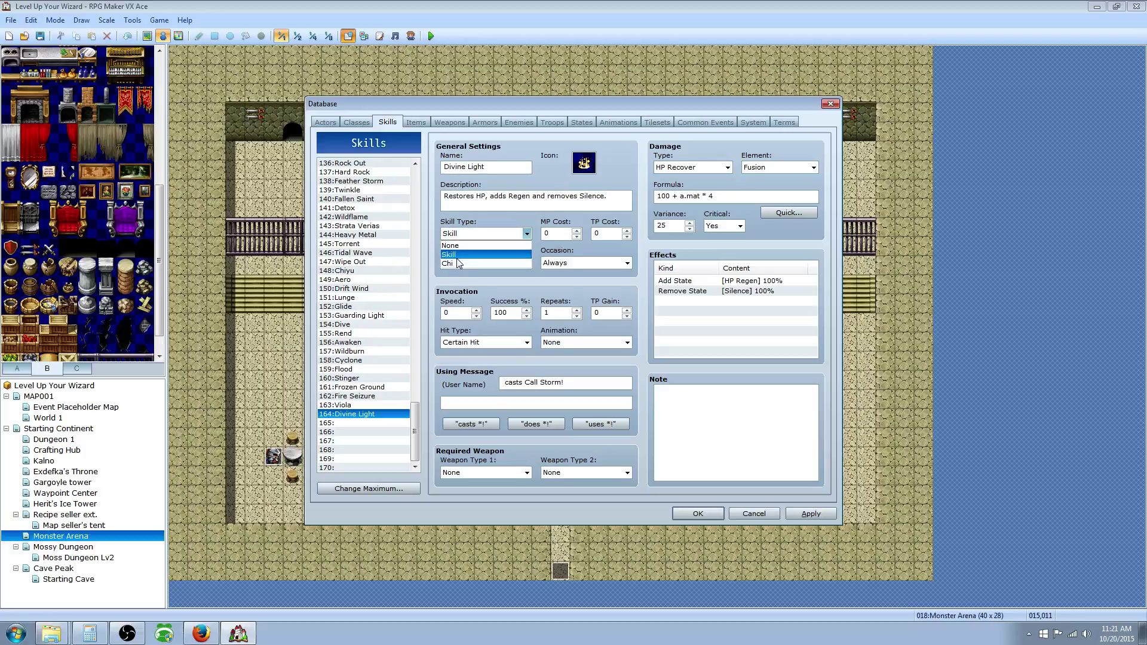
pyautogui.click(459, 255)
# - Set the TP cost to 25
pyautogui.doubleClick(606, 234)
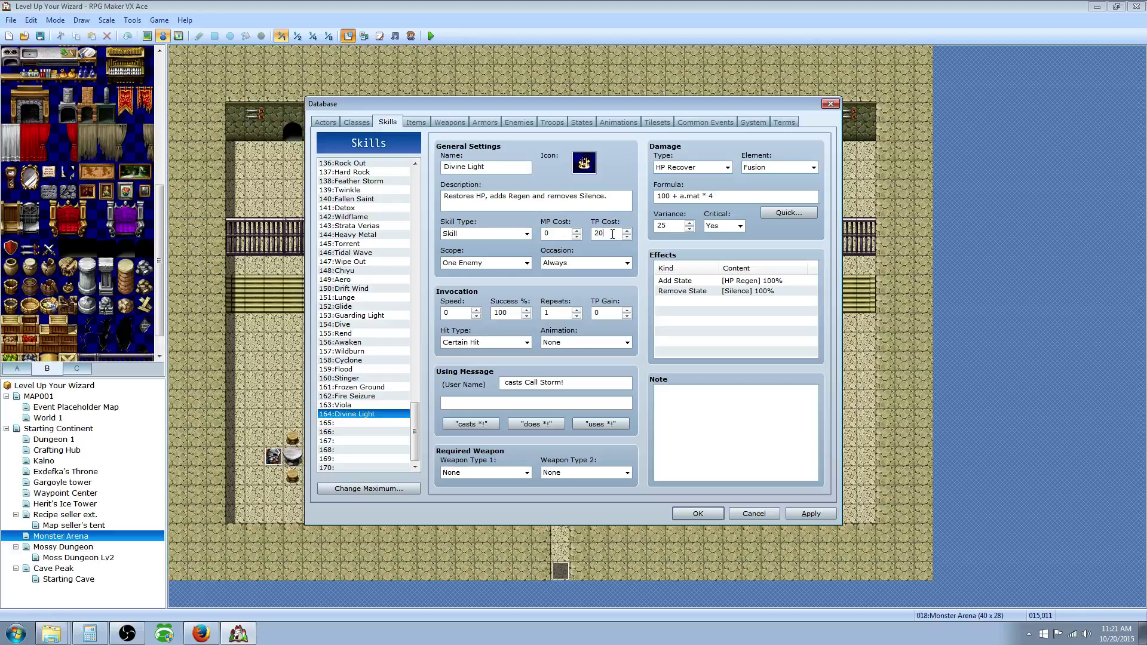
pyautogui.write('5')
pyautogui.click(732, 279)
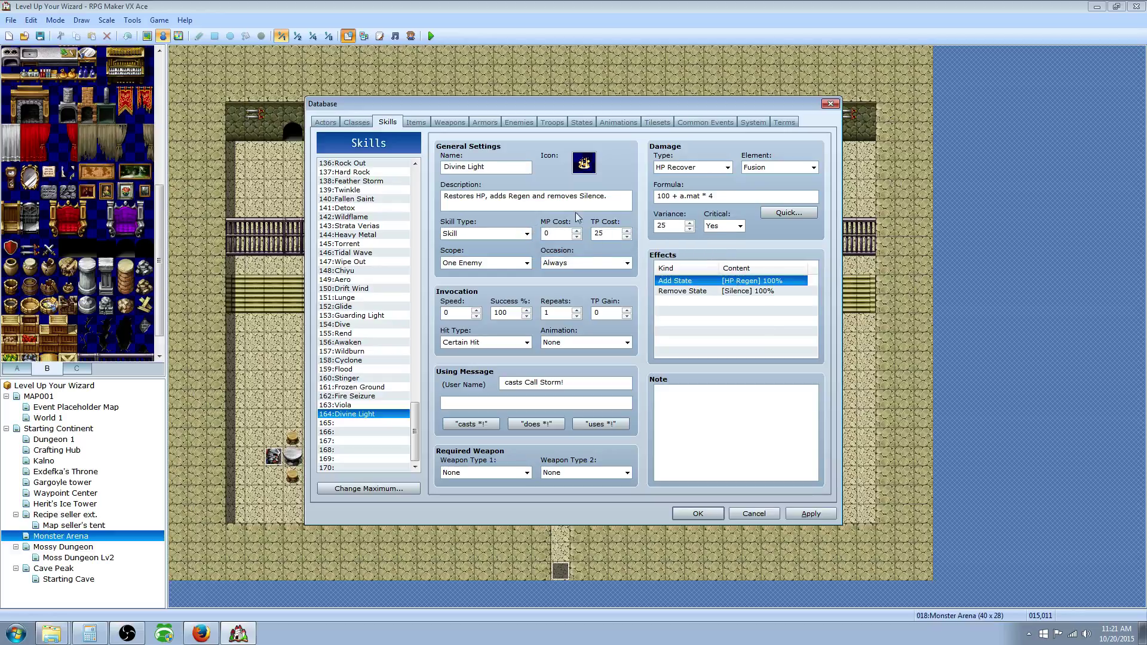
pyautogui.doubleClick(610, 234)
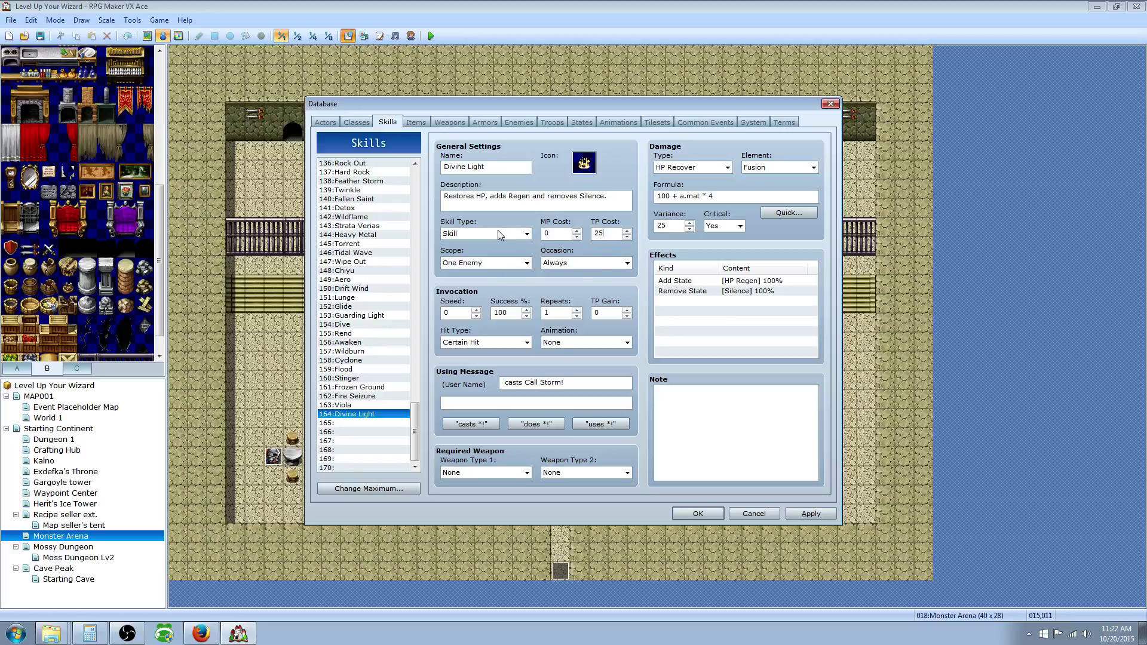
# - Set the scope to One Ally after briefly trying The User
pyautogui.click(473, 264)
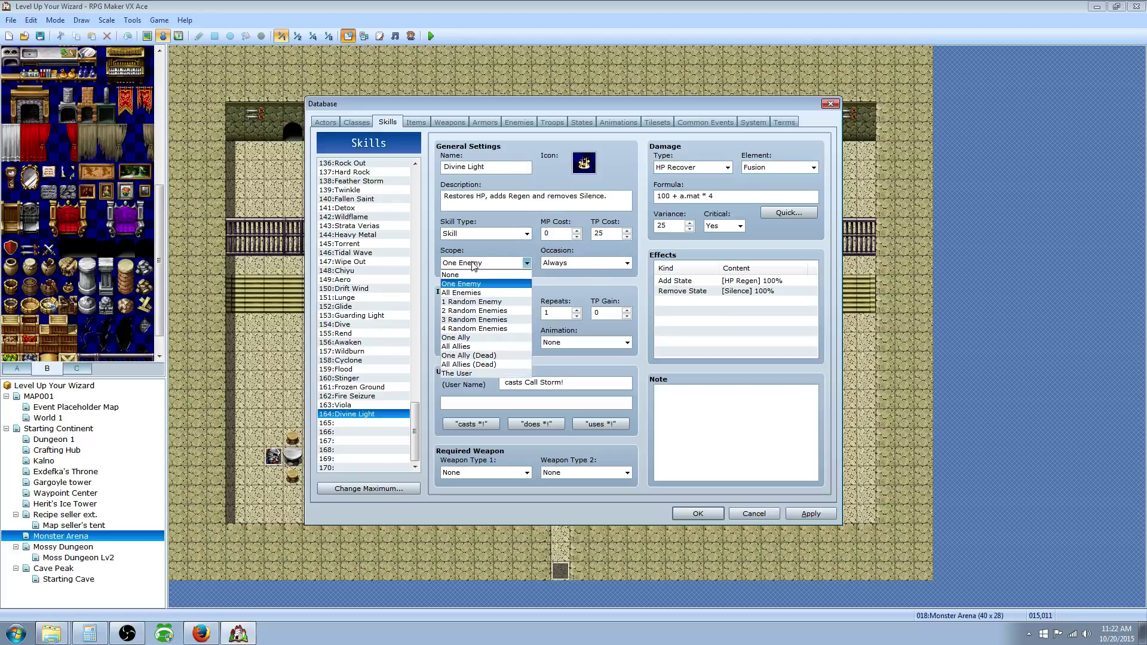
pyautogui.click(472, 338)
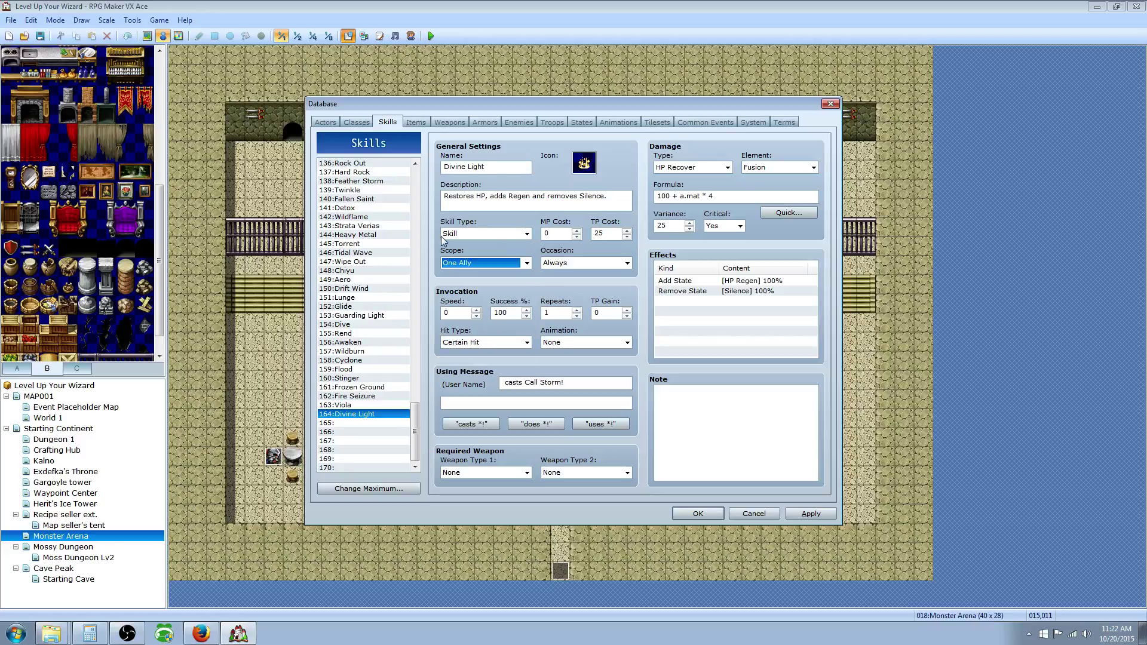
pyautogui.click(501, 264)
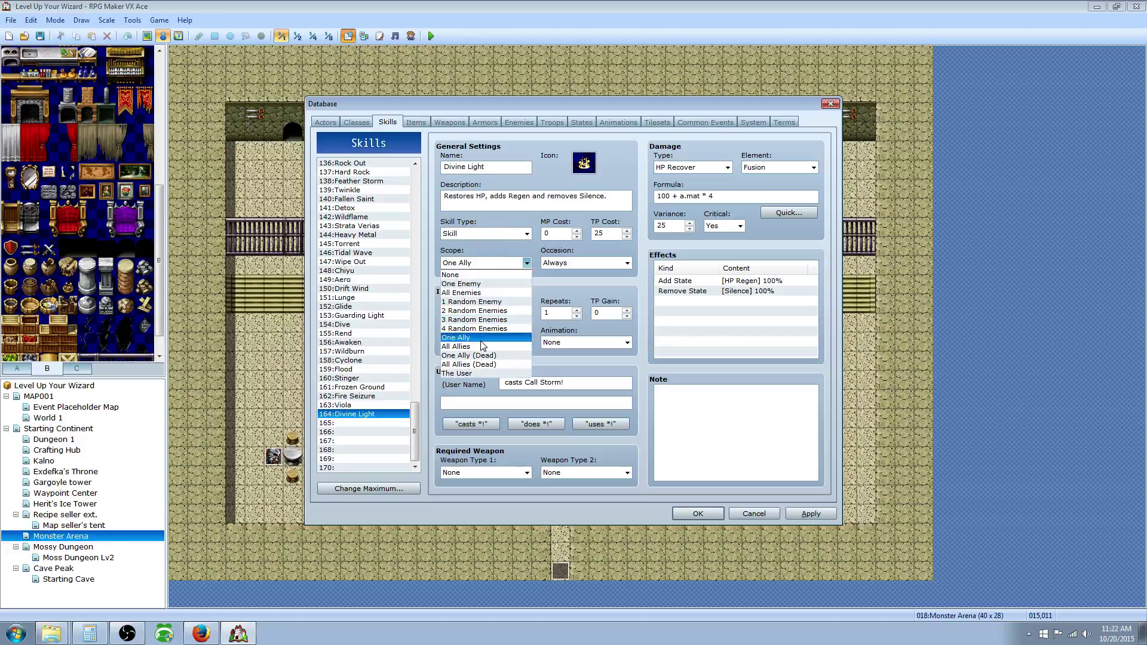
pyautogui.click(484, 373)
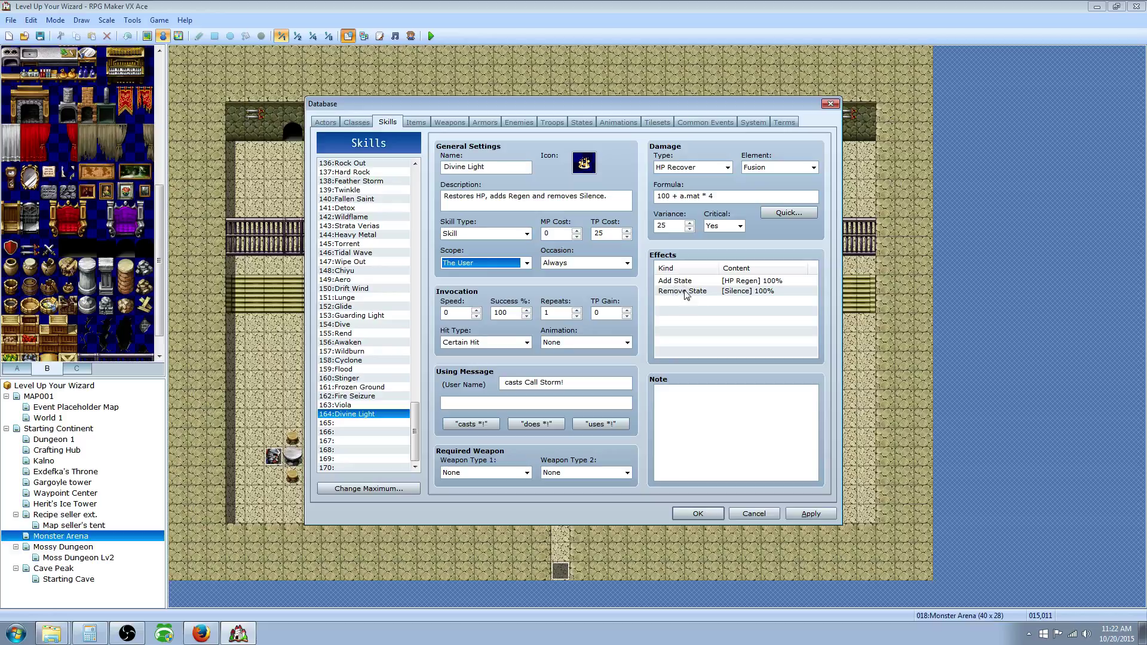
pyautogui.click(507, 265)
pyautogui.click(469, 337)
# - Keep the occasion as Always and make the hit type Magical Attack
pyautogui.click(562, 266)
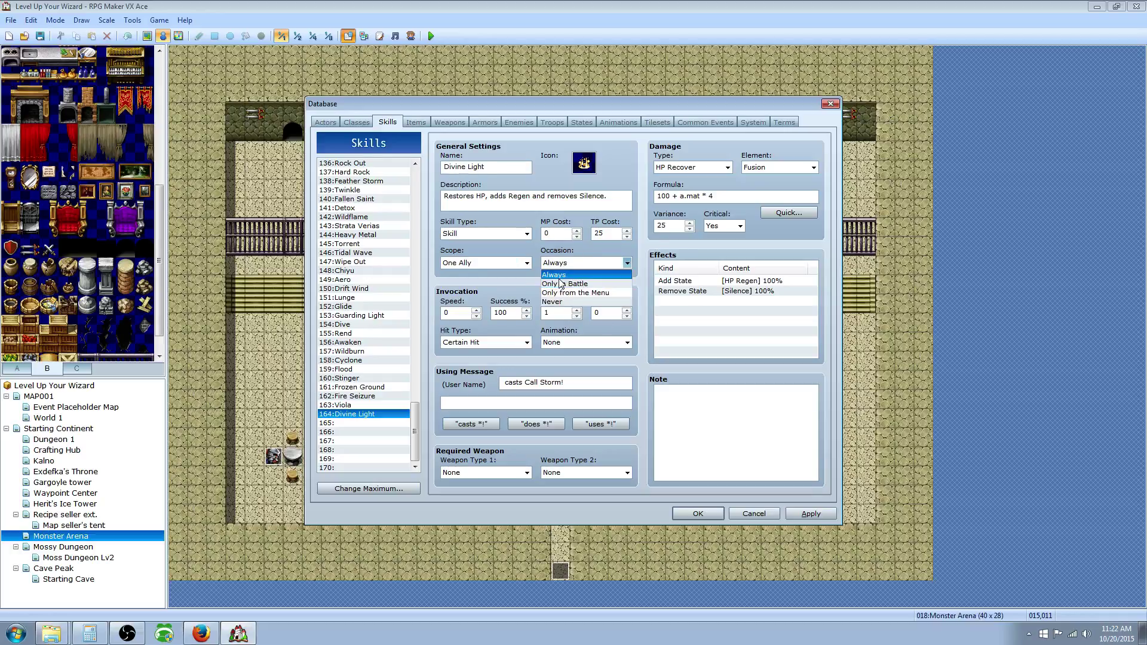
pyautogui.click(561, 274)
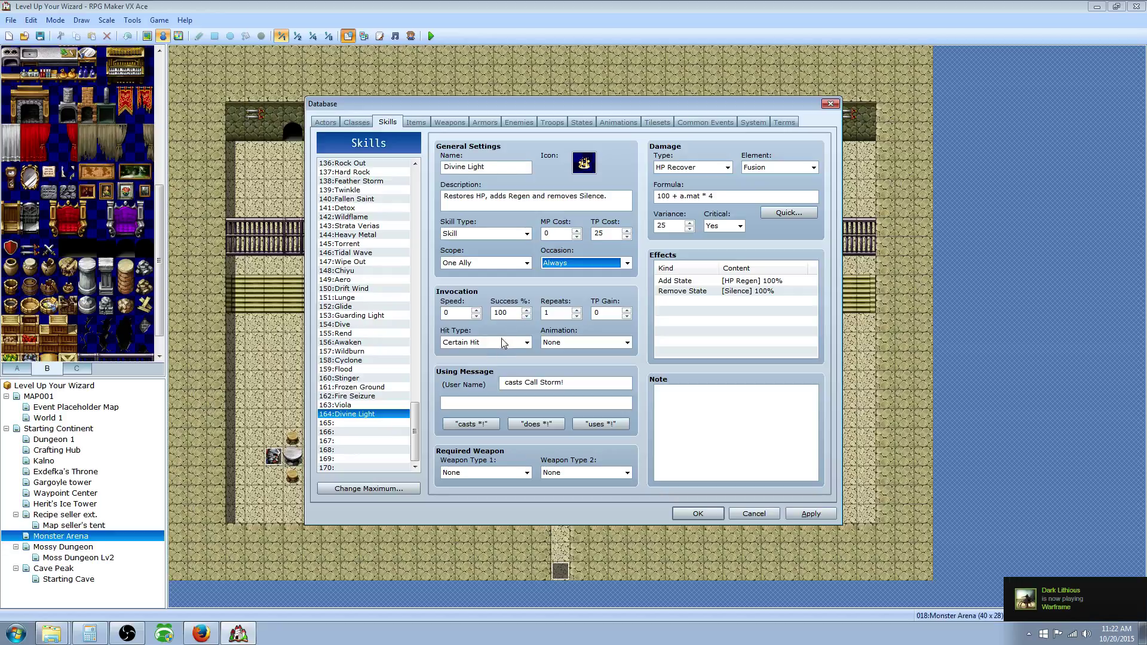
pyautogui.click(508, 343)
pyautogui.click(474, 373)
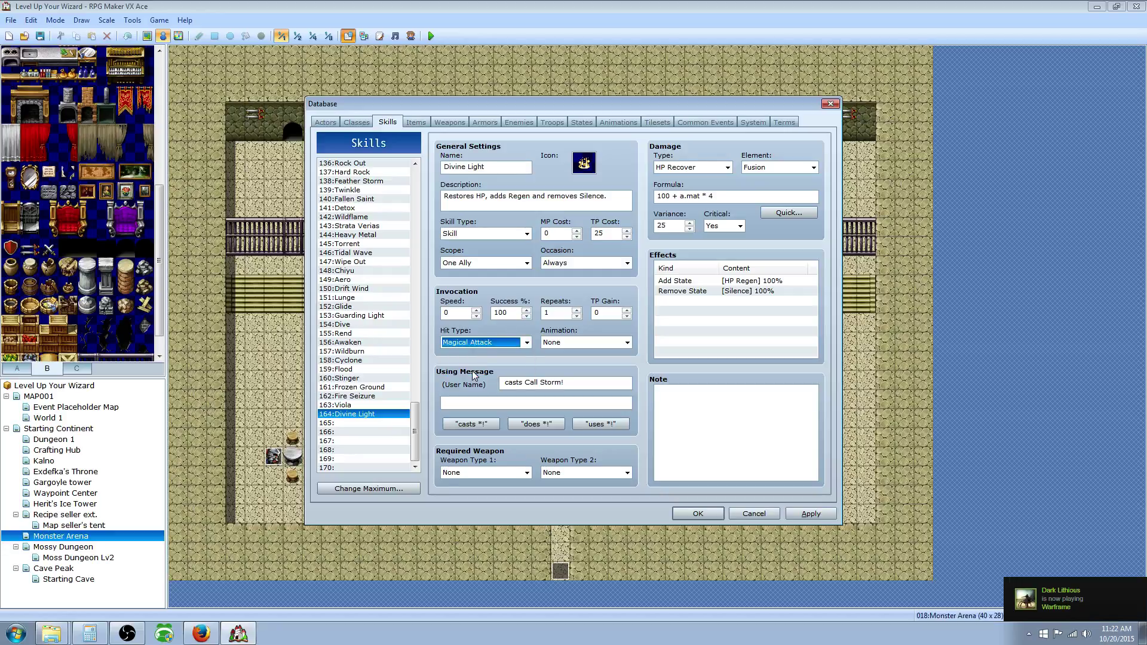
pyautogui.click(565, 342)
pyautogui.click(567, 341)
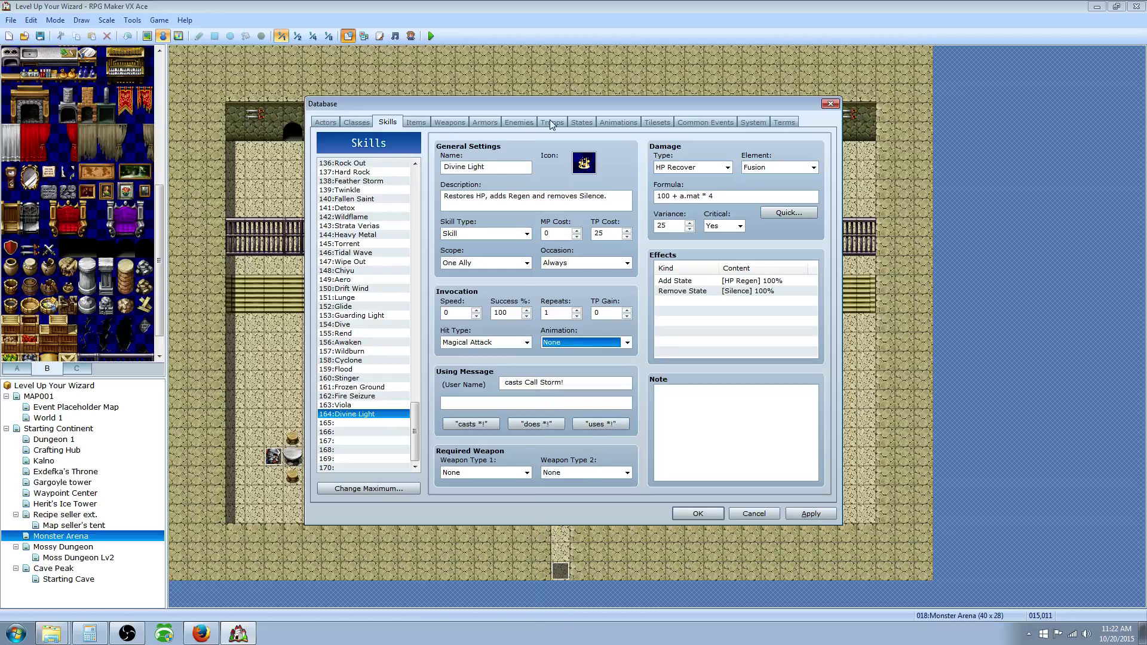
# - Browse the Animations list, from empty slot 147 to Hit Special 1 and Pollen
pyautogui.click(618, 122)
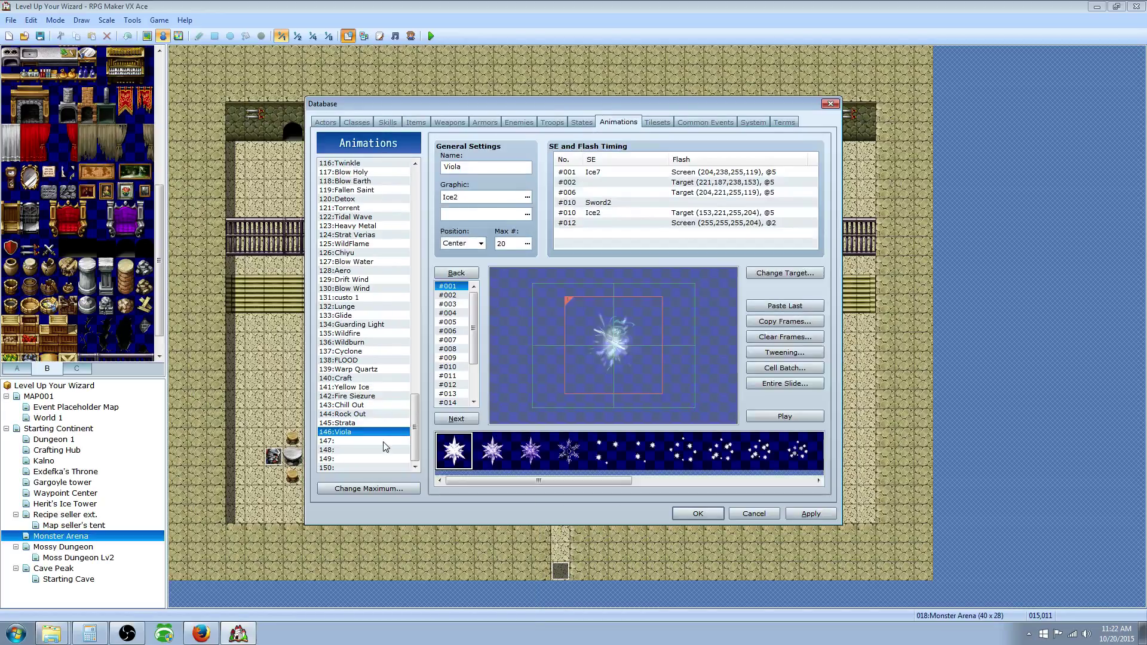
pyautogui.click(359, 441)
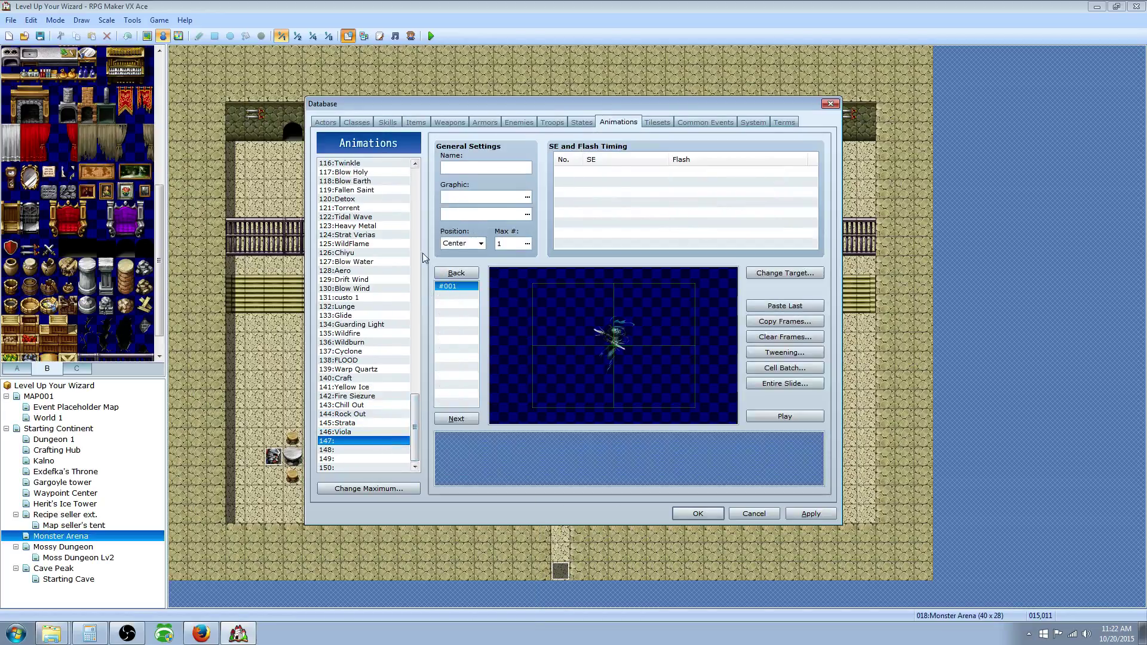
pyautogui.moveTo(416, 401); pyautogui.dragTo(416, 176)
pyautogui.click(353, 199)
pyautogui.scroll(-4, 369, 363)
pyautogui.click(358, 309)
# - Preview the Recovery 1, Recovery 2 and Recovery 3 animations
pyautogui.click(358, 378)
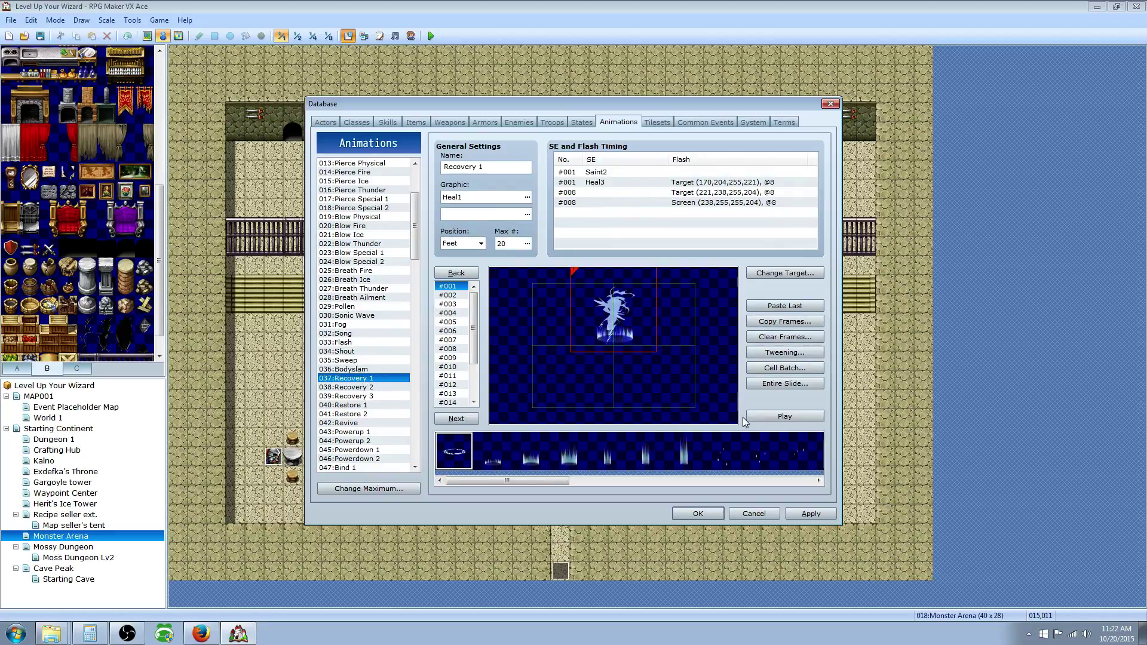
pyautogui.click(763, 417)
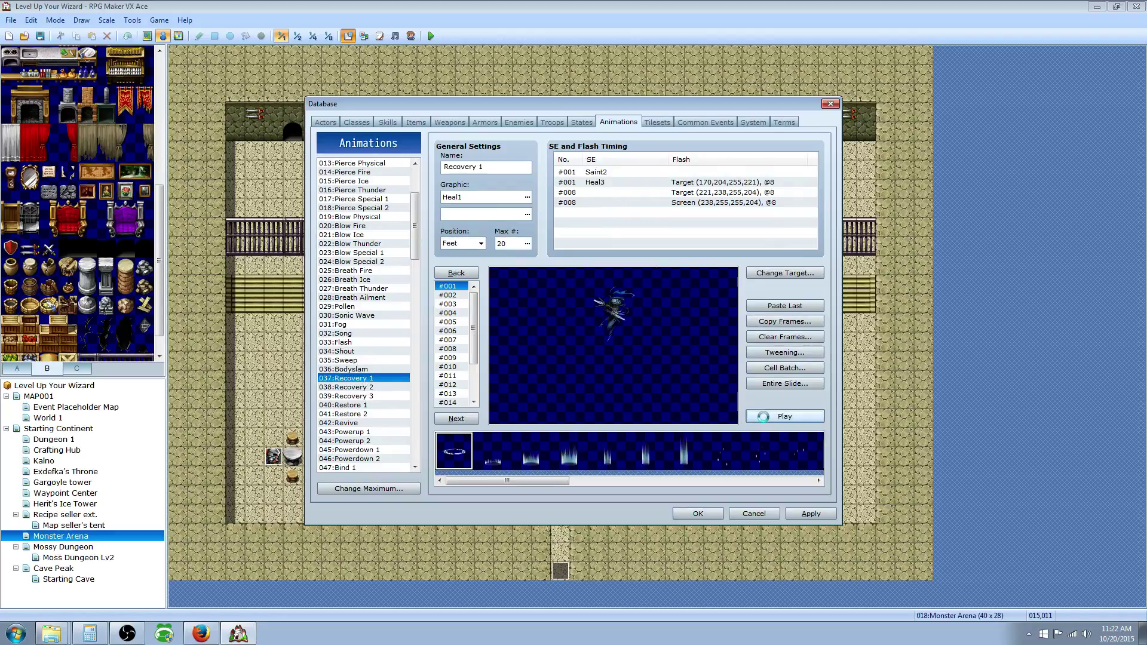
pyautogui.click(358, 387)
pyautogui.click(785, 417)
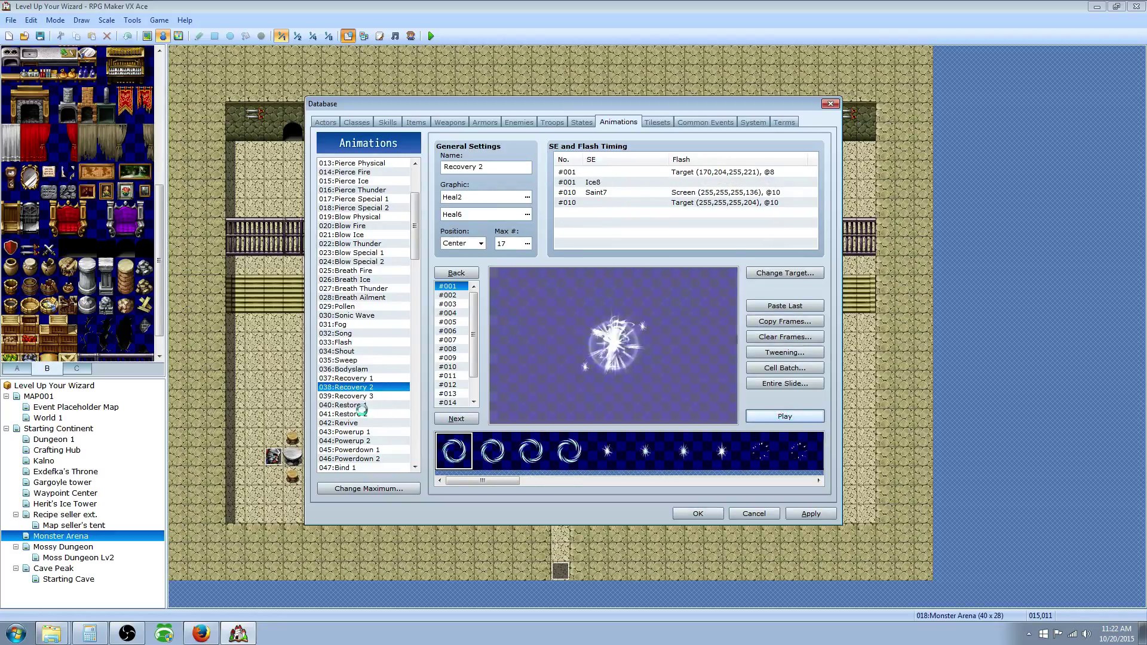
pyautogui.click(371, 397)
pyautogui.click(785, 417)
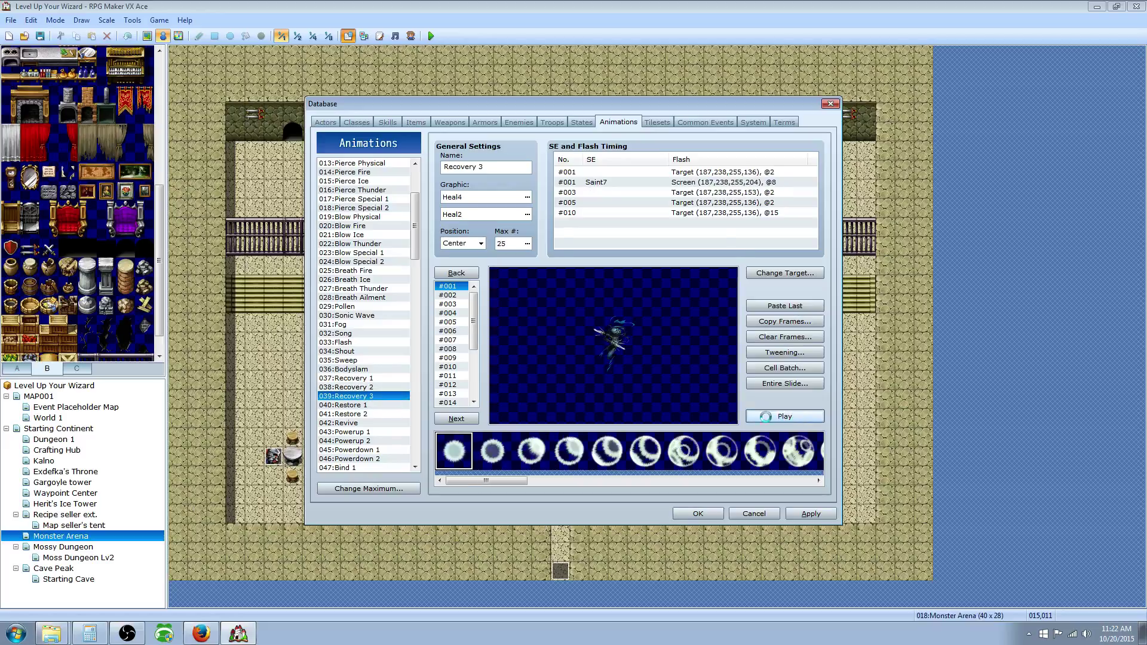
# - Copy Recovery 3 and paste it into empty animation slot 147
pyautogui.rightClick(365, 396)
pyautogui.press('Escape')
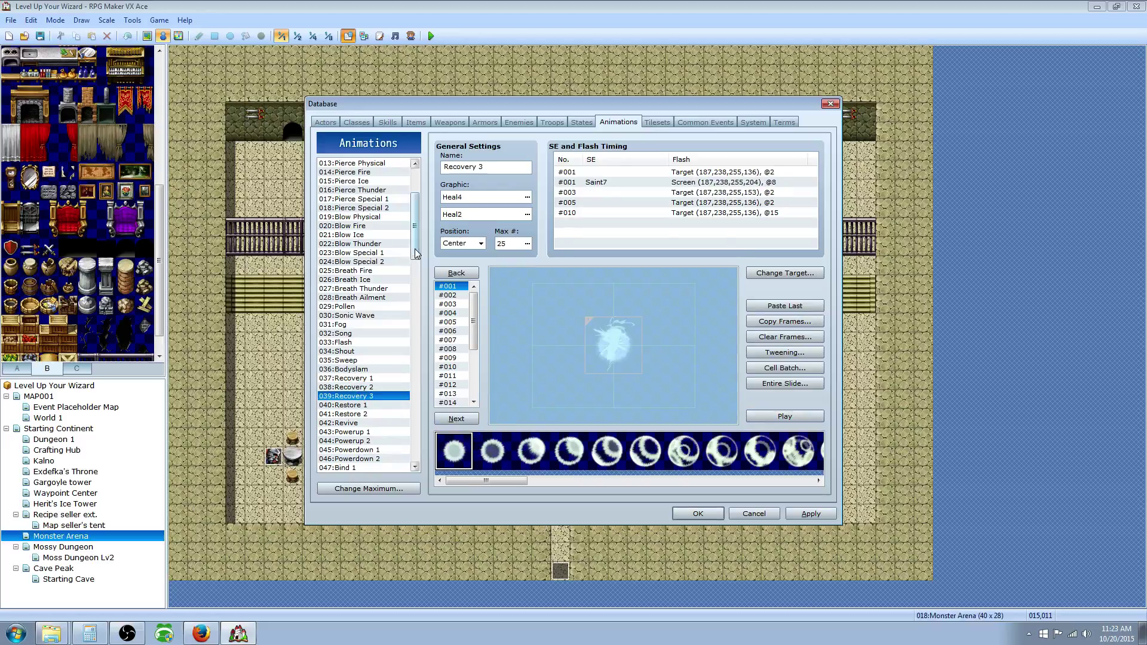
pyautogui.moveTo(415, 249); pyautogui.dragTo(421, 476)
pyautogui.click(347, 441)
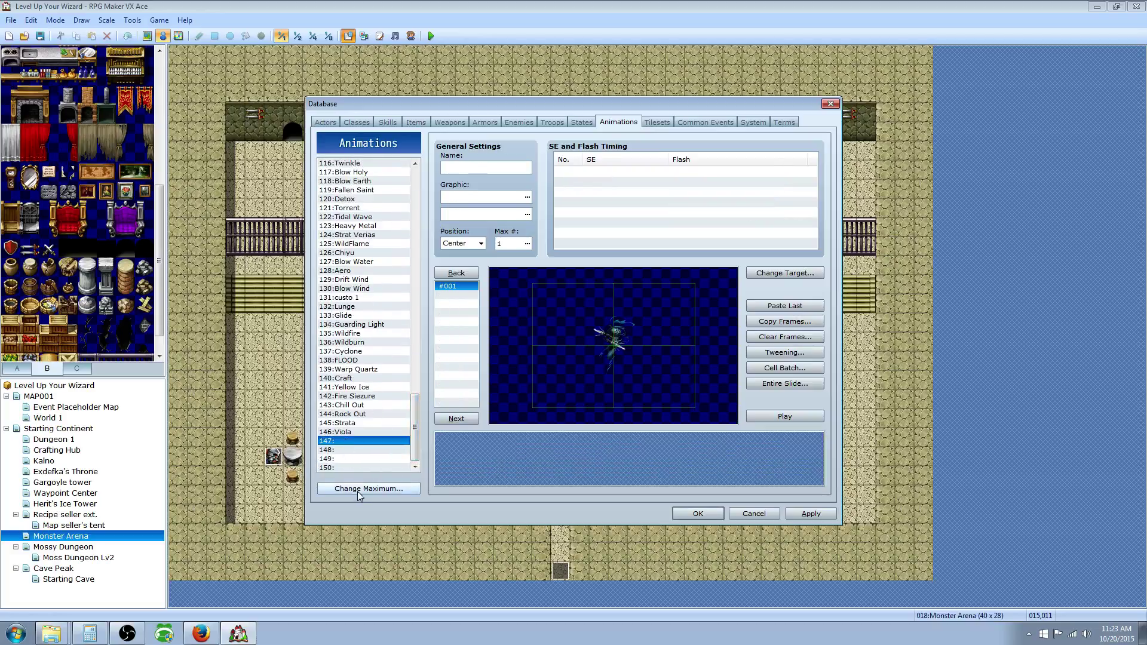
pyautogui.click(359, 490)
pyautogui.click(395, 487)
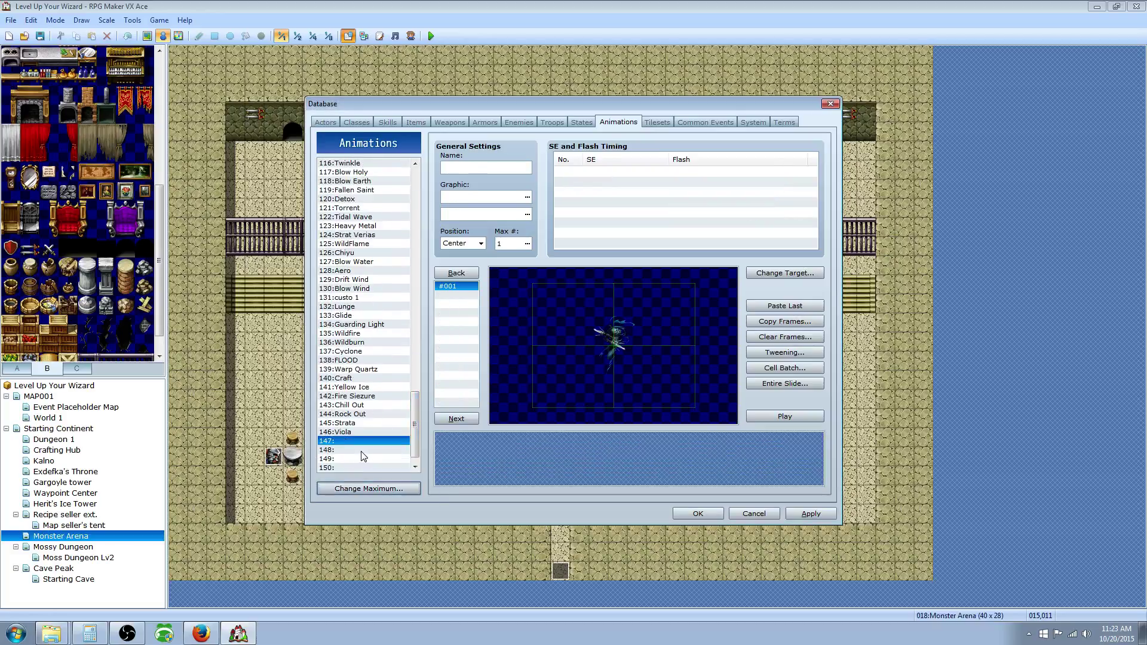
pyautogui.rightClick(359, 442)
# - Set the first-frame flash to Red 170 and Strength 204
pyautogui.click(388, 463)
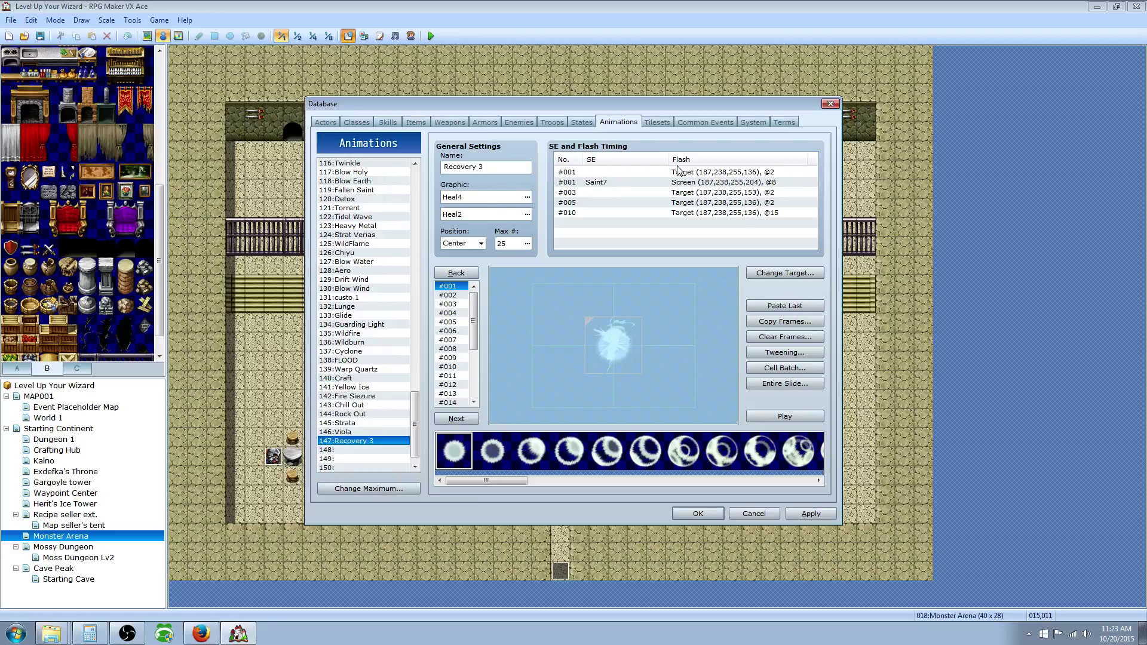
pyautogui.click(595, 173)
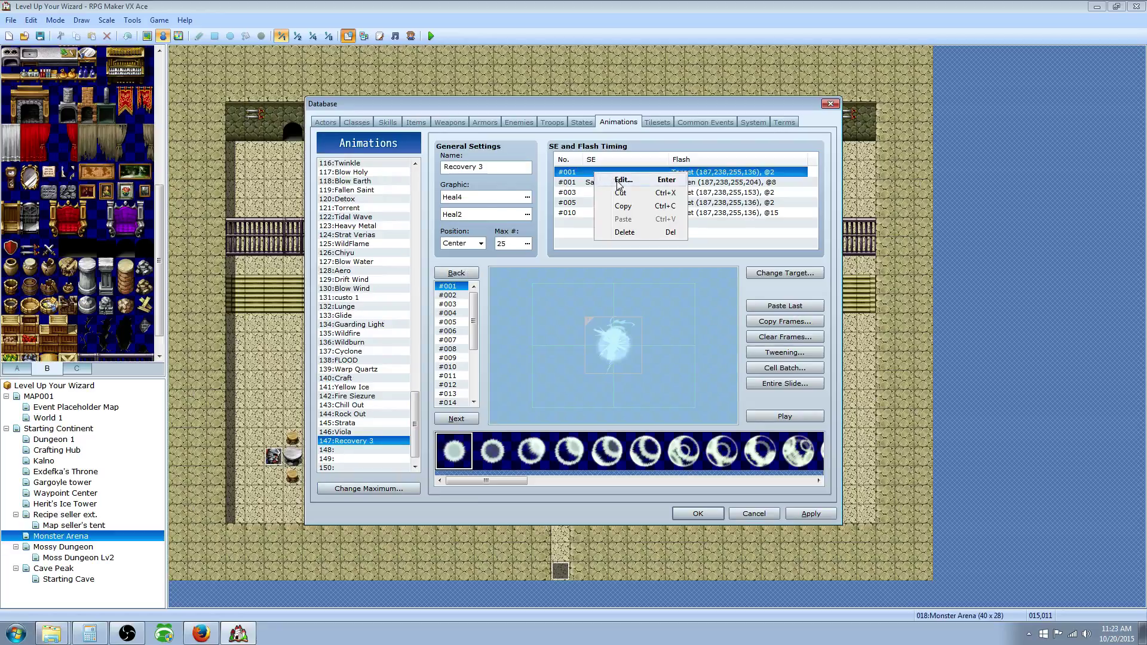
pyautogui.doubleClick(612, 176)
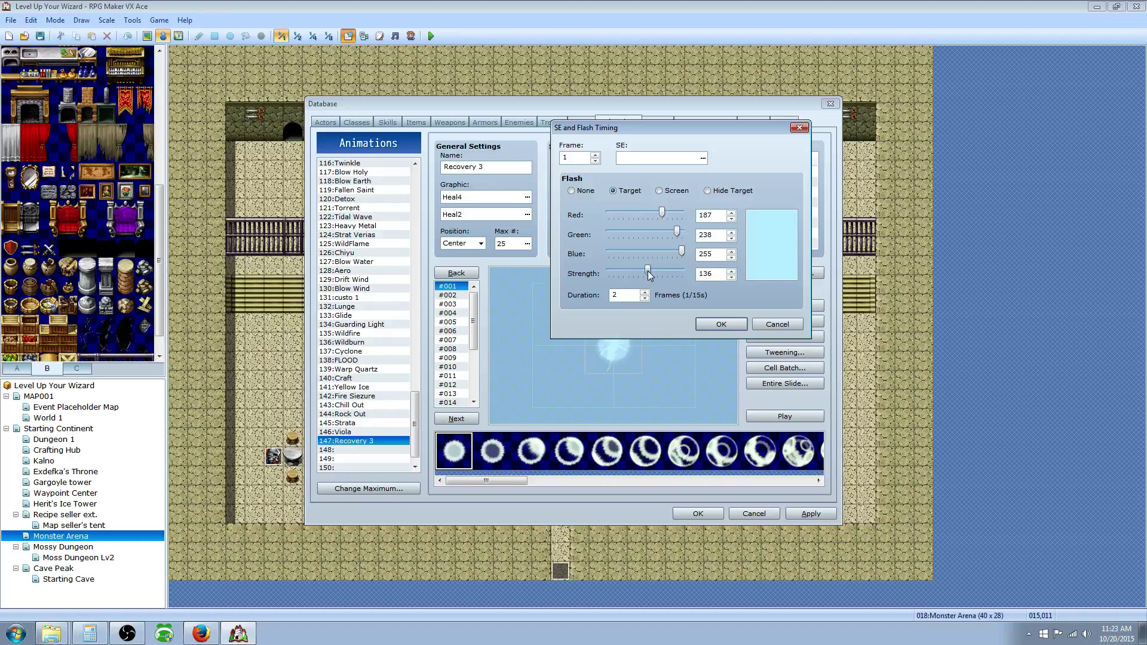
pyautogui.moveTo(648, 270); pyautogui.dragTo(667, 271)
pyautogui.moveTo(662, 213)
pyautogui.mouseDown()
pyautogui.moveTo(626, 212)
pyautogui.moveTo(661, 213)
pyautogui.moveTo(659, 231)
pyautogui.mouseUp()
pyautogui.click(714, 324)
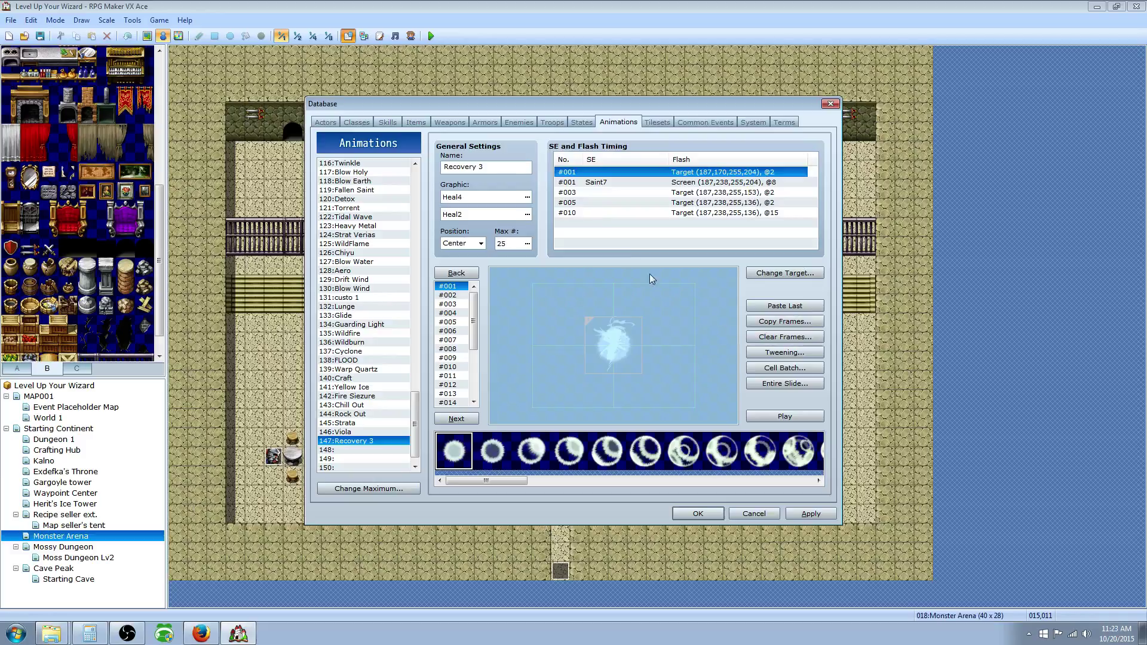
# - For the first-frame sound, audition Saint7, Pollen, Monster6, Open3, Parry and Paralyze2
pyautogui.rightClick(602, 182)
pyautogui.click(625, 189)
pyautogui.click(703, 158)
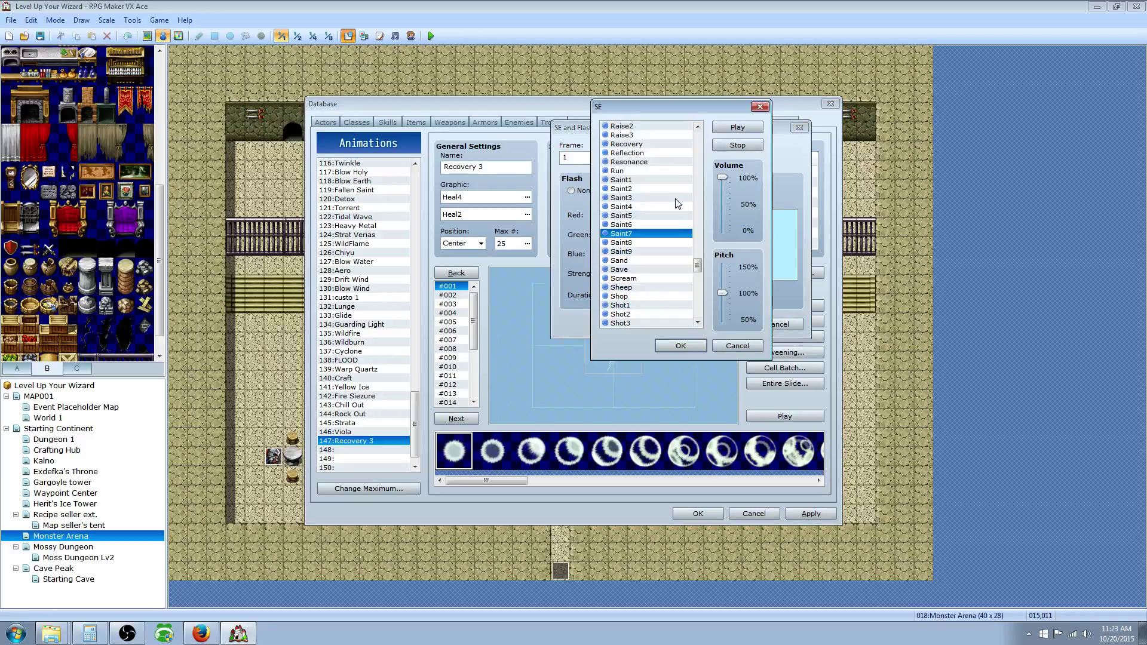
pyautogui.click(738, 126)
pyautogui.click(699, 248)
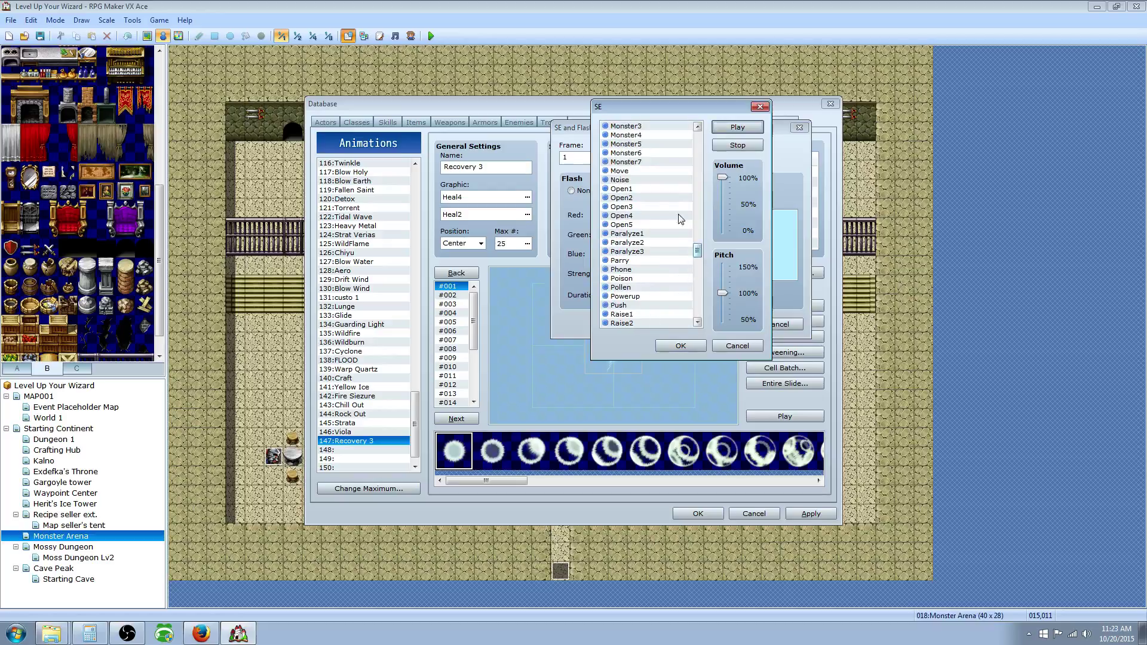
pyautogui.click(655, 287)
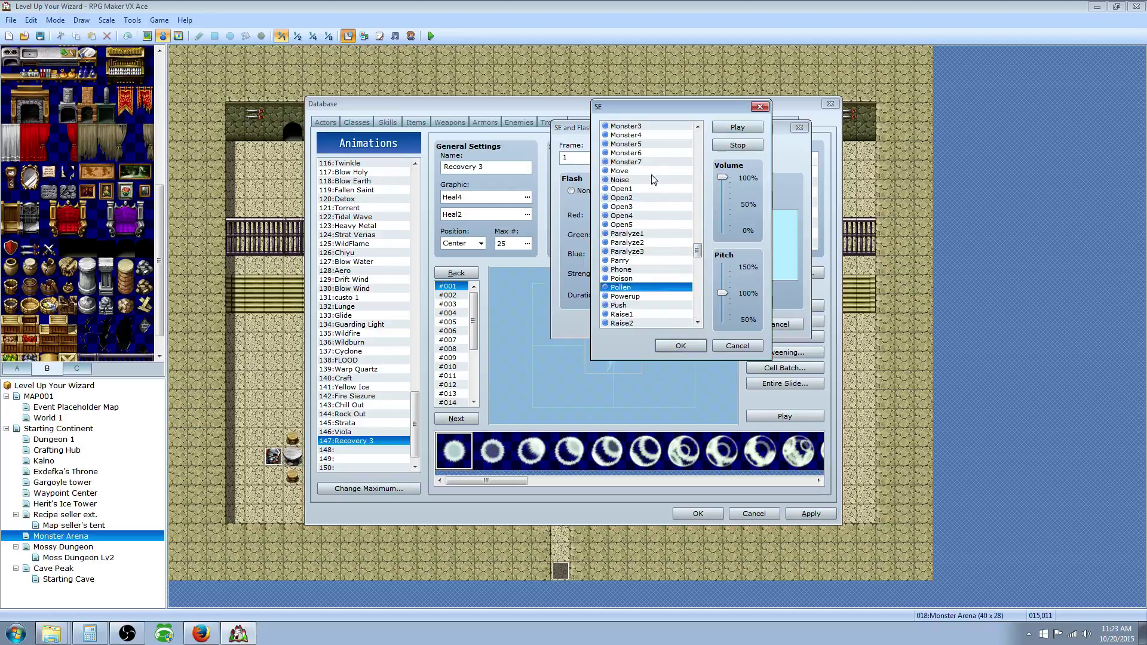
pyautogui.click(652, 153)
pyautogui.click(665, 207)
pyautogui.click(674, 261)
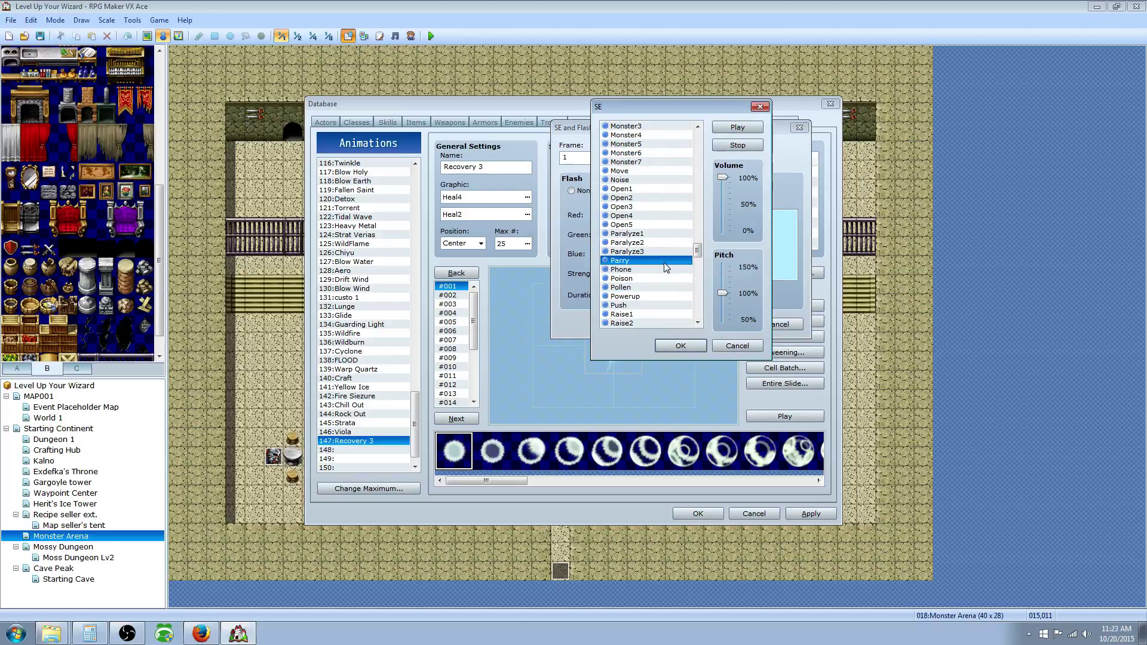
pyautogui.click(665, 242)
pyautogui.scroll(-15, 656, 274)
# - Audition a few more sounds, then set the frame-1 sound to Starlight at 150% pitch
pyautogui.click(655, 270)
pyautogui.click(643, 208)
pyautogui.click(642, 234)
pyautogui.click(639, 251)
pyautogui.click(640, 306)
pyautogui.click(649, 278)
pyautogui.click(651, 288)
pyautogui.moveTo(723, 293); pyautogui.dragTo(717, 251)
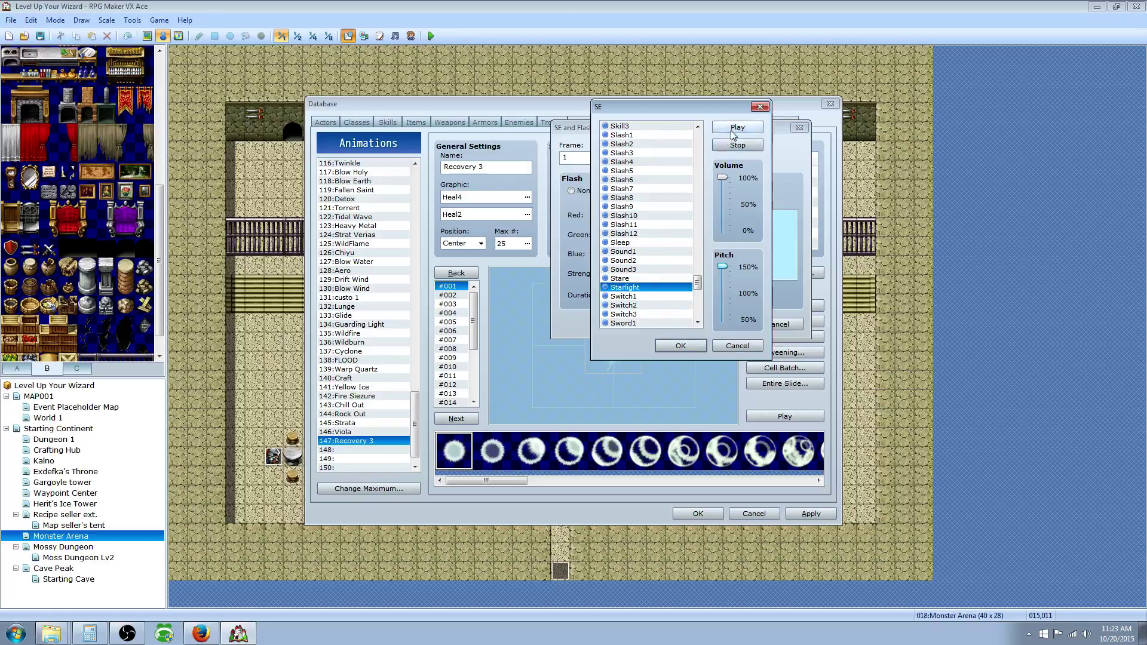
pyautogui.click(680, 346)
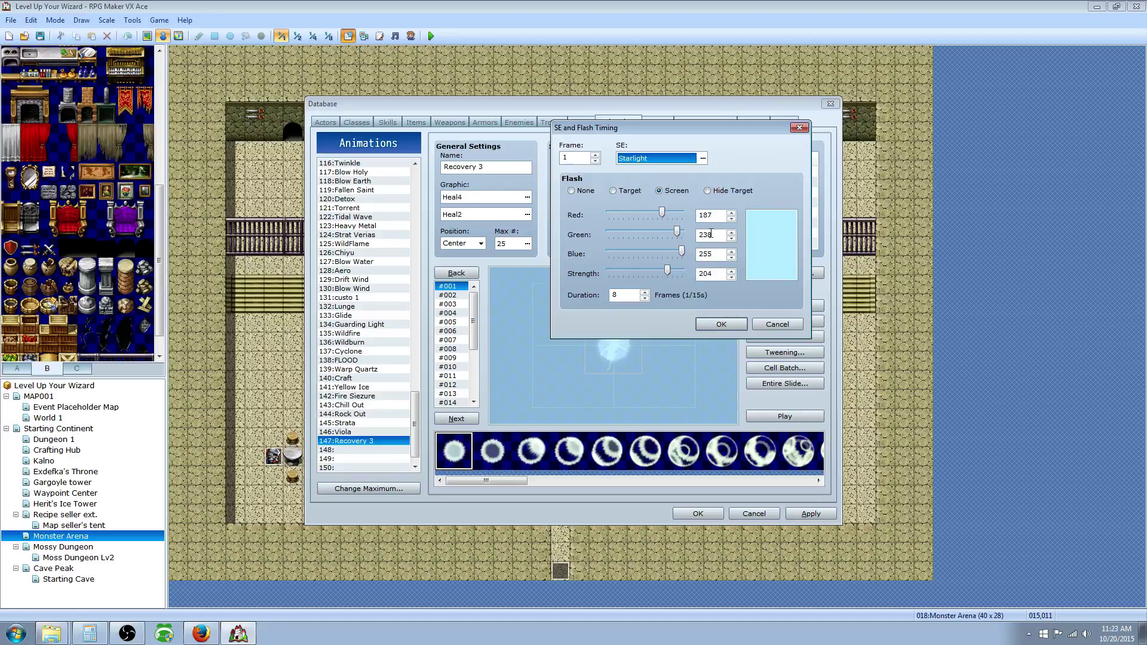
pyautogui.click(720, 325)
# - Change the frame 3 flash's blue value to 187
pyautogui.click(595, 192)
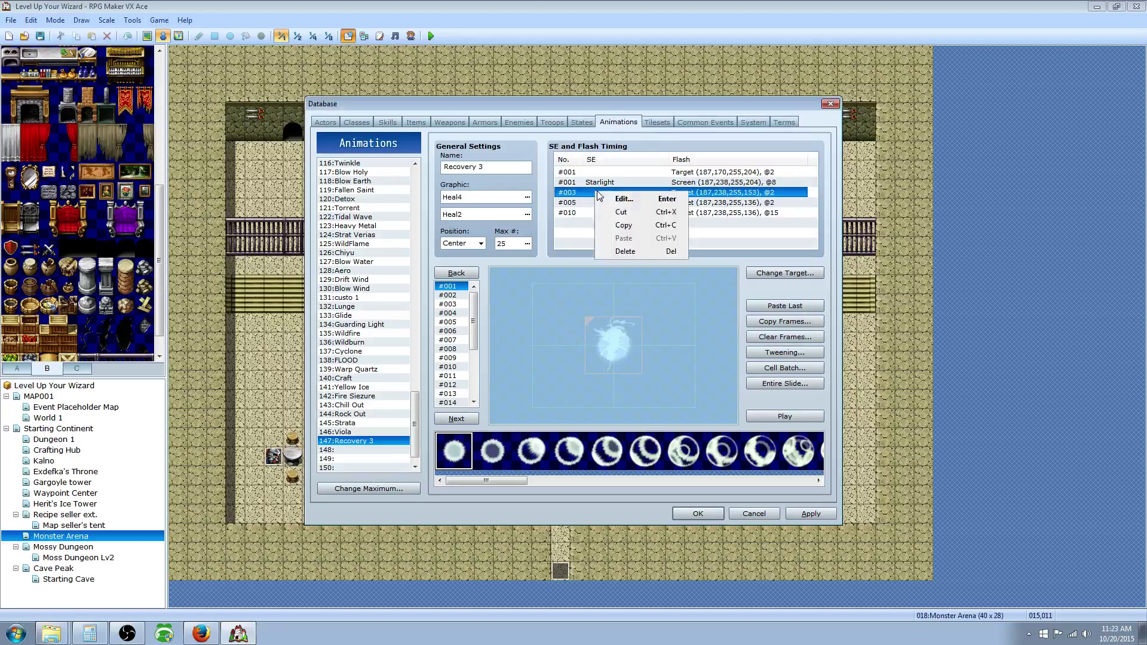
pyautogui.click(627, 199)
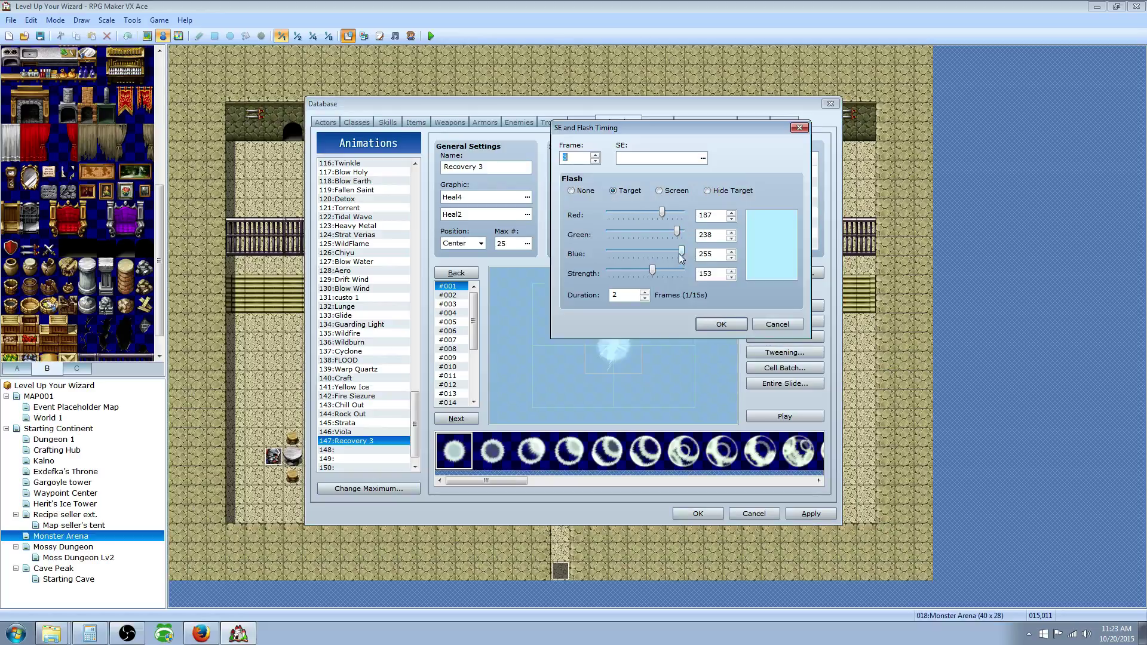
pyautogui.moveTo(682, 255); pyautogui.dragTo(662, 254)
pyautogui.click(721, 324)
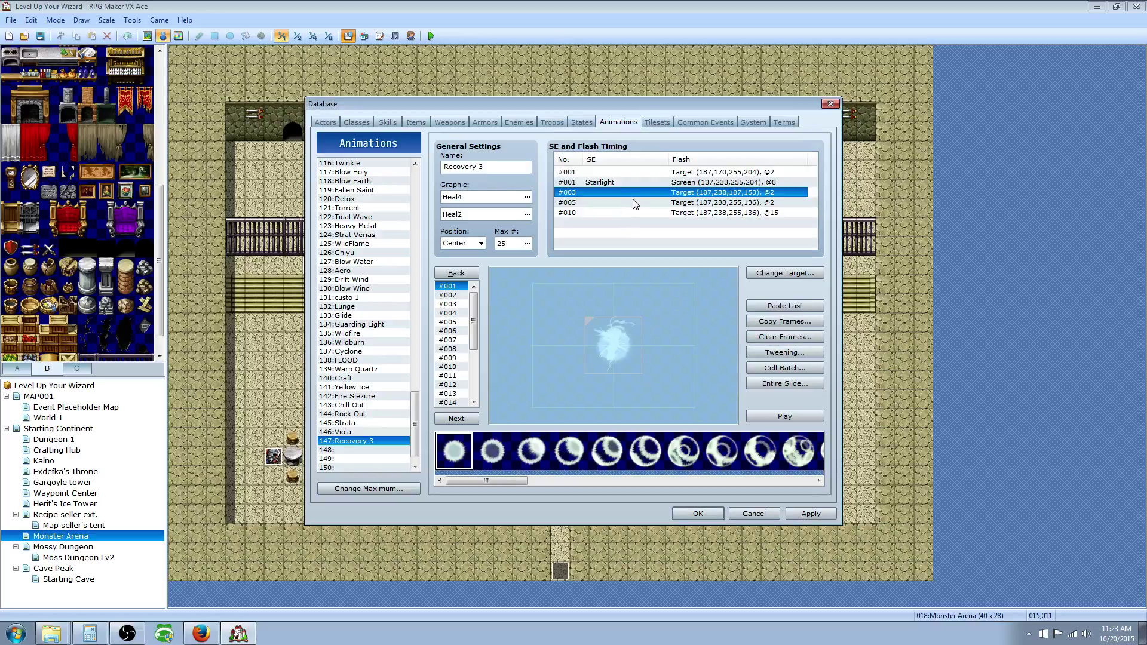
# - Recolour the frame 5 flash to Green 51 and Blue 68
pyautogui.rightClick(632, 192)
pyautogui.rightClick(601, 202)
pyautogui.click(625, 206)
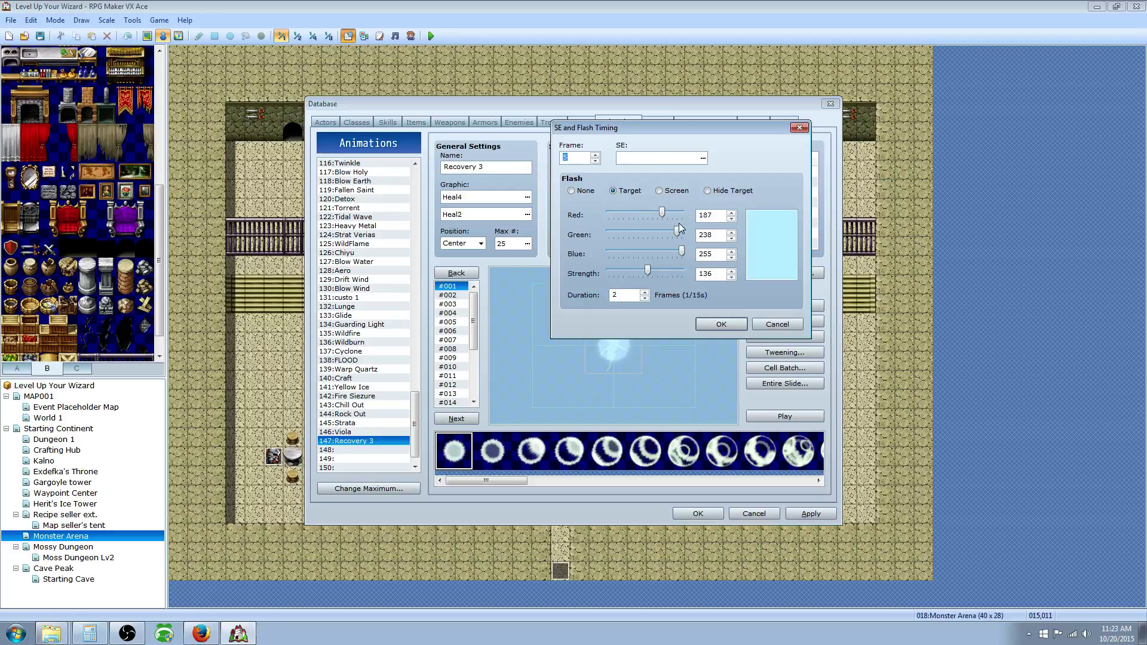
pyautogui.moveTo(677, 231); pyautogui.dragTo(662, 254)
pyautogui.click(720, 324)
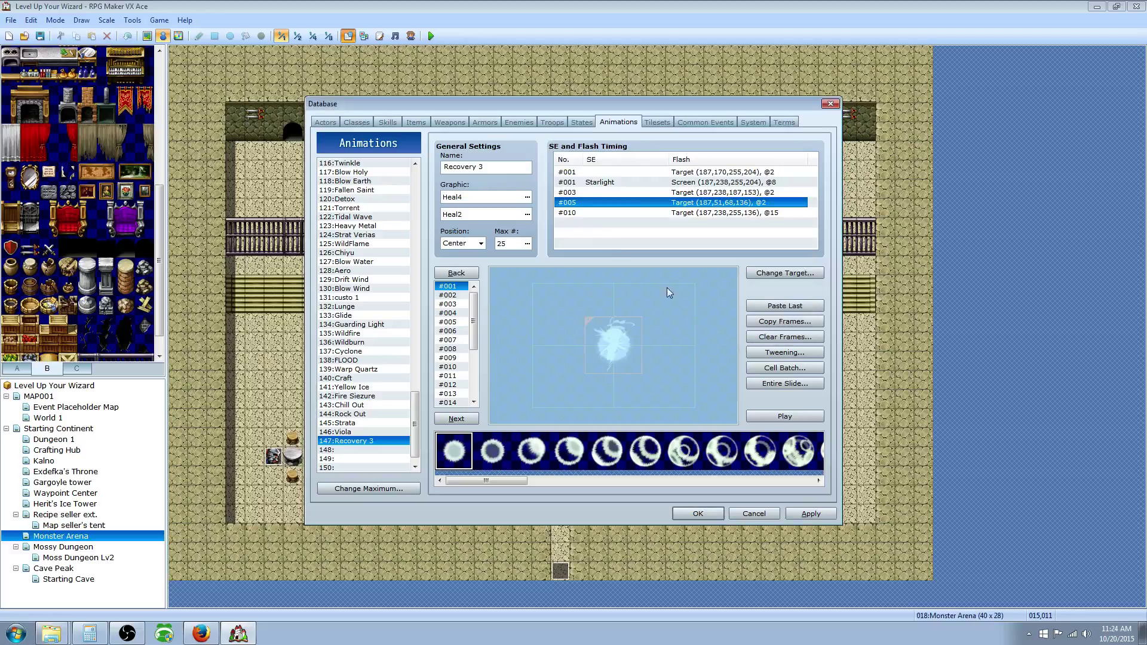
# - Change the frame 10 flash's green value to 187
pyautogui.click(611, 193)
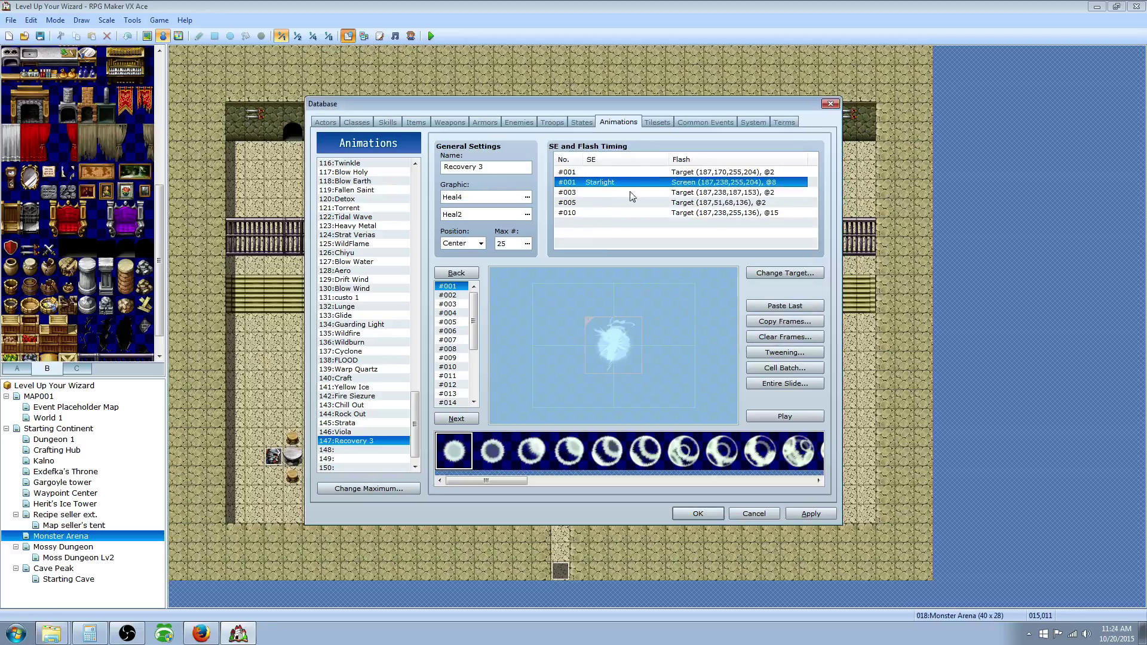
pyautogui.click(611, 213)
pyautogui.rightClick(611, 213)
pyautogui.click(627, 218)
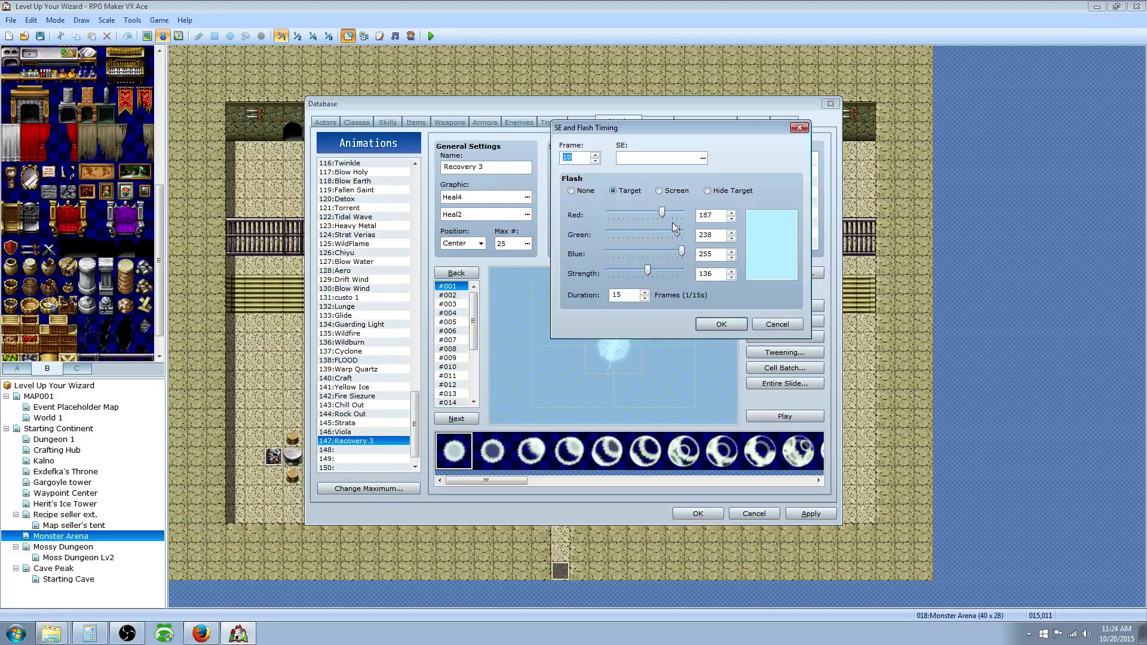
pyautogui.moveTo(678, 233)
pyautogui.mouseDown()
pyautogui.moveTo(643, 230)
pyautogui.moveTo(662, 228)
pyautogui.mouseUp()
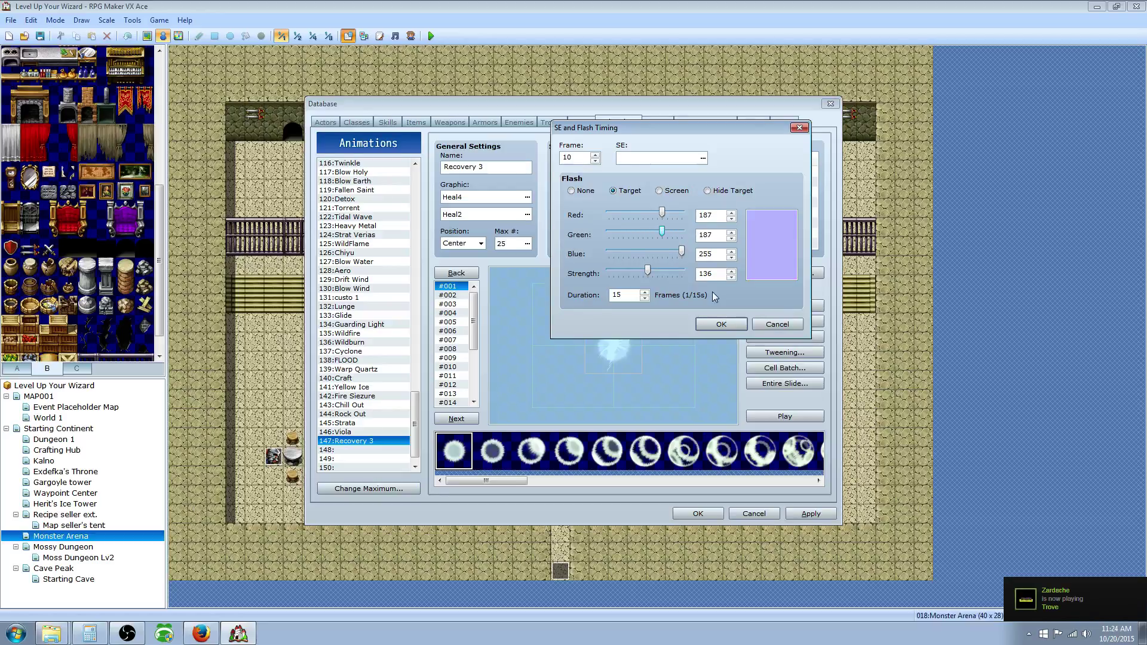
pyautogui.click(705, 324)
# - Start a new timing entry and audition Barrier, Blow2, Bite and Blow4 sounds
pyautogui.rightClick(570, 227)
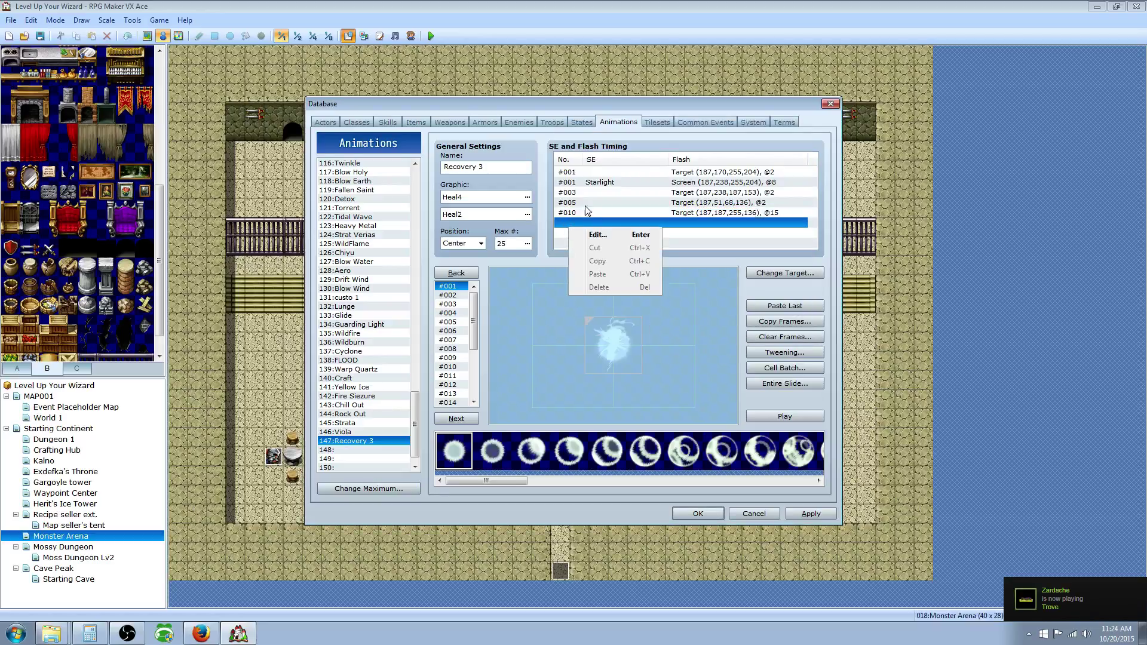
pyautogui.click(609, 234)
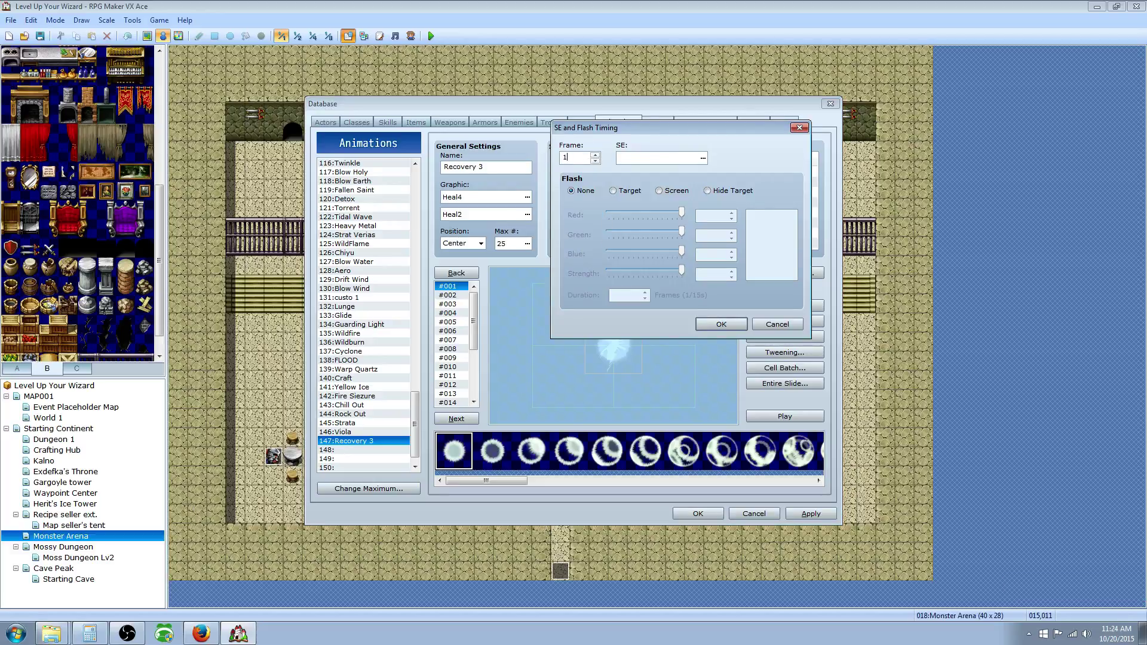
pyautogui.click(703, 159)
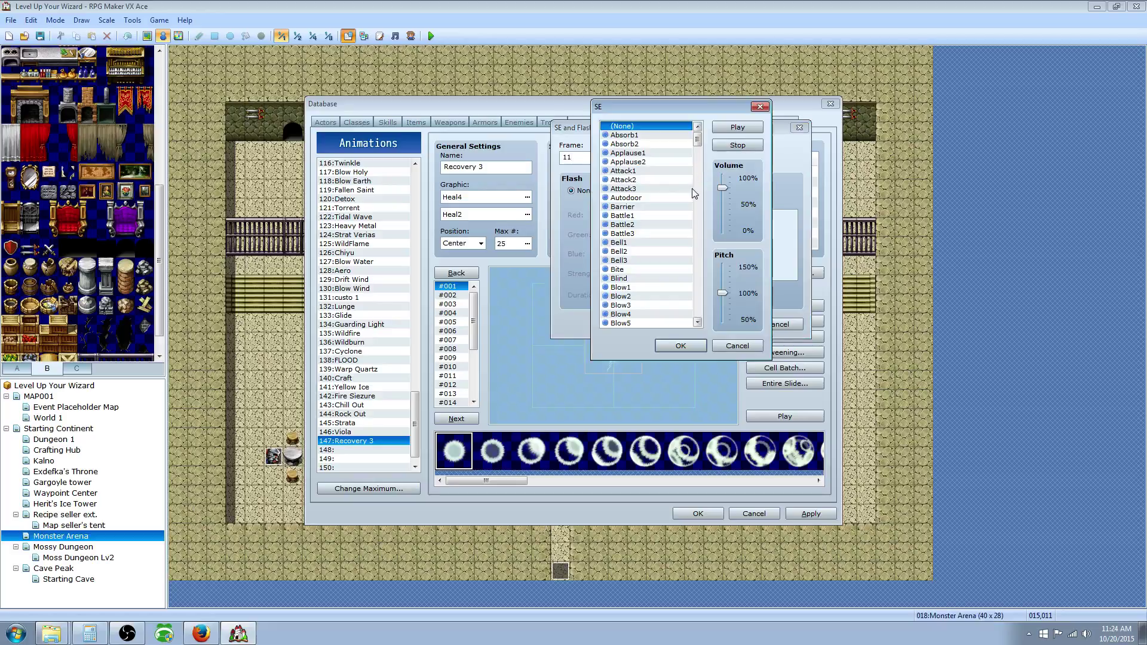
pyautogui.click(661, 226)
pyautogui.click(656, 208)
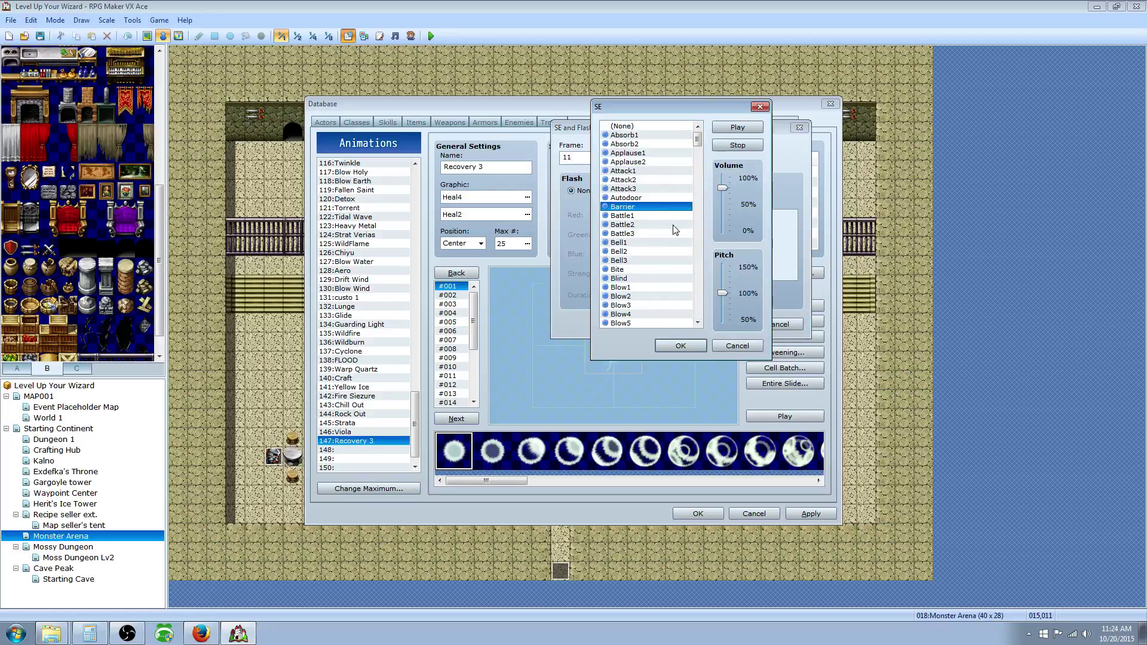
pyautogui.moveTo(723, 293)
pyautogui.mouseDown()
pyautogui.moveTo(723, 270)
pyautogui.moveTo(722, 307)
pyautogui.mouseUp()
pyautogui.click(717, 129)
pyautogui.click(720, 129)
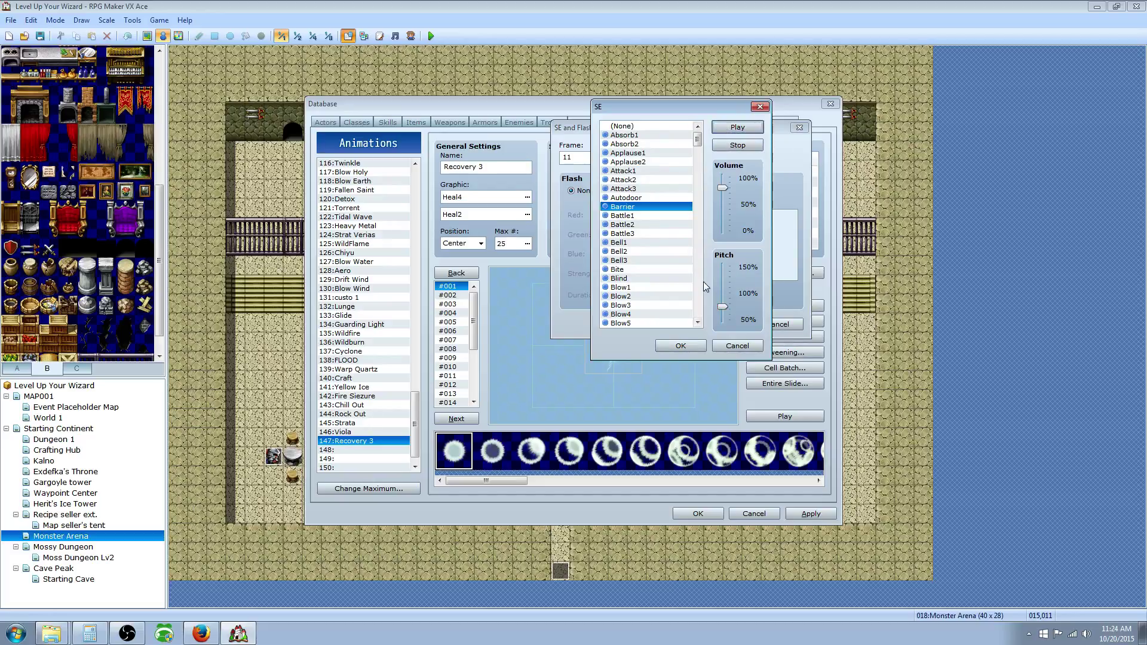
pyautogui.click(654, 296)
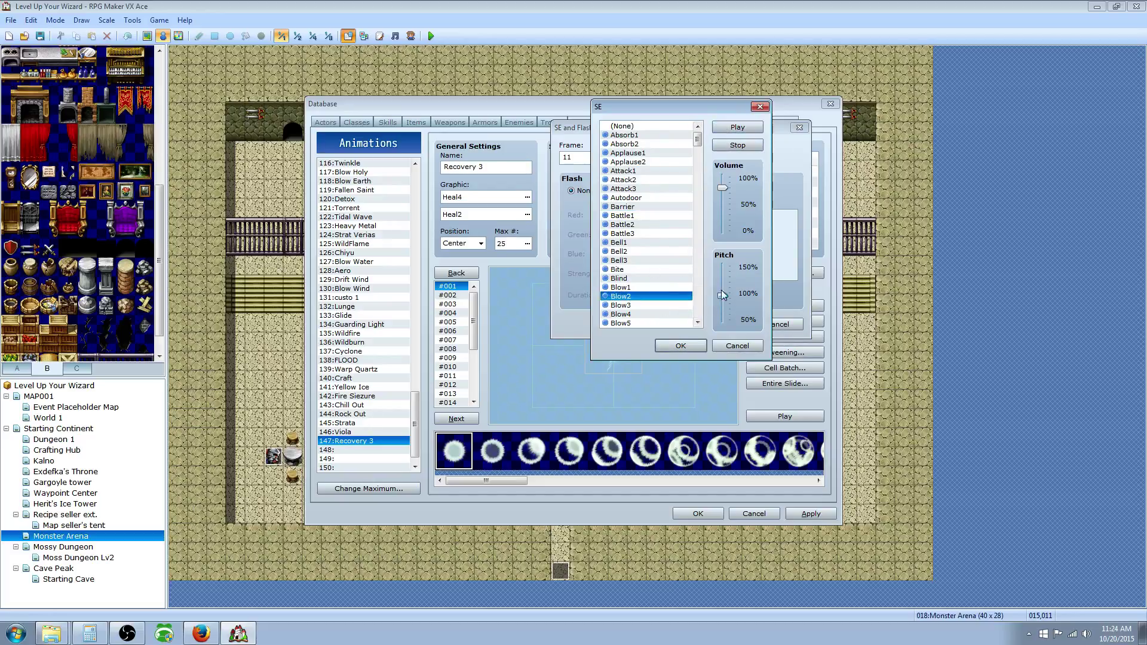
pyautogui.click(656, 270)
pyautogui.click(658, 315)
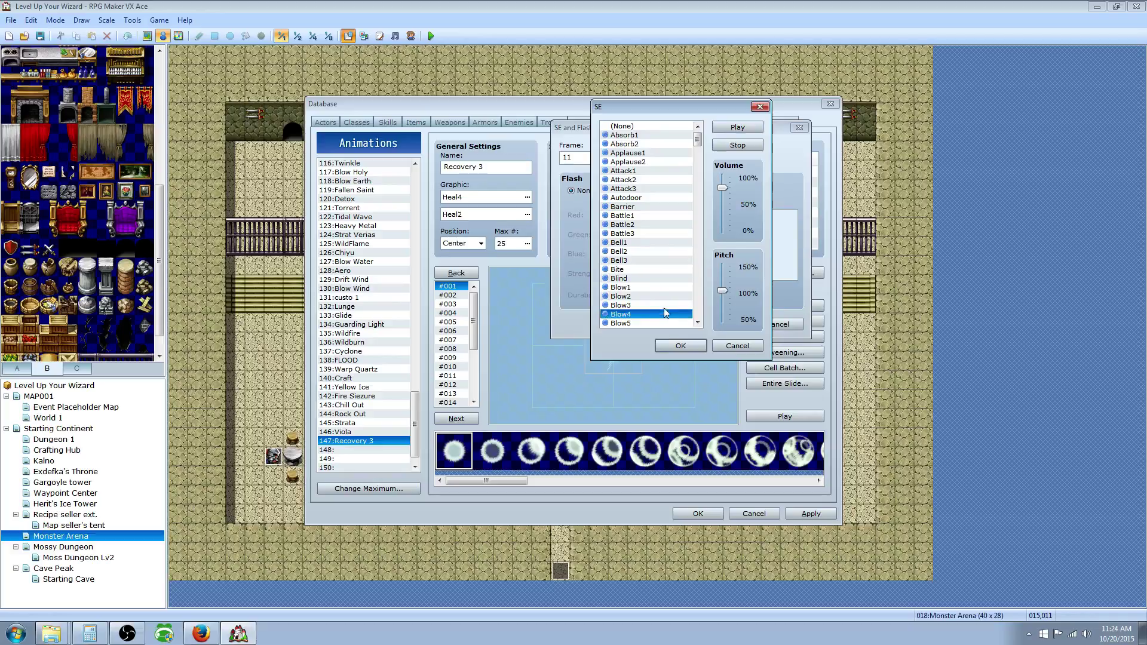
# - Audition more sounds, from Chime1, Chime2 and Close1 through Earth2, Equip1, Explosion1 and Fire1
pyautogui.scroll(-7, 673, 306)
pyautogui.click(637, 216)
pyautogui.click(640, 305)
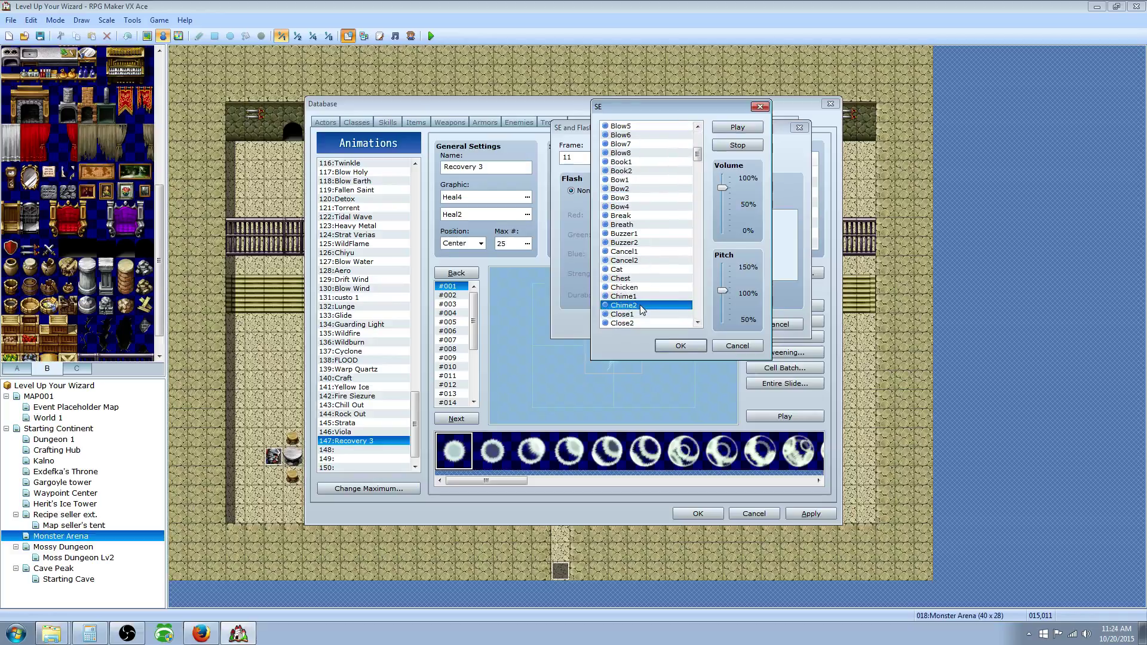
pyautogui.click(648, 297)
pyautogui.click(637, 317)
pyautogui.click(698, 281)
pyautogui.click(637, 234)
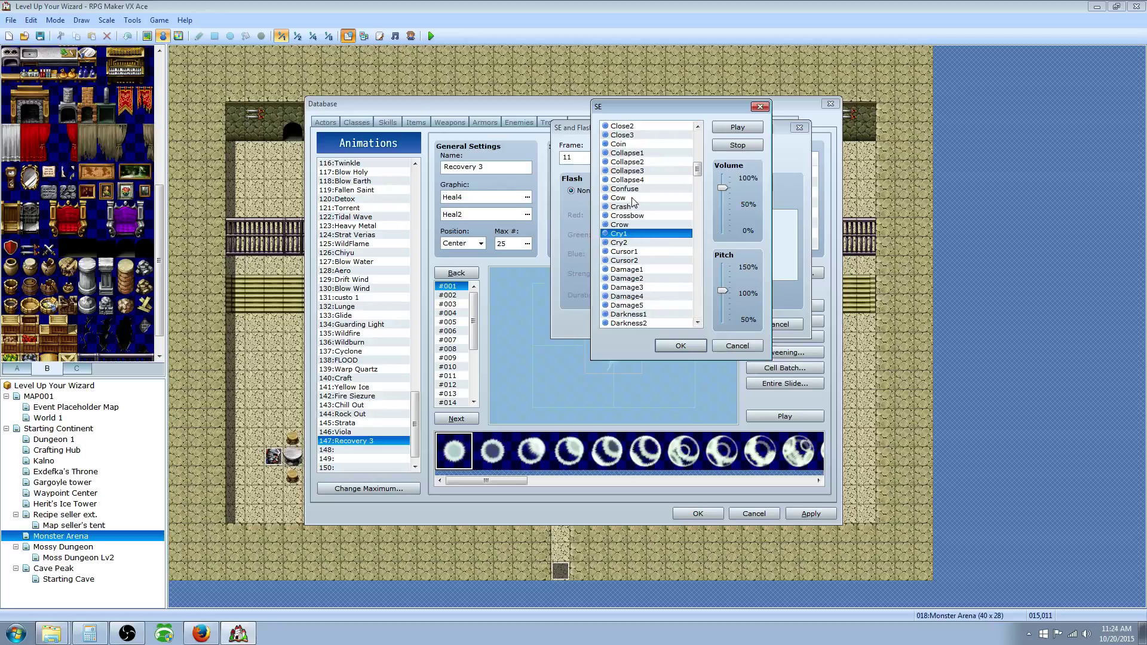
pyautogui.click(634, 180)
pyautogui.click(632, 297)
pyautogui.click(698, 301)
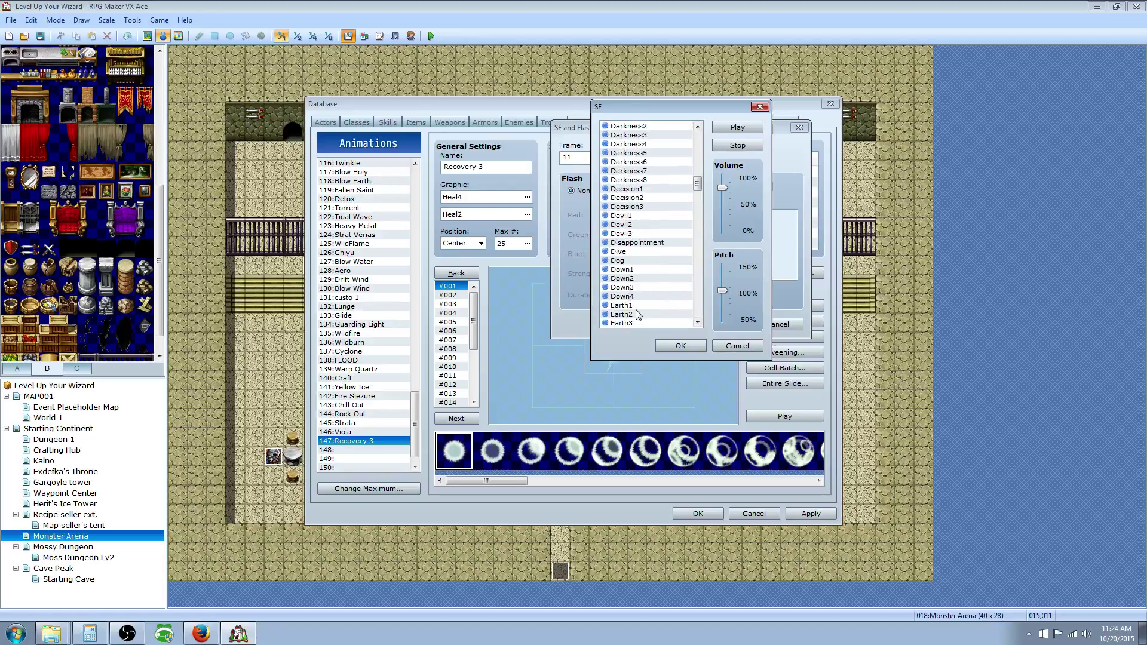
pyautogui.click(637, 314)
pyautogui.click(696, 286)
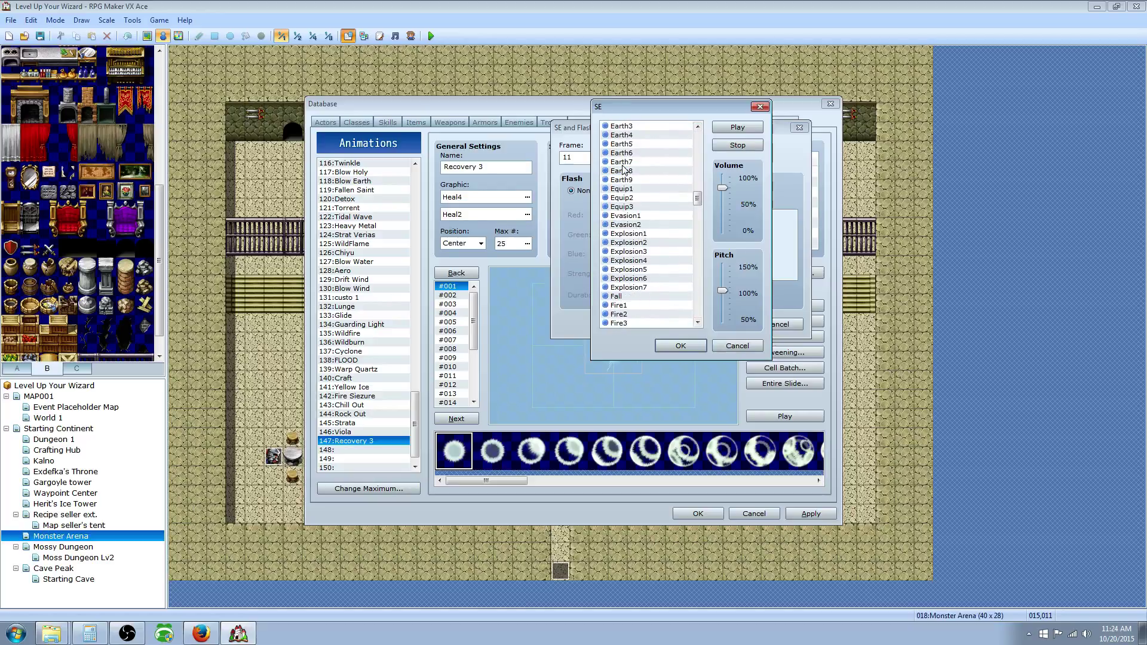
pyautogui.click(639, 190)
pyautogui.click(638, 216)
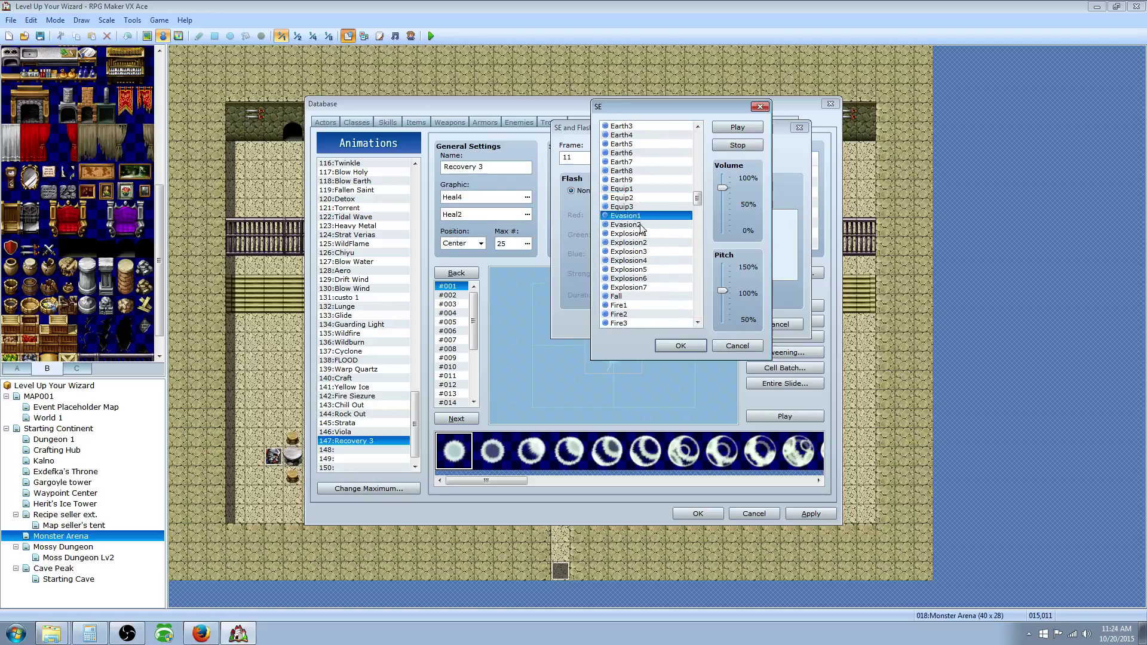
pyautogui.click(643, 233)
pyautogui.click(636, 306)
pyautogui.click(695, 297)
# - Add a frame 11 cue with Flash3 at 150% pitch and a target flash
pyautogui.click(626, 199)
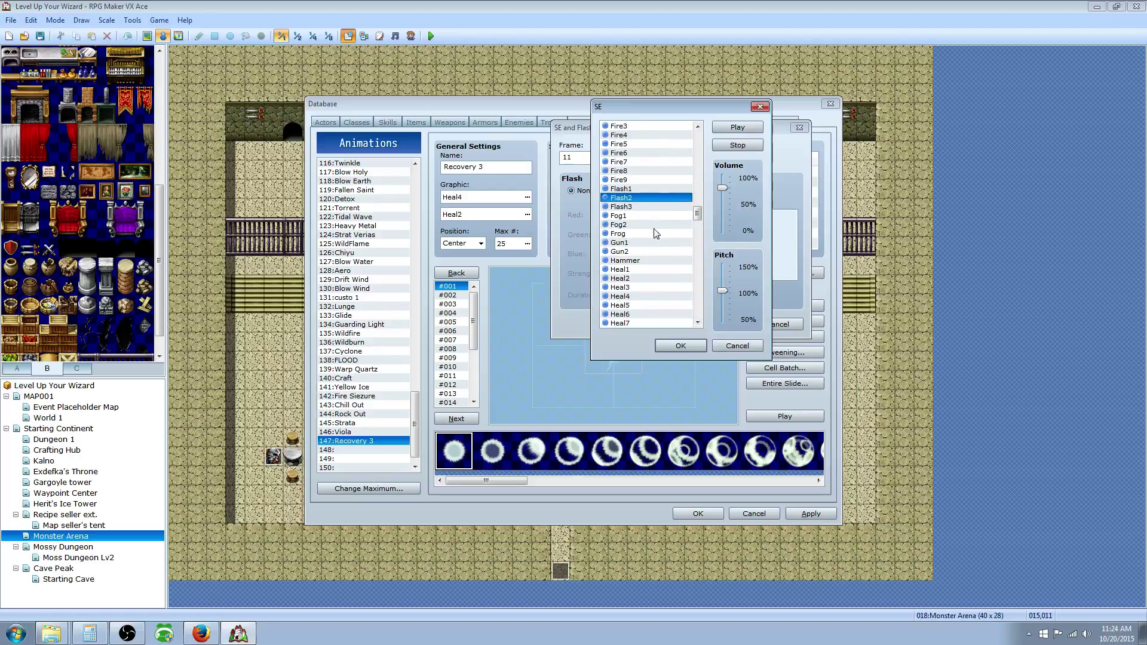
pyautogui.click(628, 190)
pyautogui.click(628, 197)
pyautogui.click(633, 207)
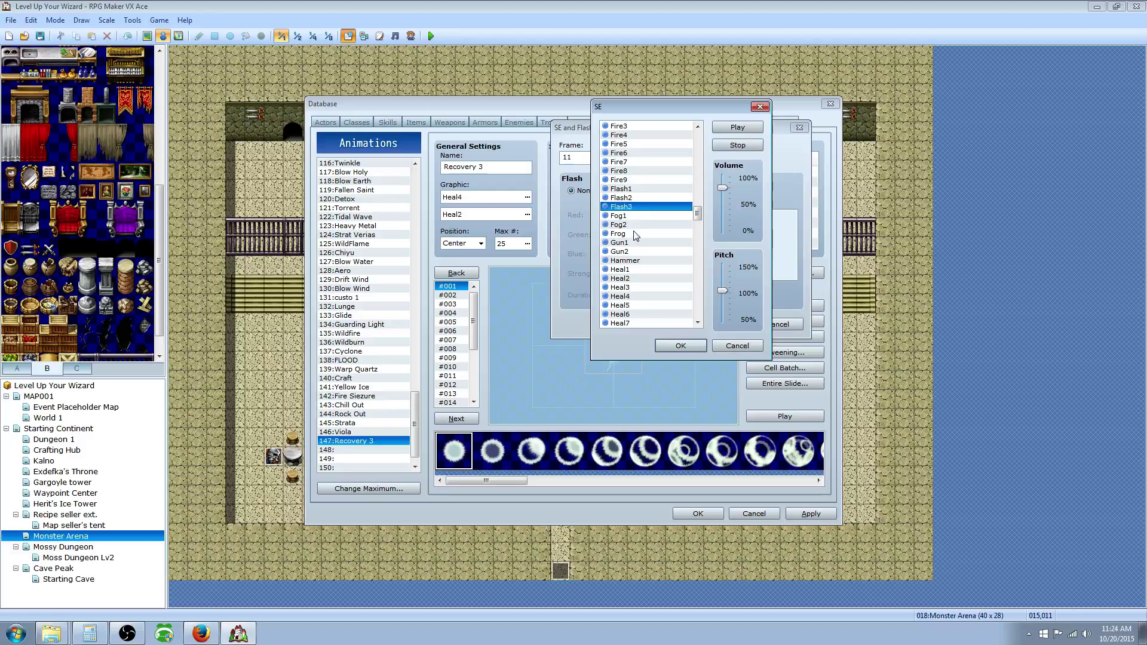
pyautogui.moveTo(724, 294); pyautogui.dragTo(723, 267)
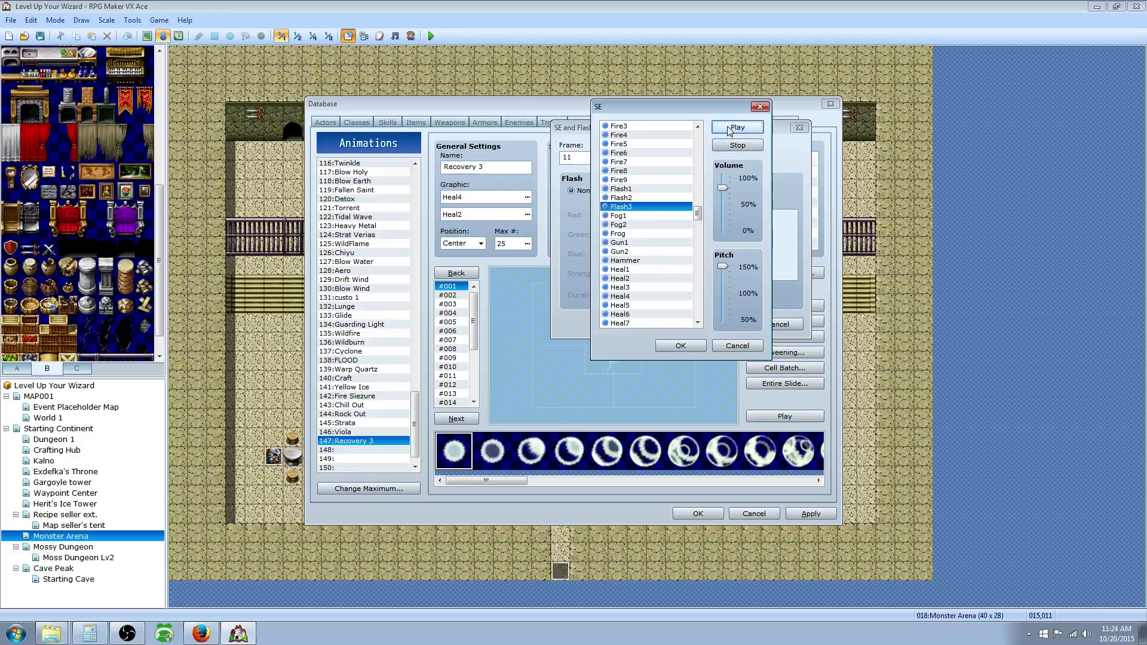
pyautogui.click(681, 345)
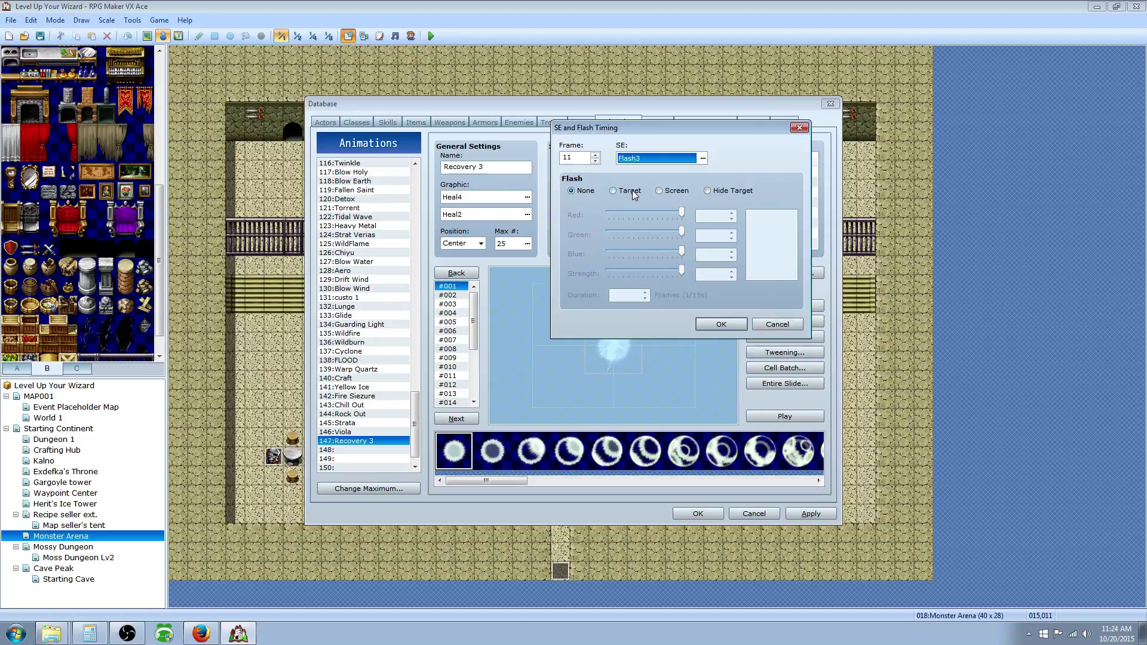
pyautogui.click(632, 190)
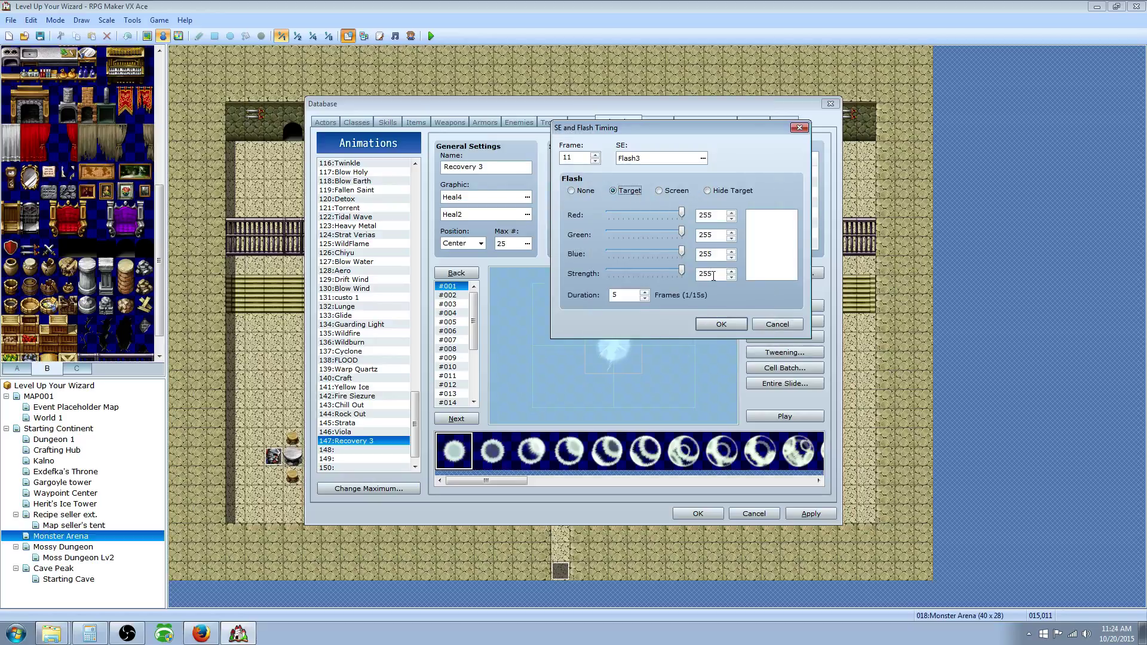
pyautogui.click(723, 323)
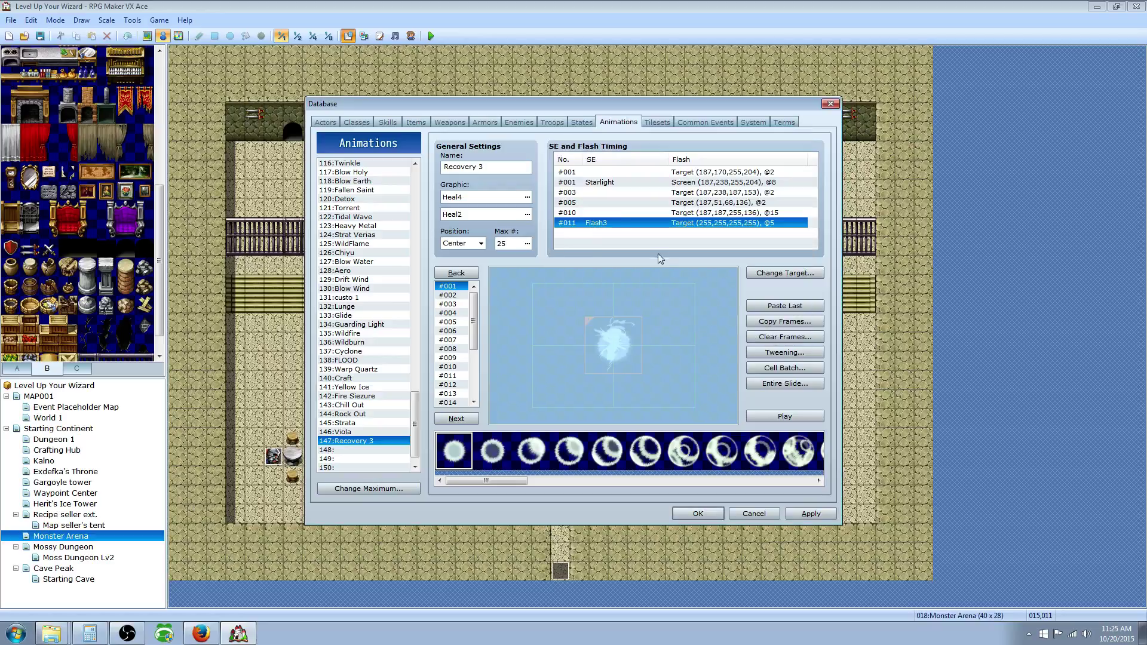
# - Replace the frame-11 Flash3 cue with Ice4 at frame 8, previewing before and after
pyautogui.click(782, 417)
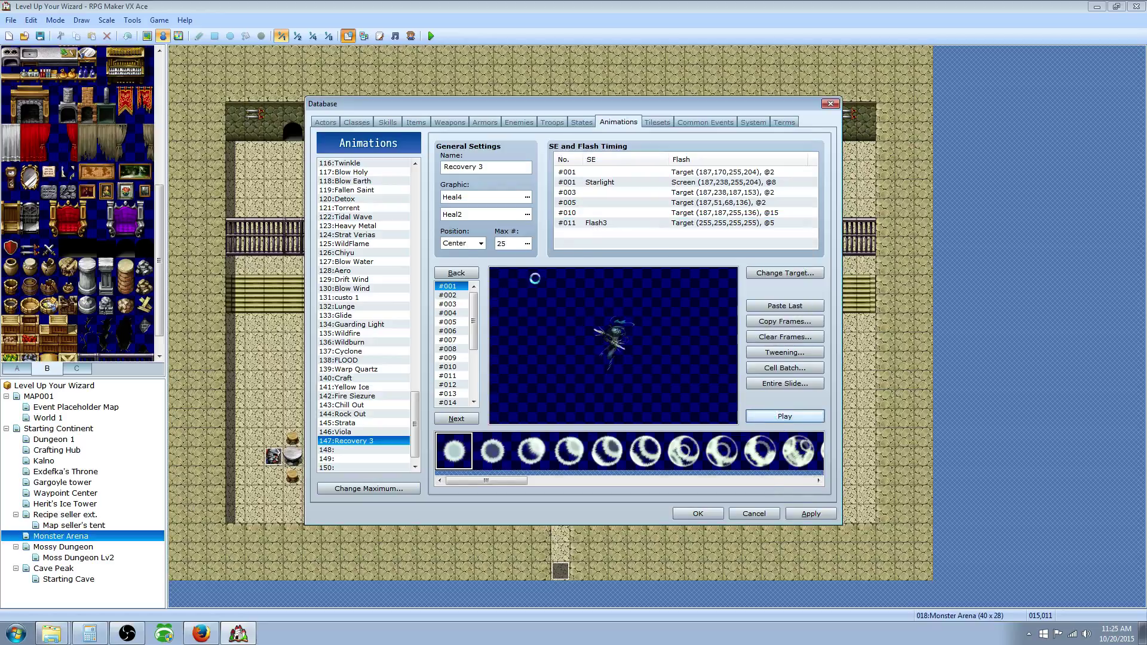
pyautogui.rightClick(611, 222)
pyautogui.click(625, 228)
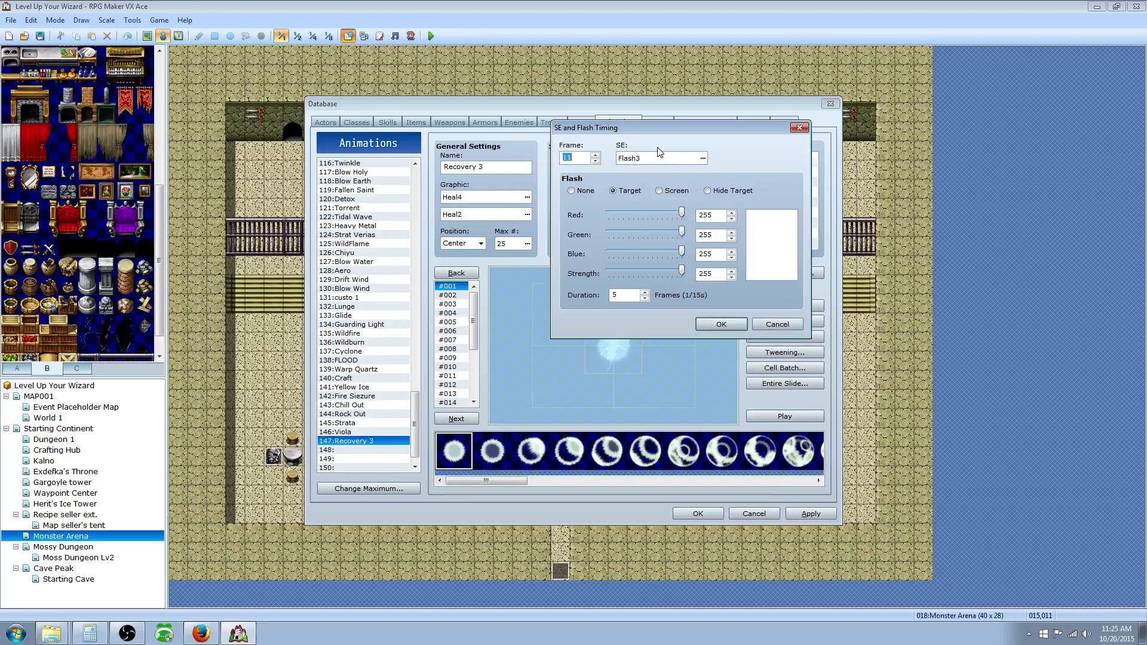
pyautogui.click(703, 157)
pyautogui.moveTo(698, 213); pyautogui.dragTo(698, 227)
pyautogui.click(675, 208)
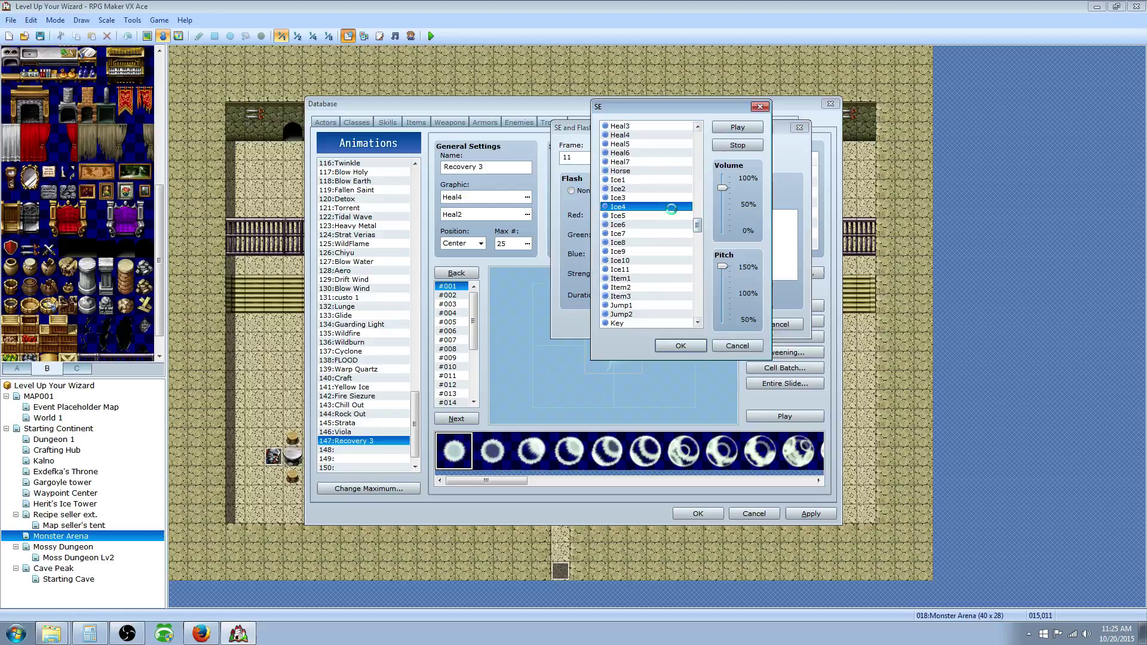
pyautogui.moveTo(658, 106); pyautogui.dragTo(660, 110)
pyautogui.click(740, 130)
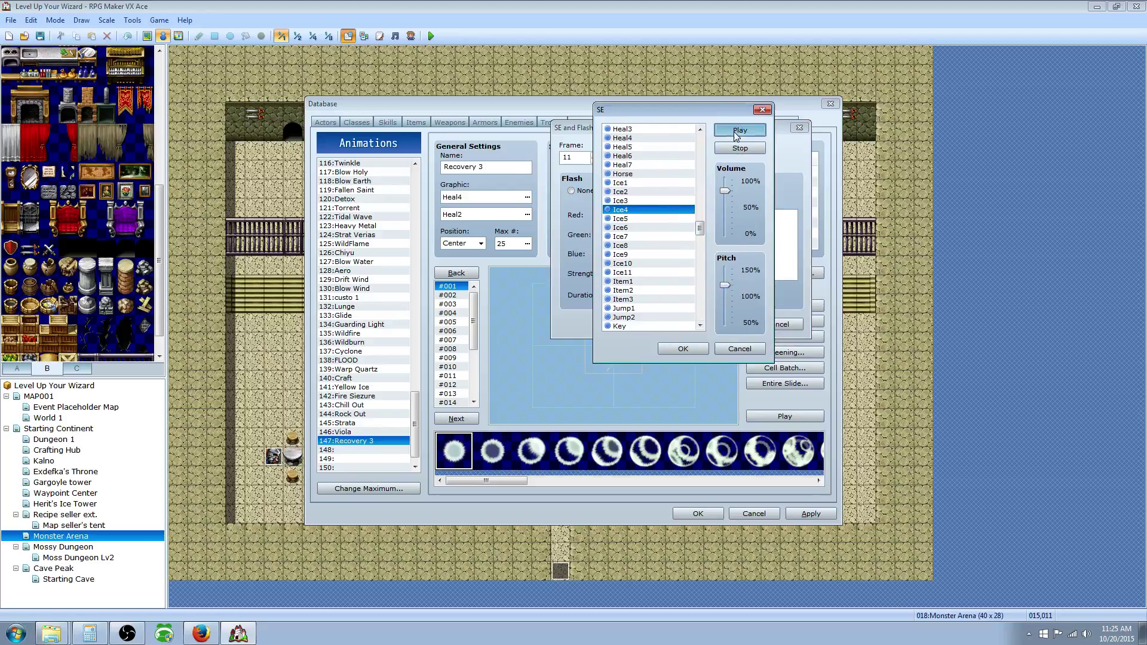
pyautogui.click(683, 349)
pyautogui.tripleClick(595, 161)
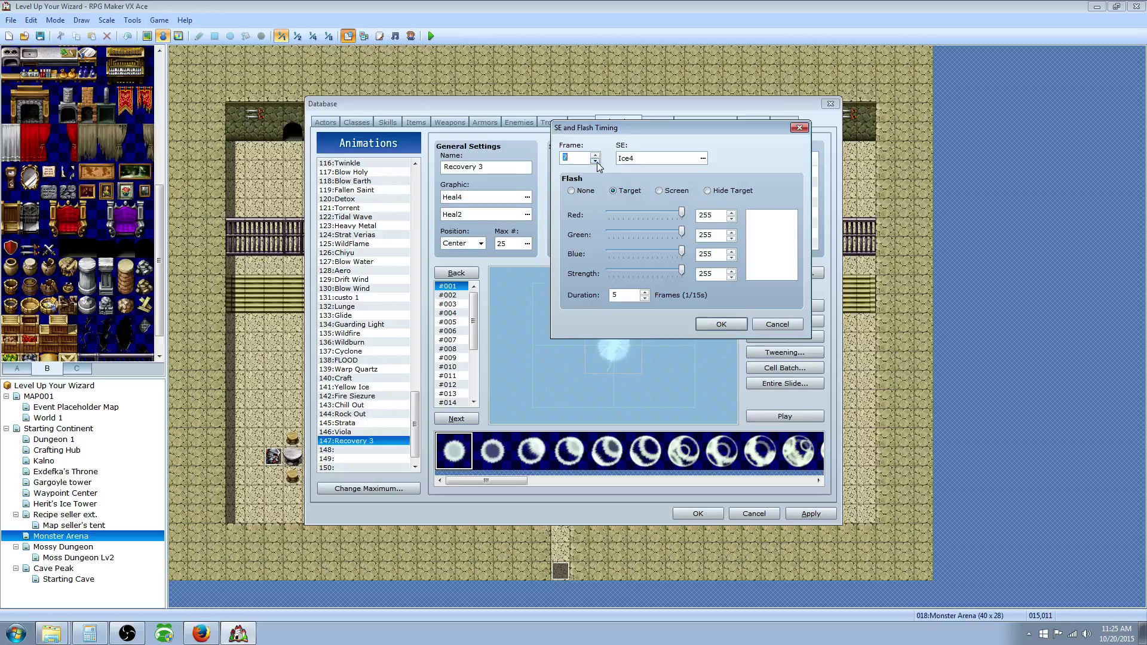
pyautogui.click(714, 324)
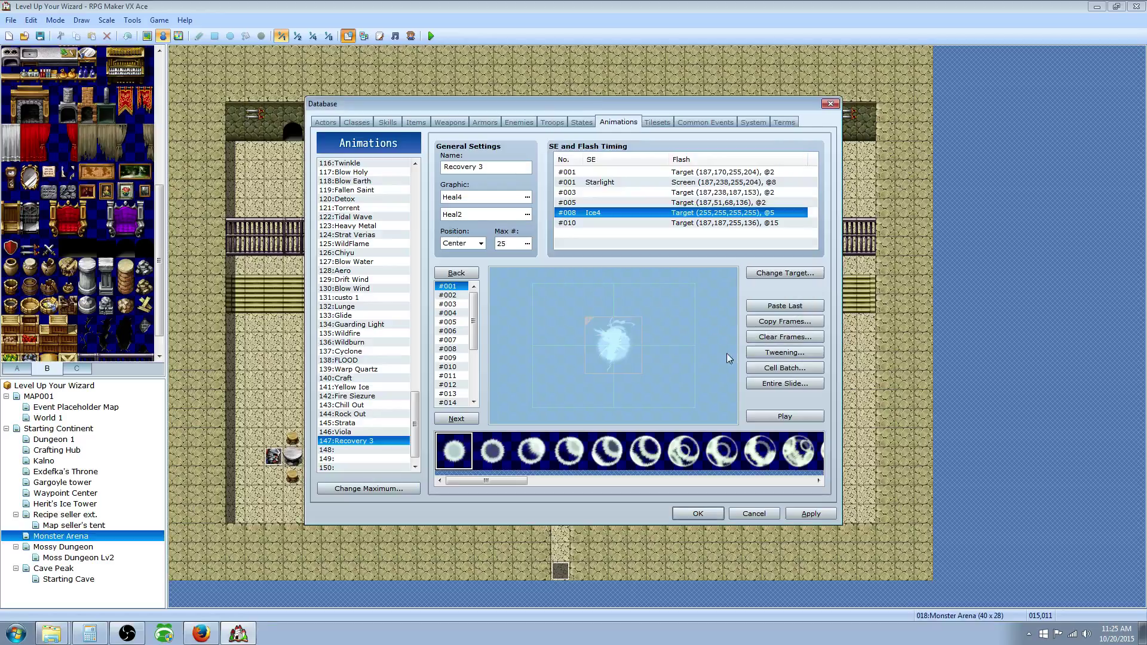
pyautogui.click(783, 414)
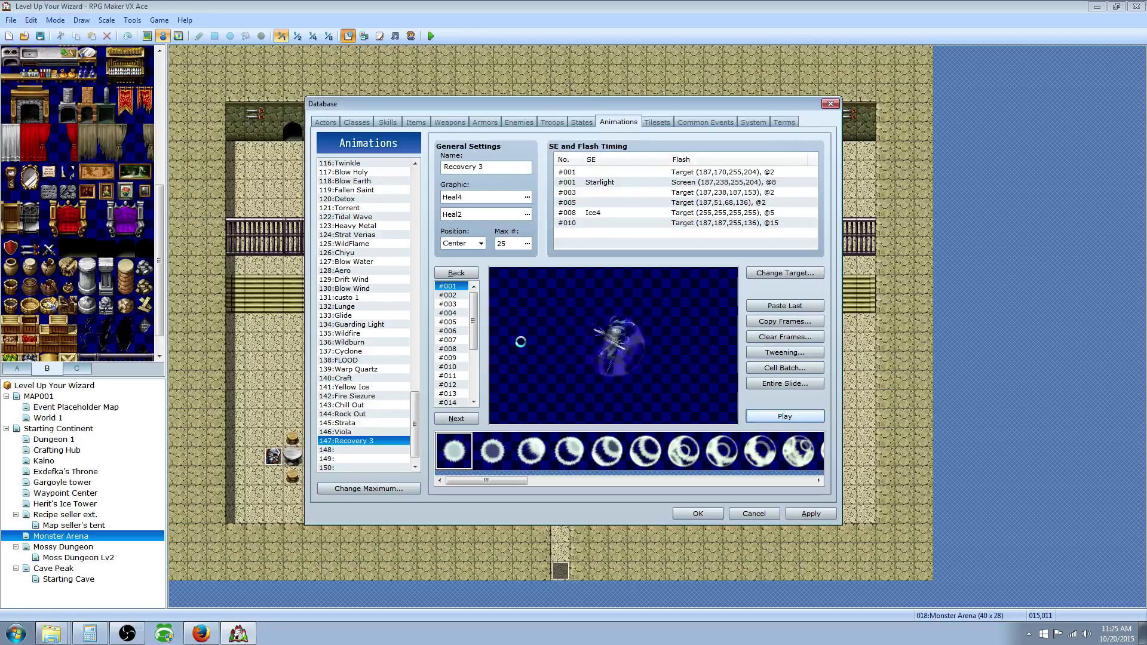
# - Shift the hue of the first graphic, Heal4
pyautogui.doubleClick(508, 198)
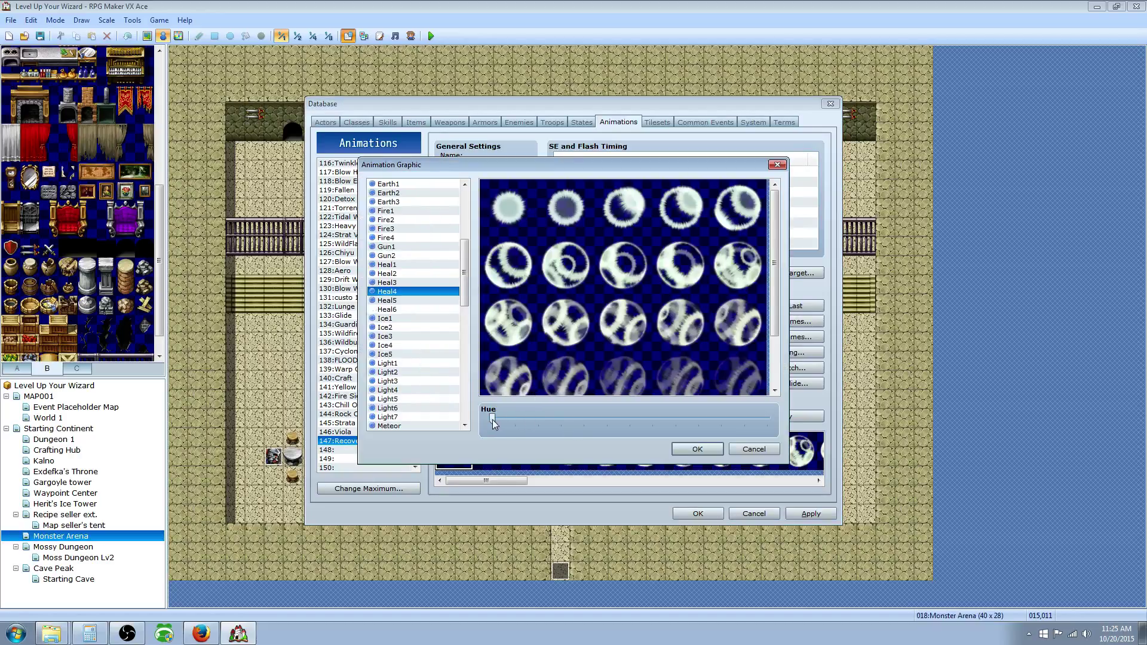
pyautogui.moveTo(492, 420); pyautogui.dragTo(691, 420)
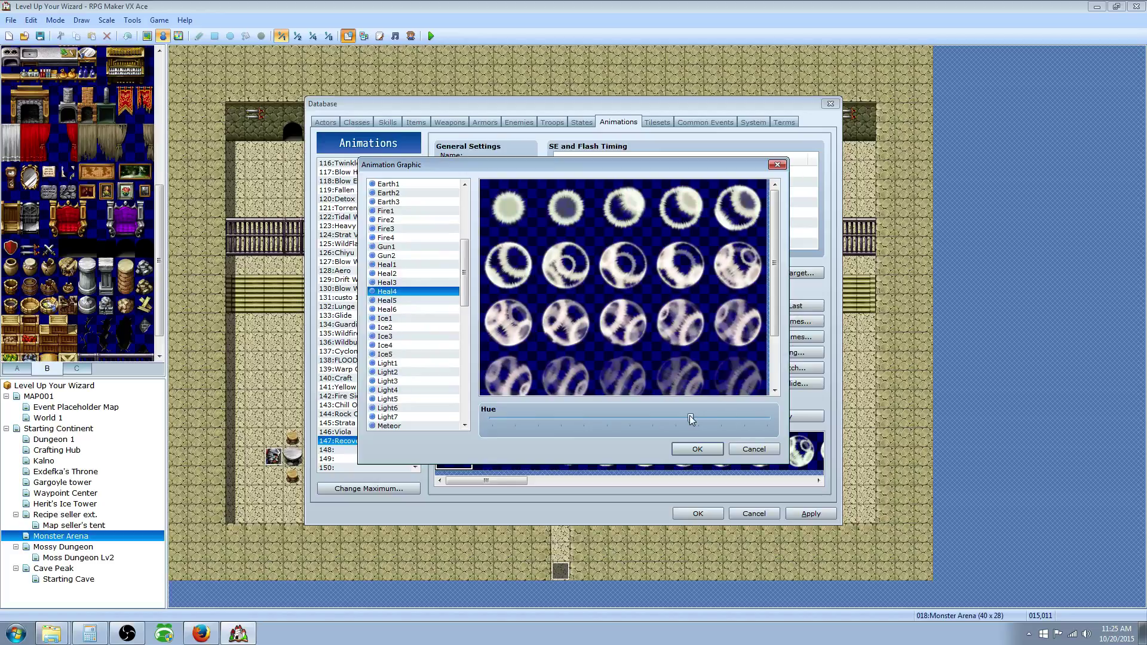
pyautogui.click(689, 450)
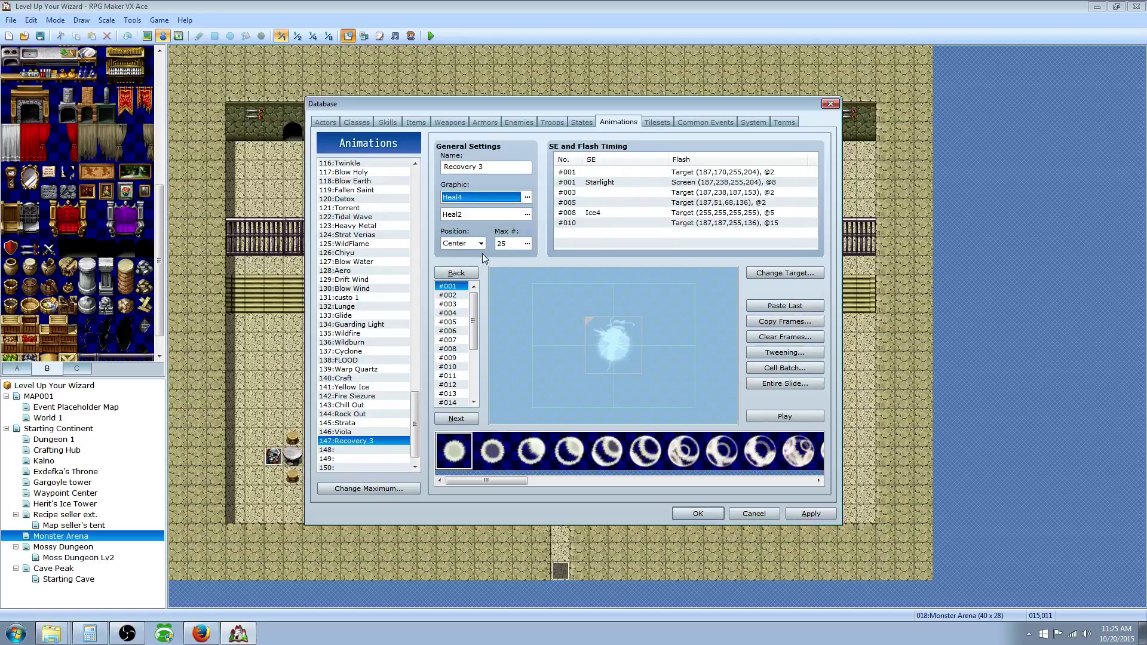
# - Set the second graphic to Heal2 with its hue shifted toward pink, then preview
pyautogui.click(527, 215)
pyautogui.click(435, 309)
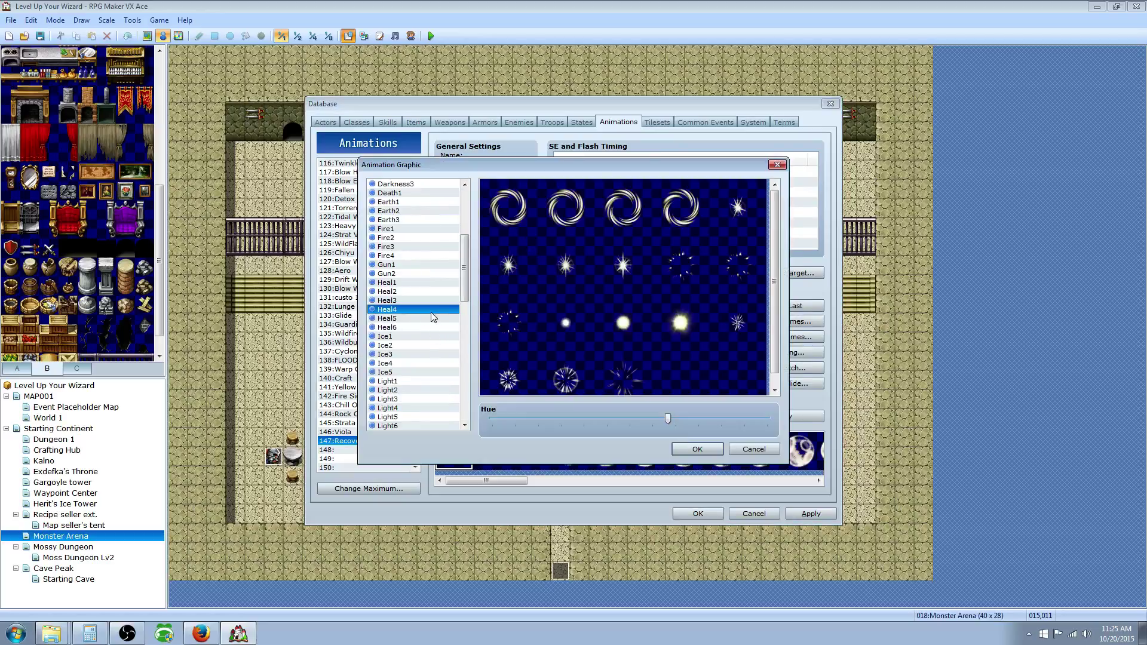
pyautogui.click(434, 364)
pyautogui.click(754, 448)
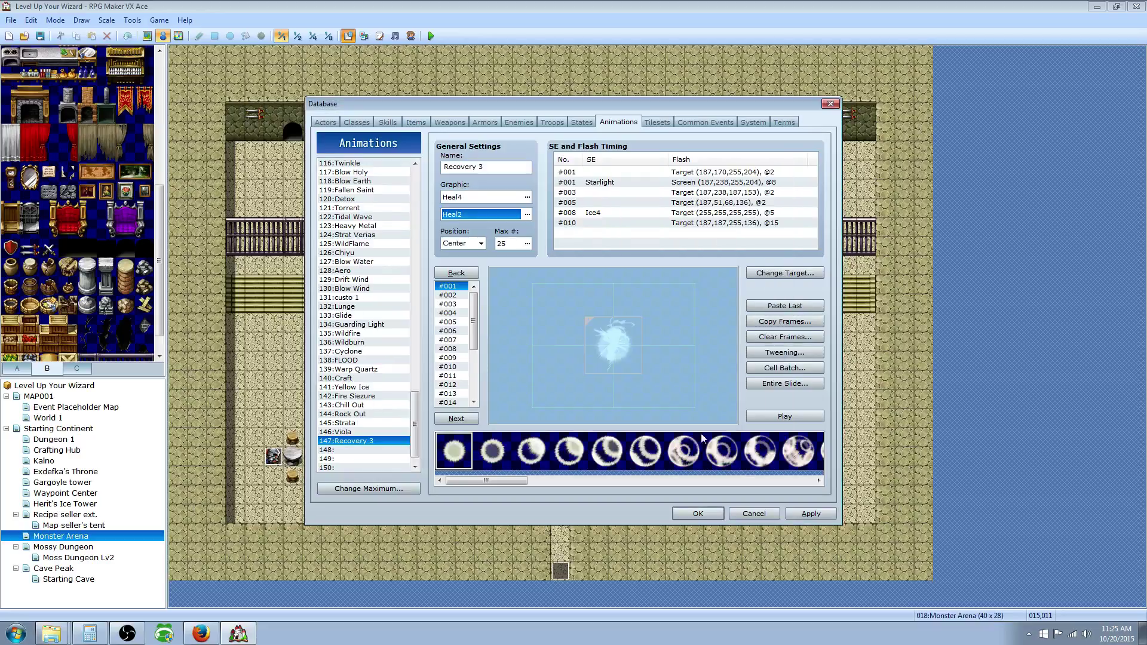
pyautogui.click(529, 219)
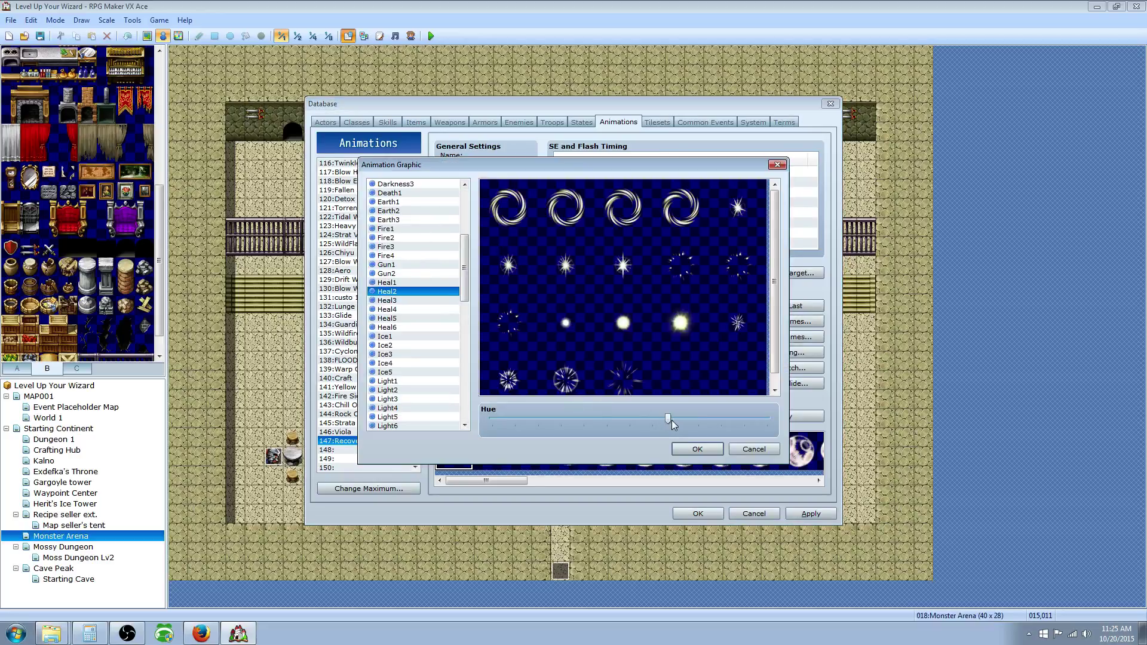
pyautogui.moveTo(668, 419); pyautogui.dragTo(616, 420)
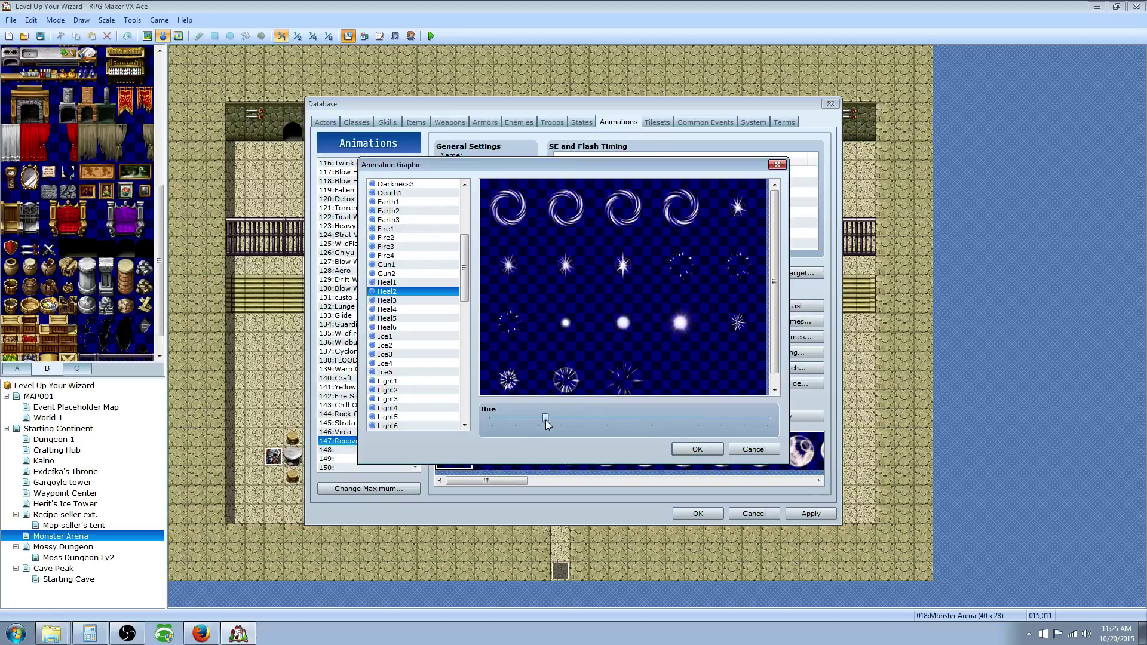
pyautogui.click(696, 449)
pyautogui.click(771, 416)
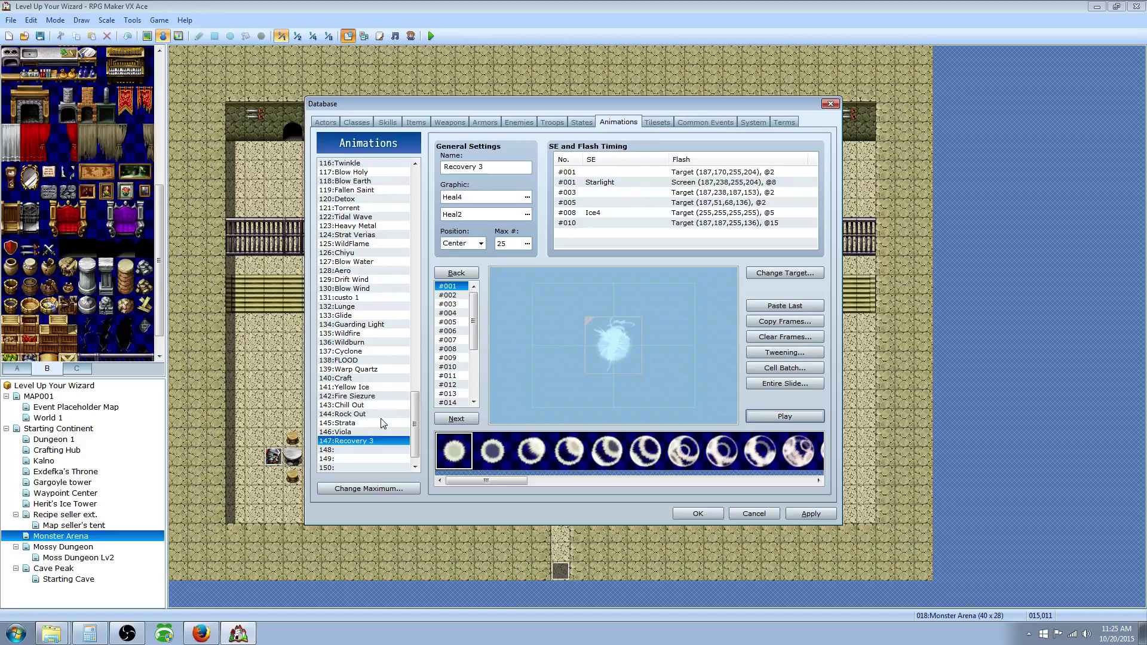
# - Select and delete the old name 'Recovery 3' from animation 147's Name field
pyautogui.rightClick(348, 445)
pyautogui.click(515, 167)
pyautogui.press('BackSpace')
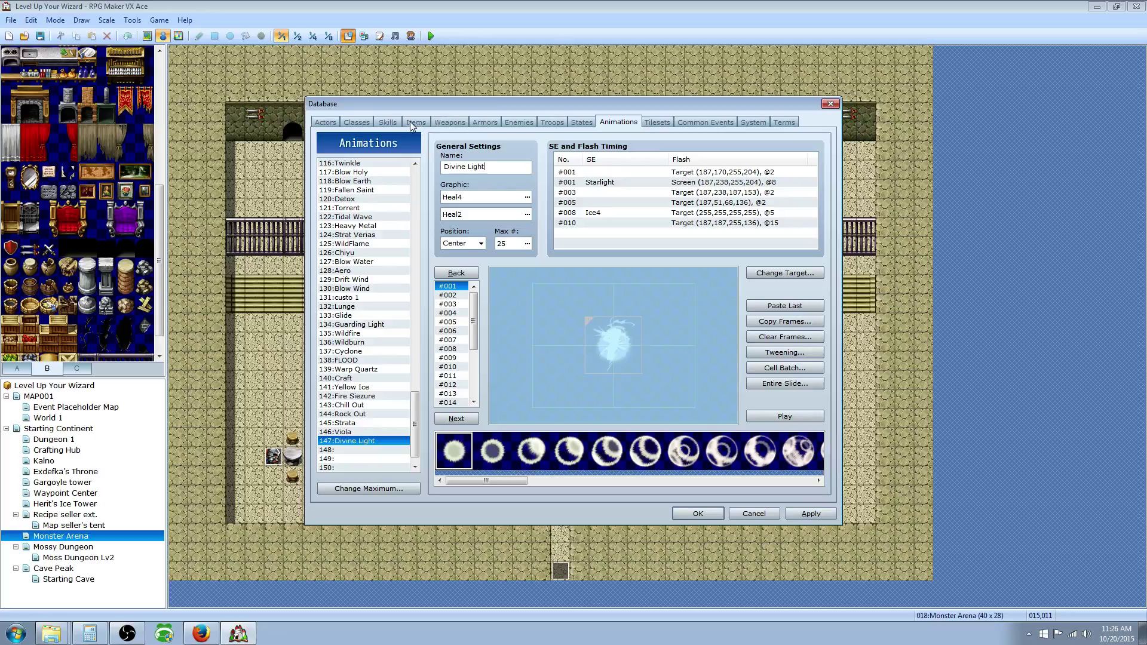
# - Set the Divine Light skill's animation to 147:Divine Light and its message to 'uses Divine Light!'
pyautogui.click(388, 122)
pyautogui.click(598, 343)
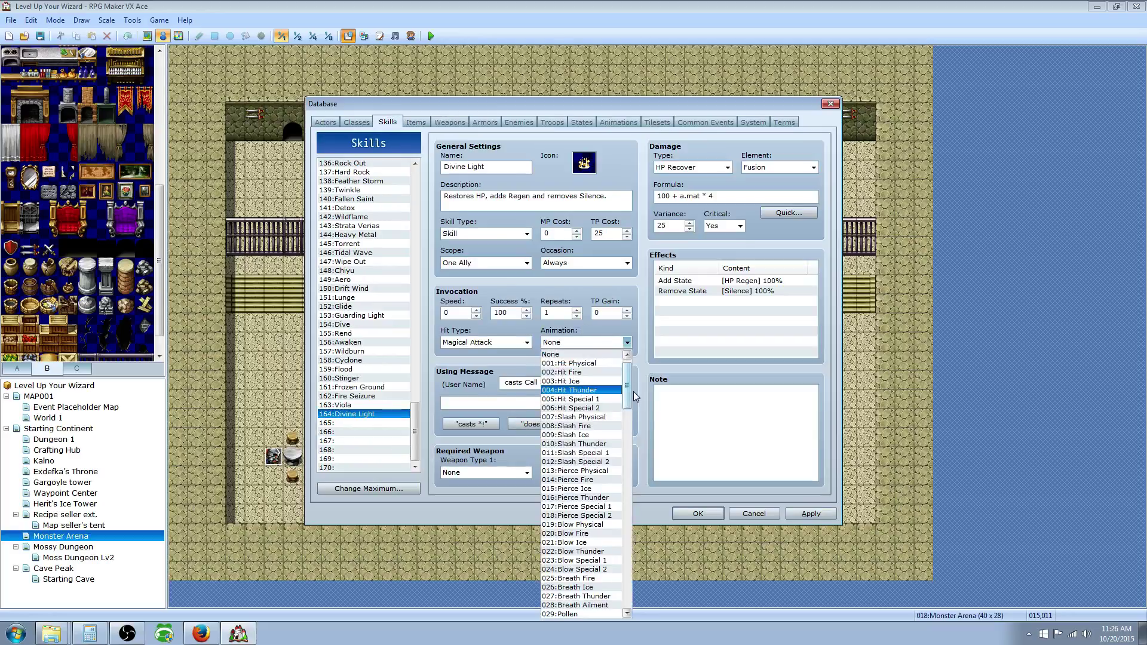
pyautogui.moveTo(627, 391); pyautogui.dragTo(627, 597)
pyautogui.click(588, 570)
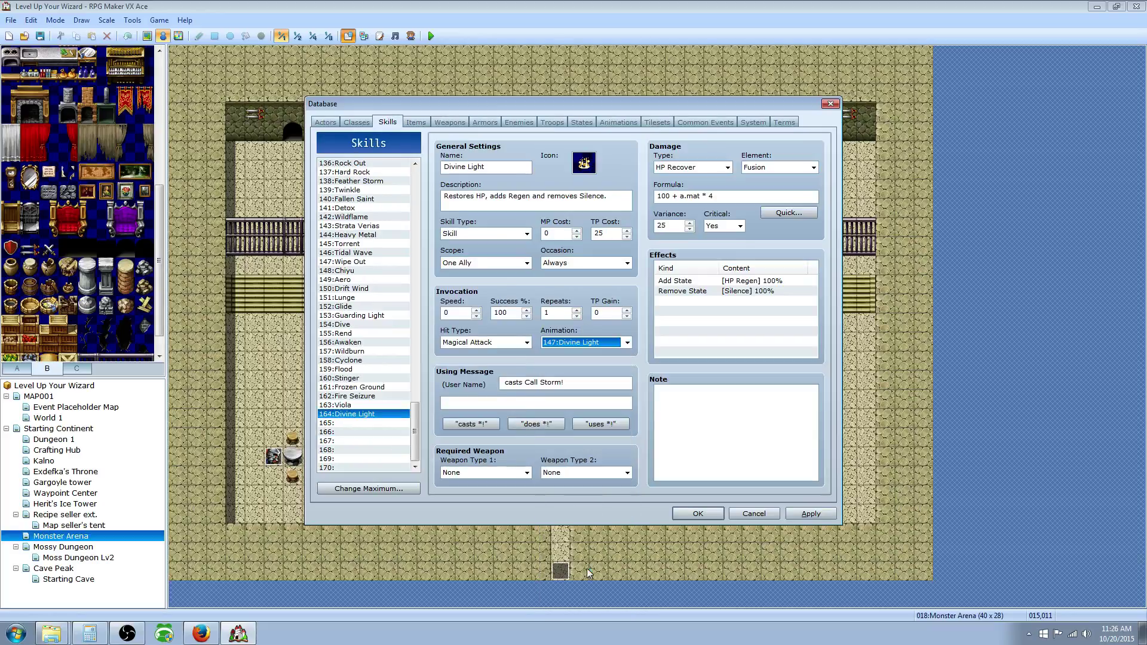
pyautogui.click(470, 424)
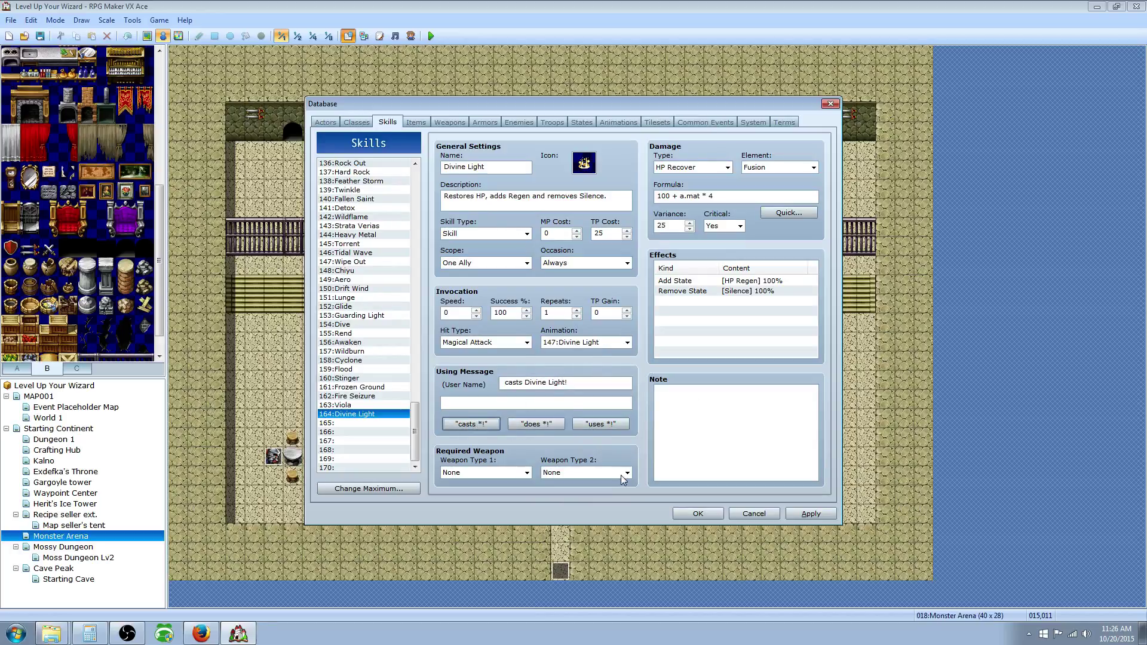
pyautogui.click(602, 425)
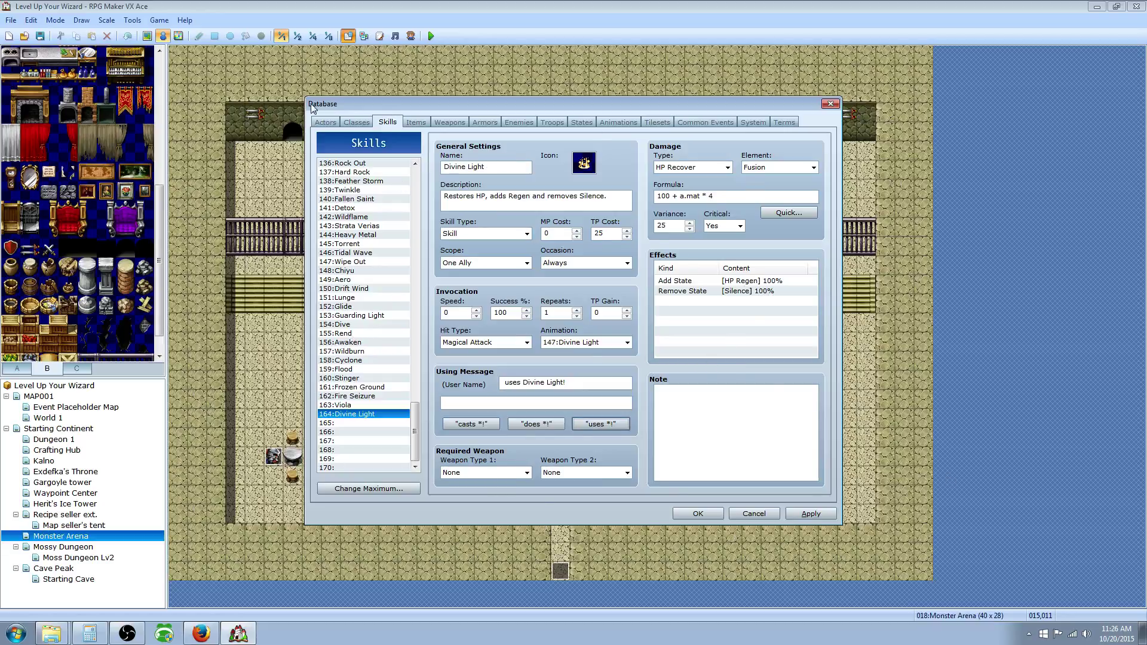
# - Open the 014:Spirit Dancer class in the Classes database
pyautogui.click(357, 123)
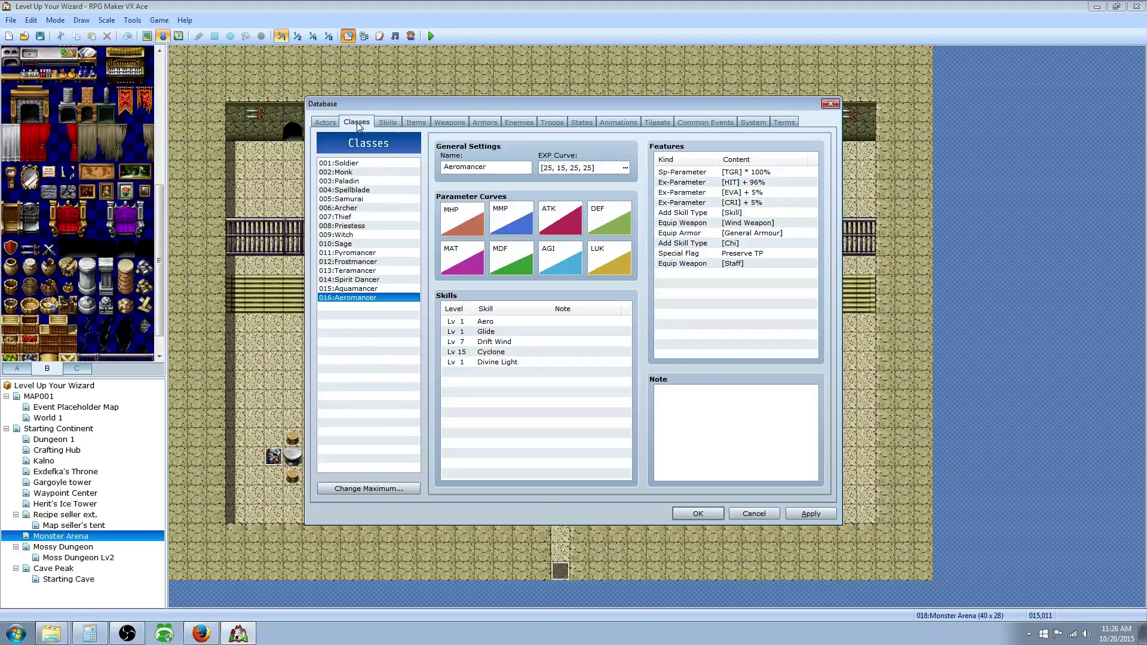
pyautogui.click(377, 271)
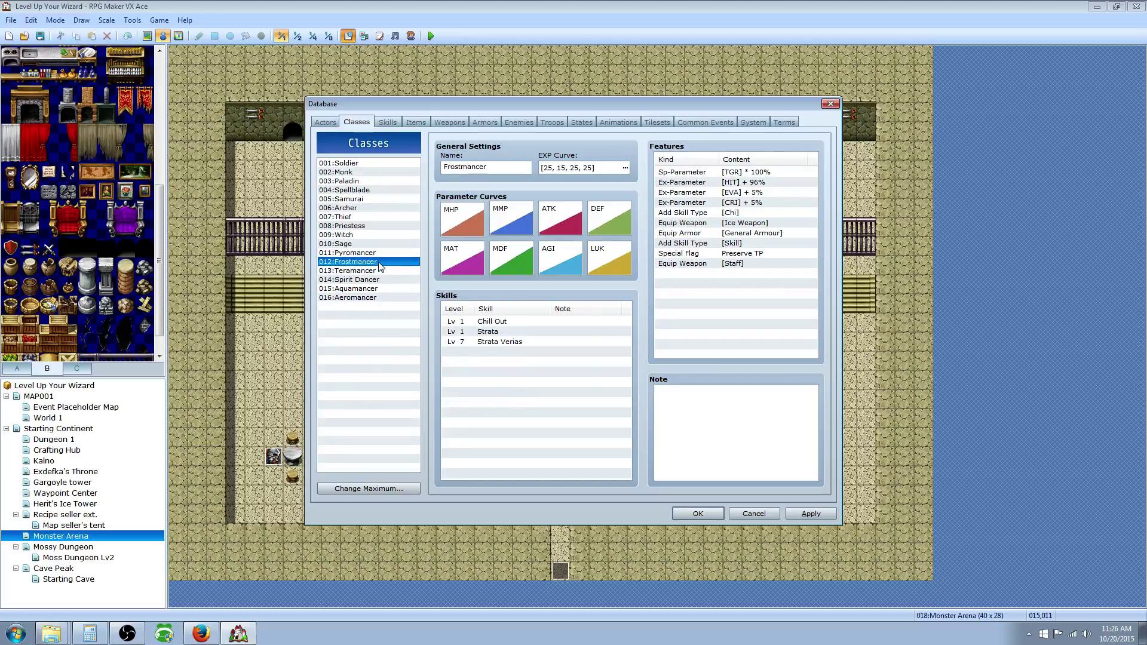
pyautogui.click(377, 280)
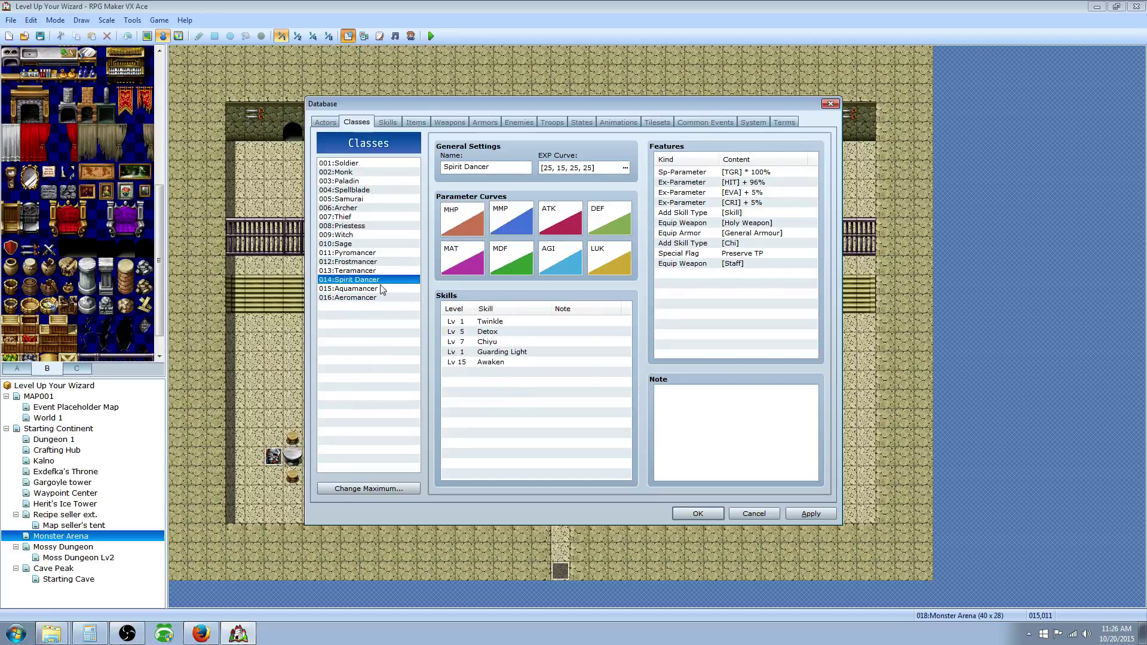
# - Add 164:Divine Light as a level 1 learned skill and apply the changes
pyautogui.rightClick(487, 371)
pyautogui.click(487, 321)
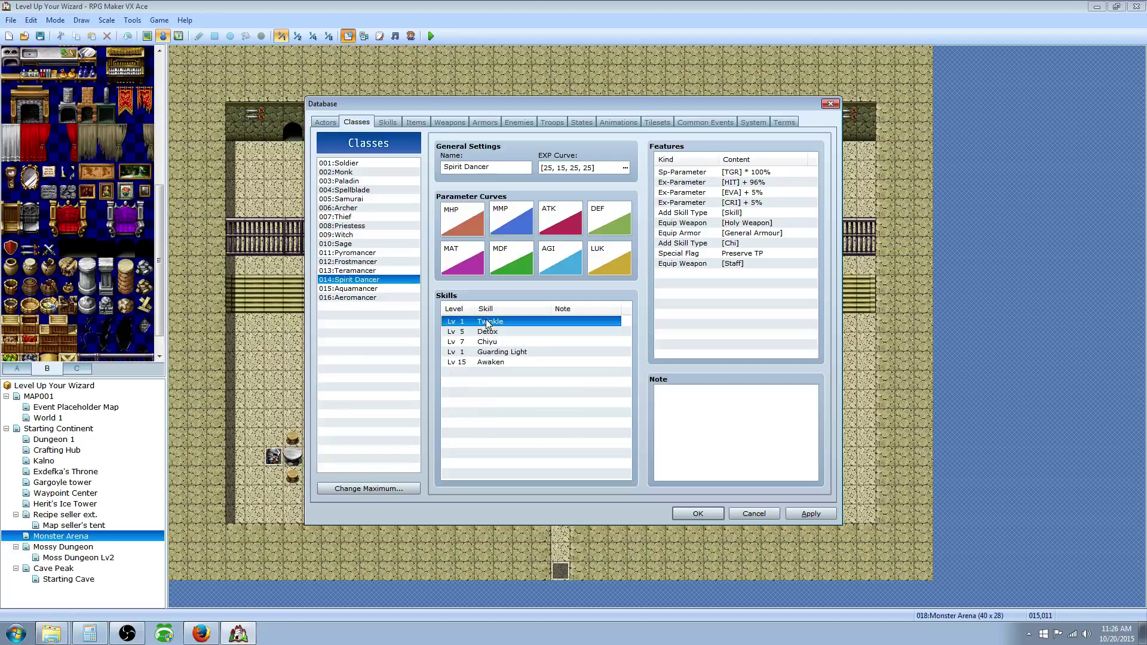
pyautogui.moveTo(484, 335); pyautogui.dragTo(480, 382)
pyautogui.rightClick(479, 381)
pyautogui.click(510, 381)
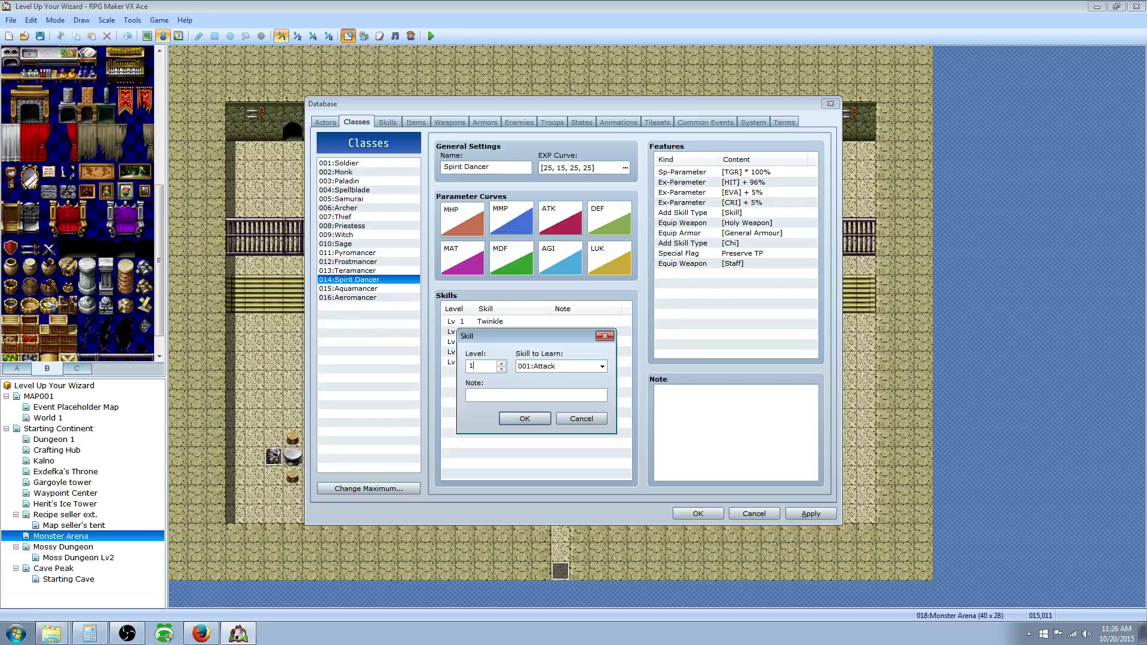
pyautogui.click(602, 366)
pyautogui.scroll(-20, 578, 603)
pyautogui.click(569, 583)
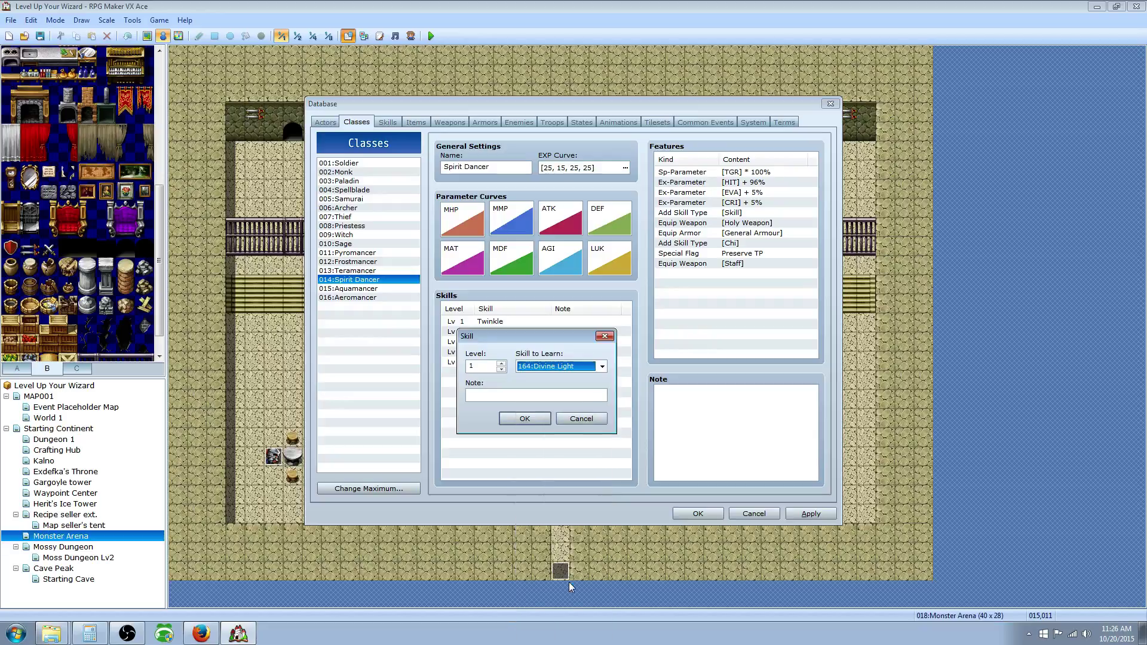
pyautogui.click(528, 419)
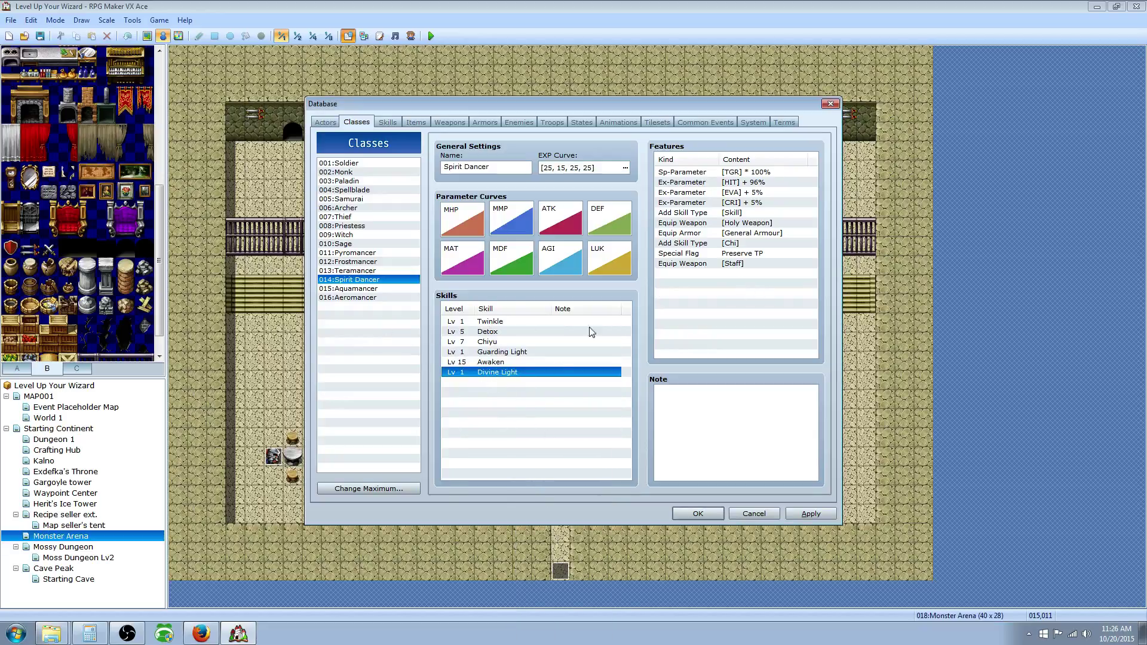
pyautogui.click(811, 514)
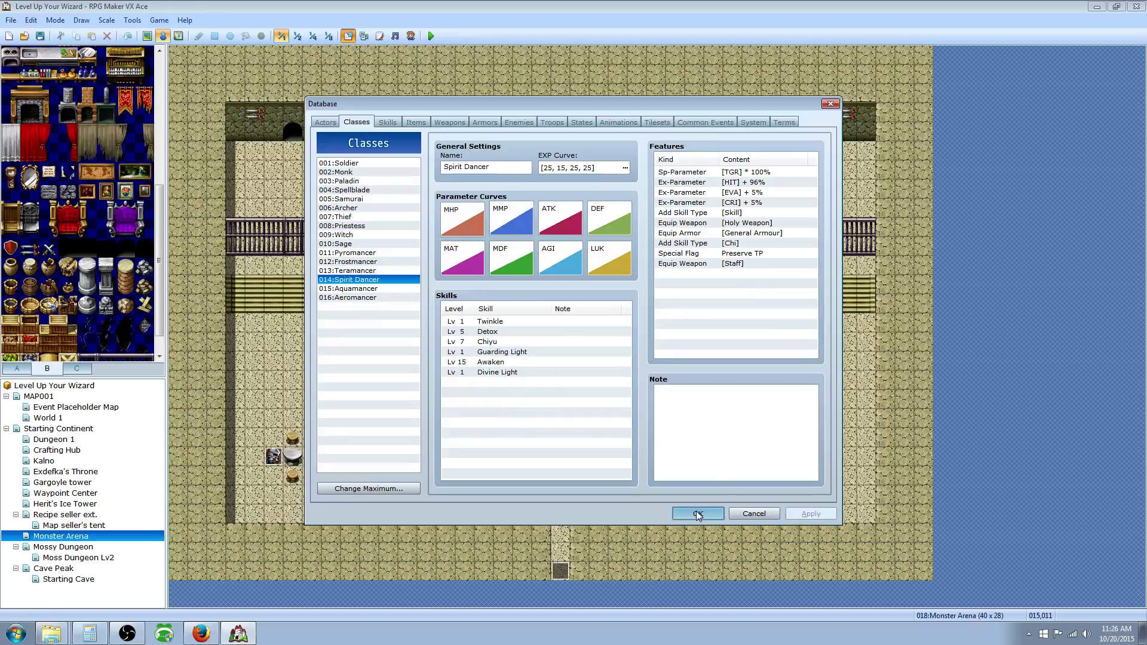
pyautogui.click(519, 122)
# - Battle-test the Slime*2 troop with the Spirit Dancer in the party
pyautogui.click(552, 123)
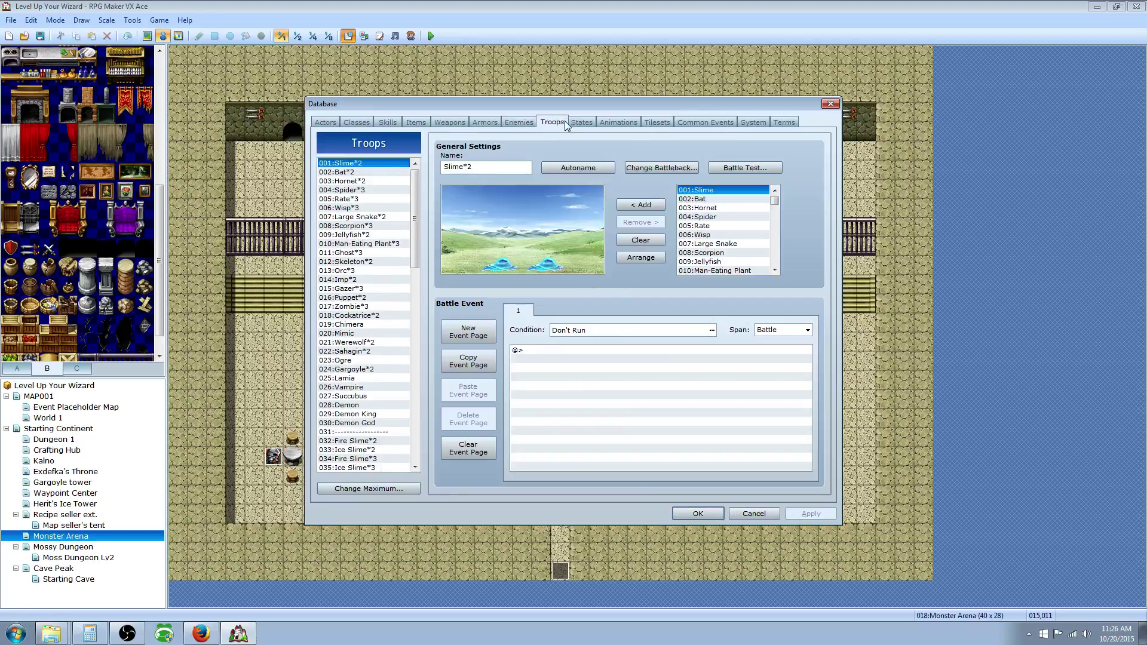
pyautogui.click(619, 122)
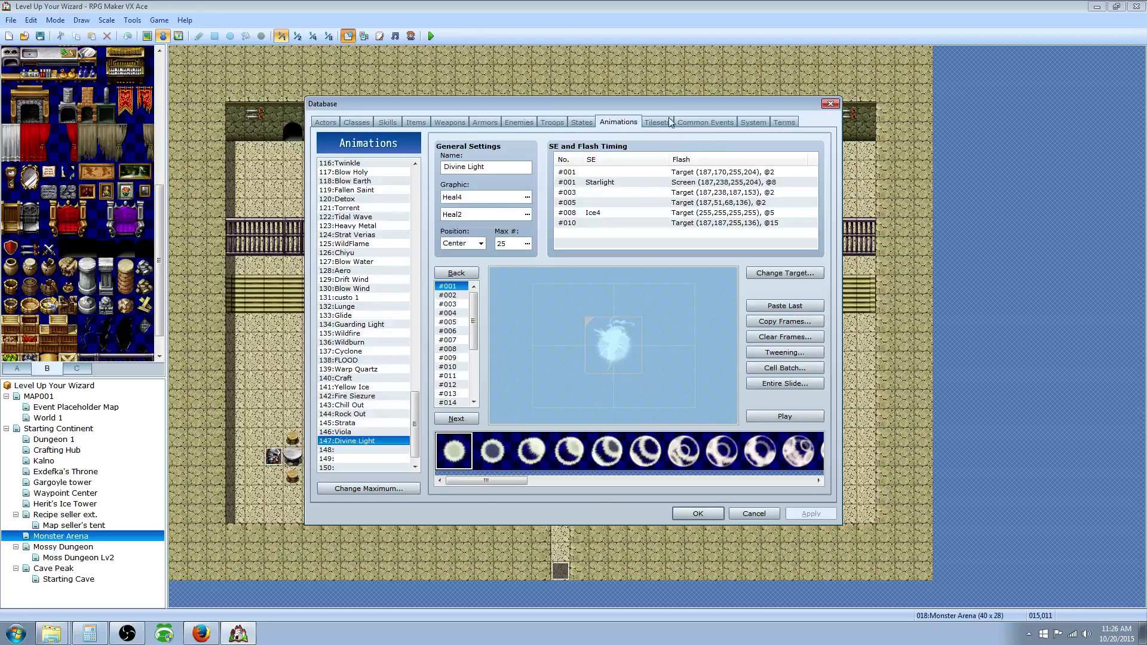
pyautogui.click(552, 122)
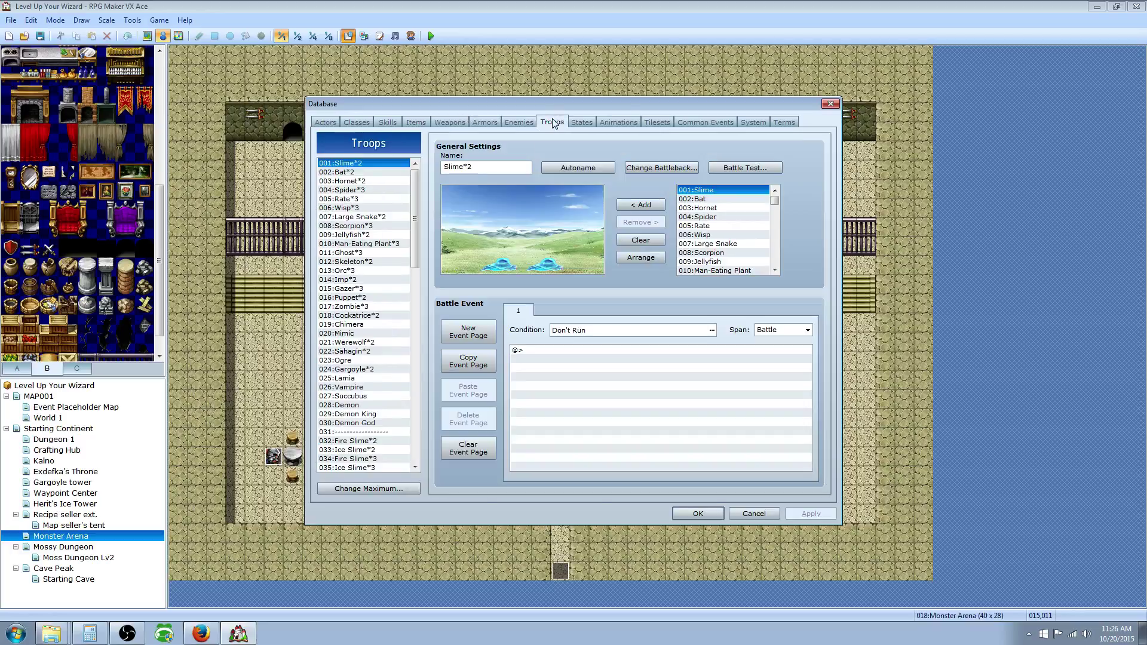
pyautogui.click(756, 169)
pyautogui.click(489, 238)
pyautogui.click(516, 239)
pyautogui.click(497, 238)
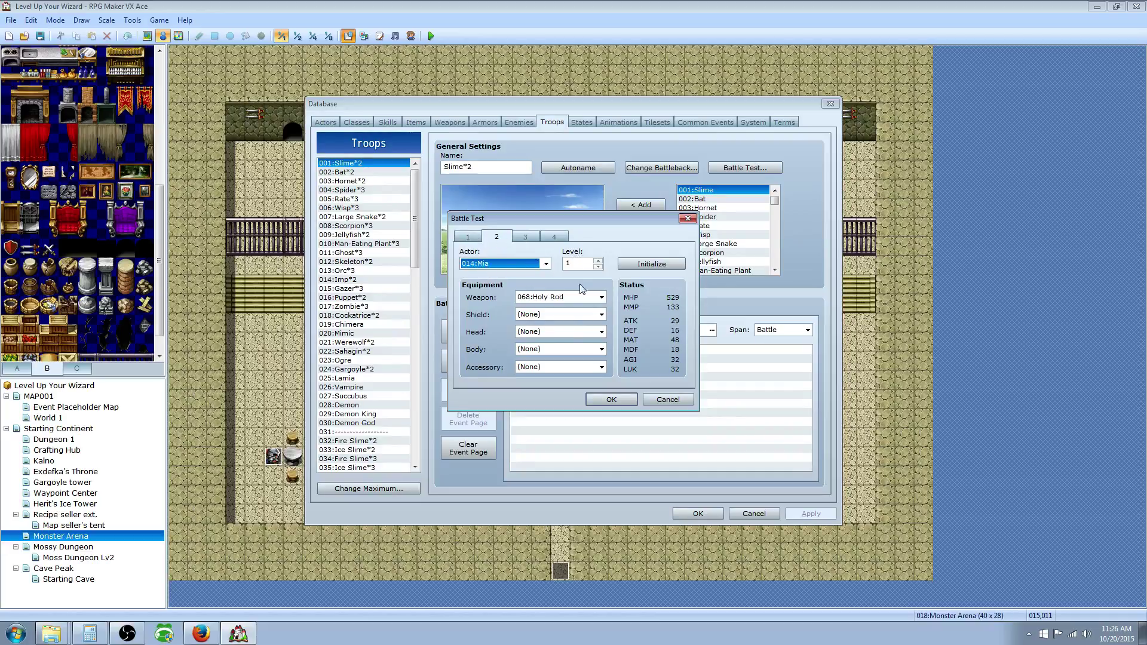
pyautogui.click(611, 400)
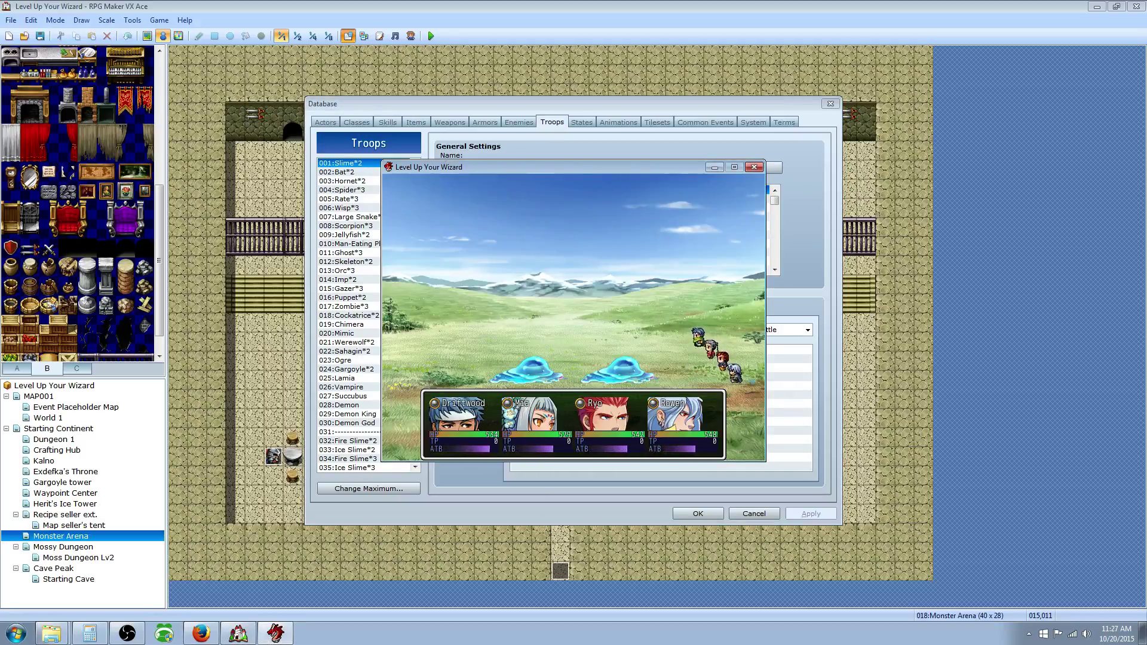
# - In battle, open the Spirit Dancer's skill list to check Divine Light
pyautogui.press('Return')
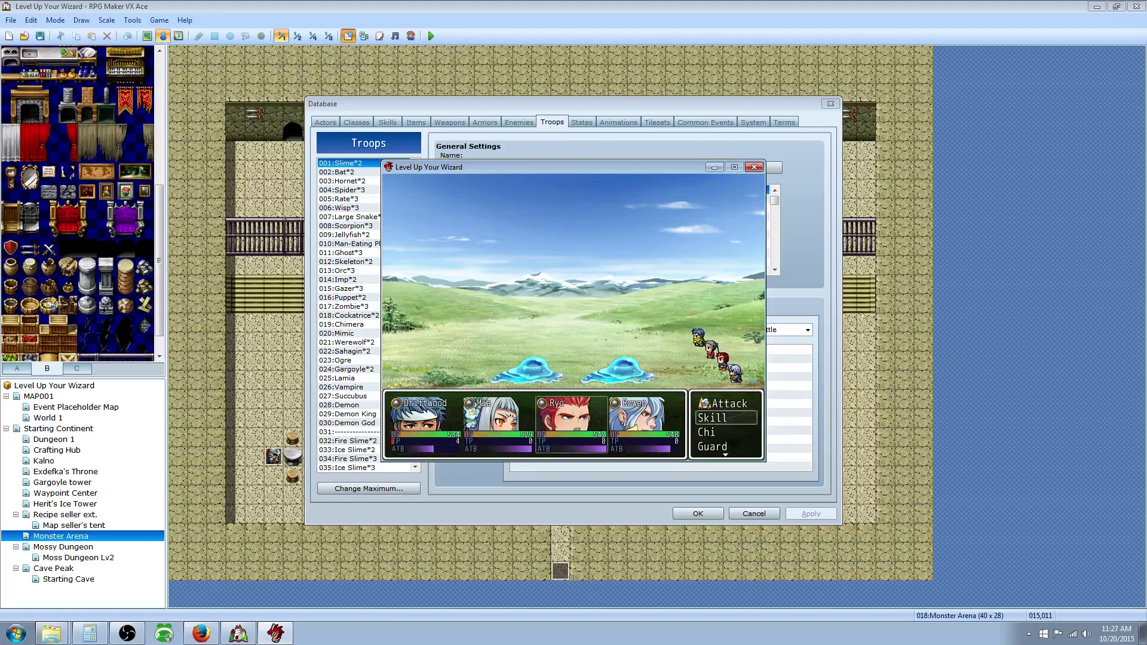
pyautogui.press('Return')
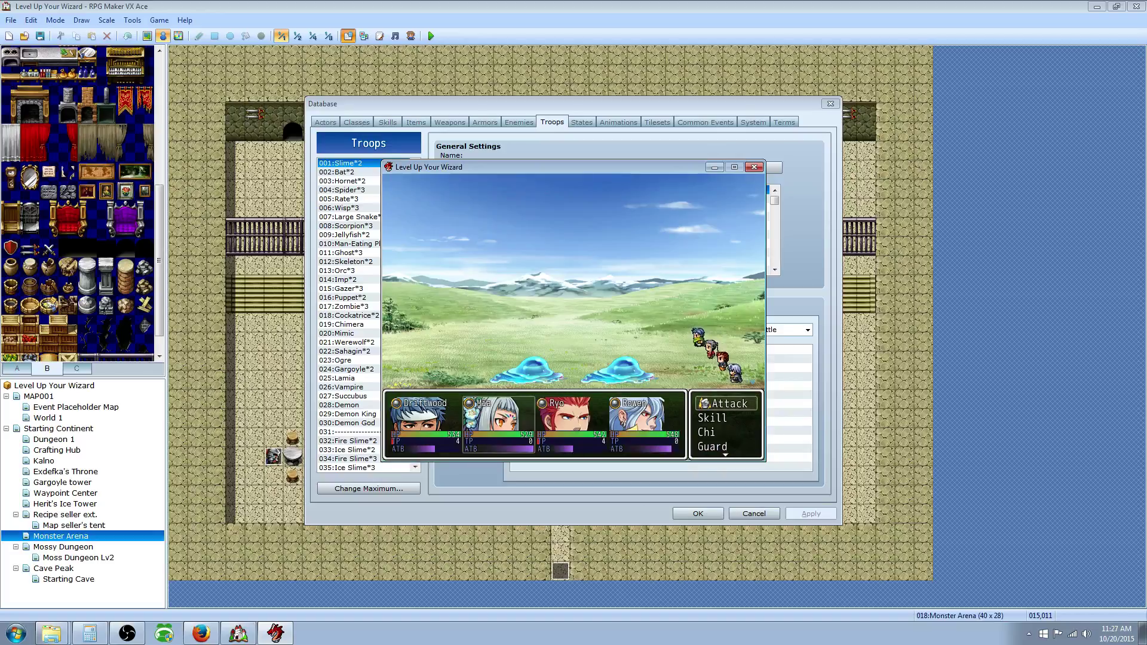
pyautogui.press('Down')
pyautogui.press('Return')
pyautogui.press('Right')
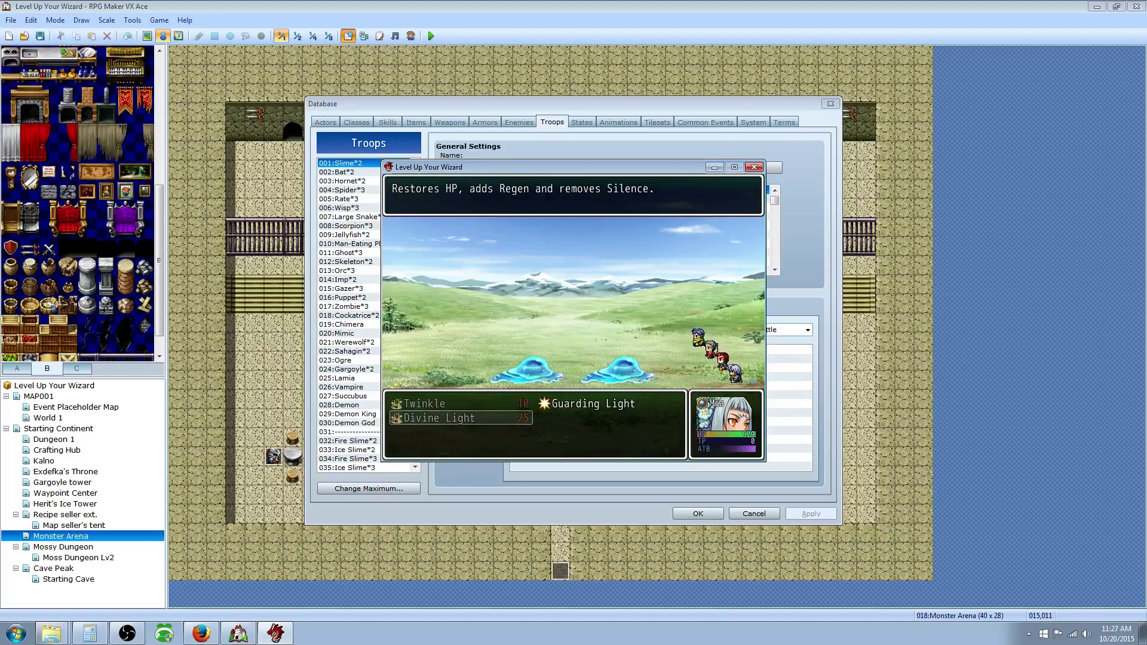
pyautogui.press('Escape')
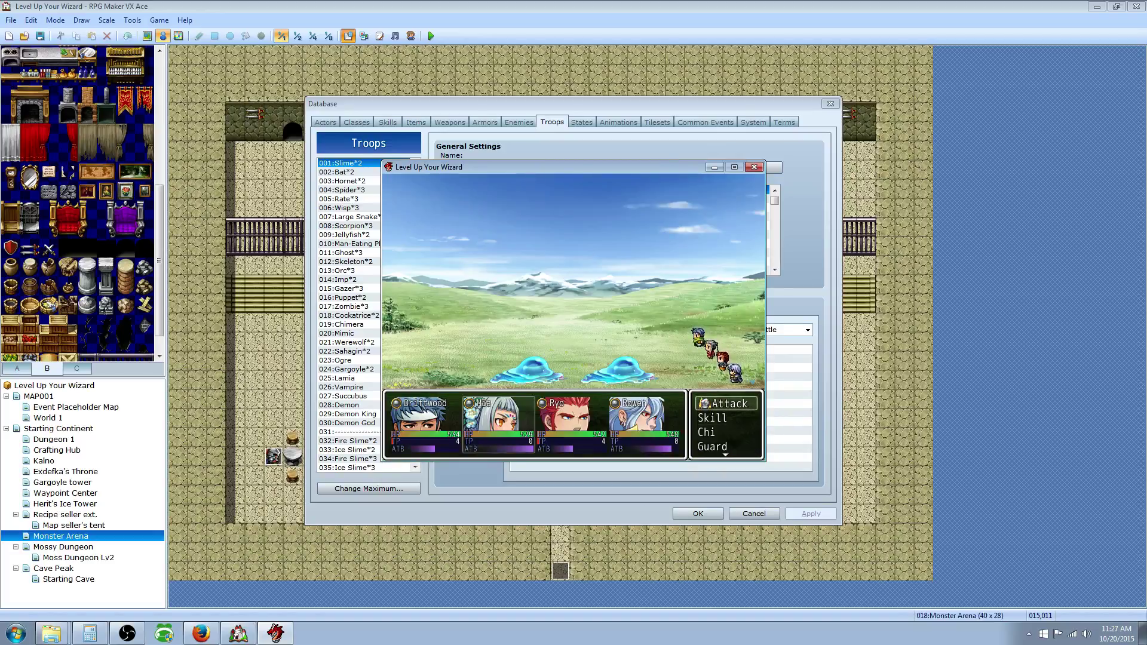
pyautogui.press('Down')
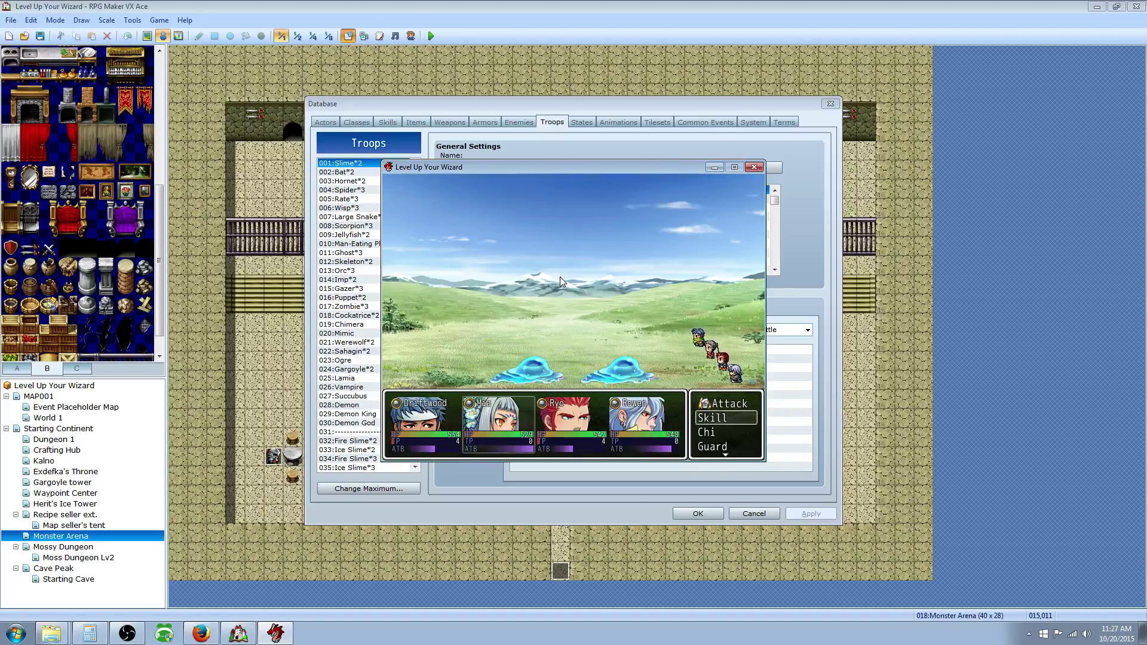
# - Close the test window, set Divine Light's TP cost to 0, and apply it
pyautogui.click(755, 167)
pyautogui.click(388, 122)
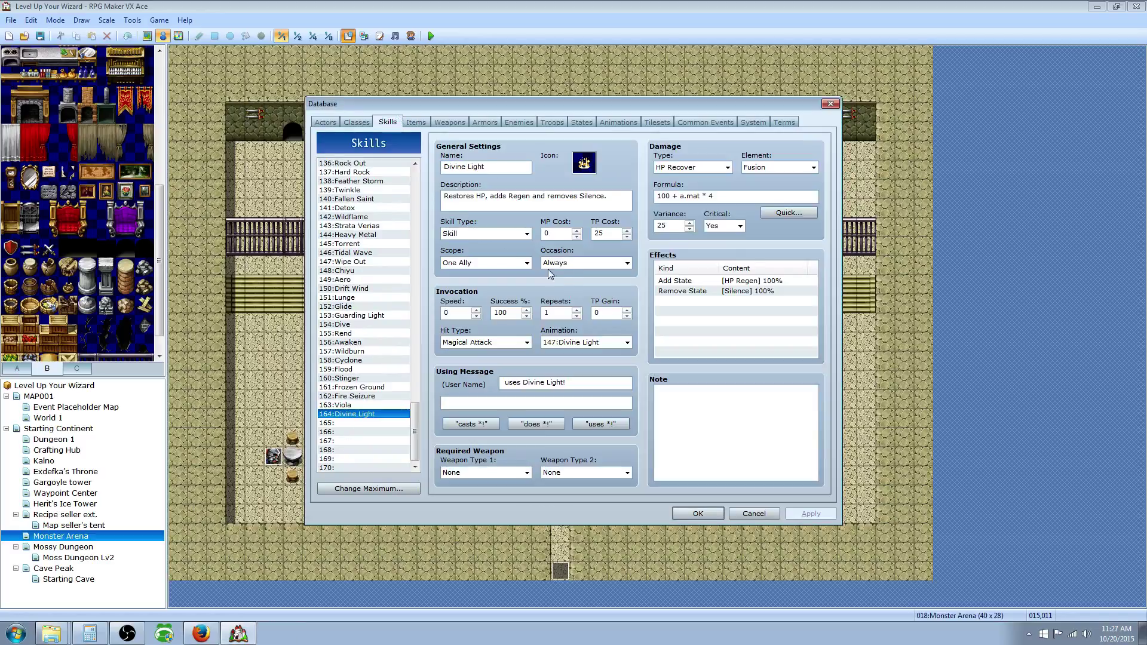
pyautogui.doubleClick(611, 234)
pyautogui.write('0')
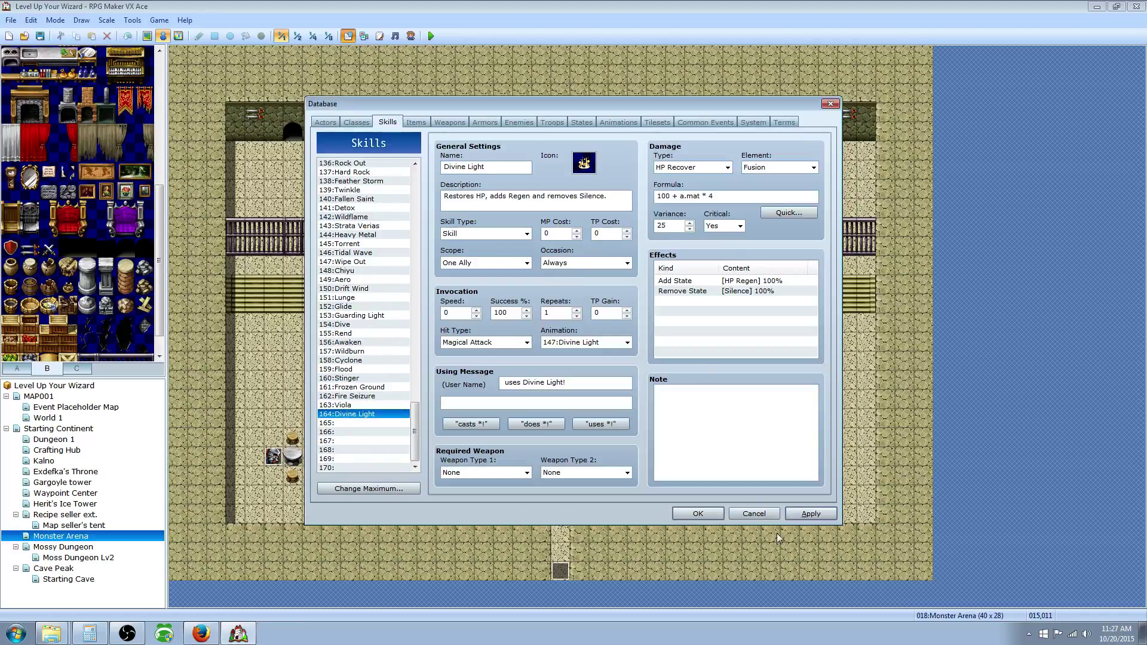
pyautogui.click(811, 515)
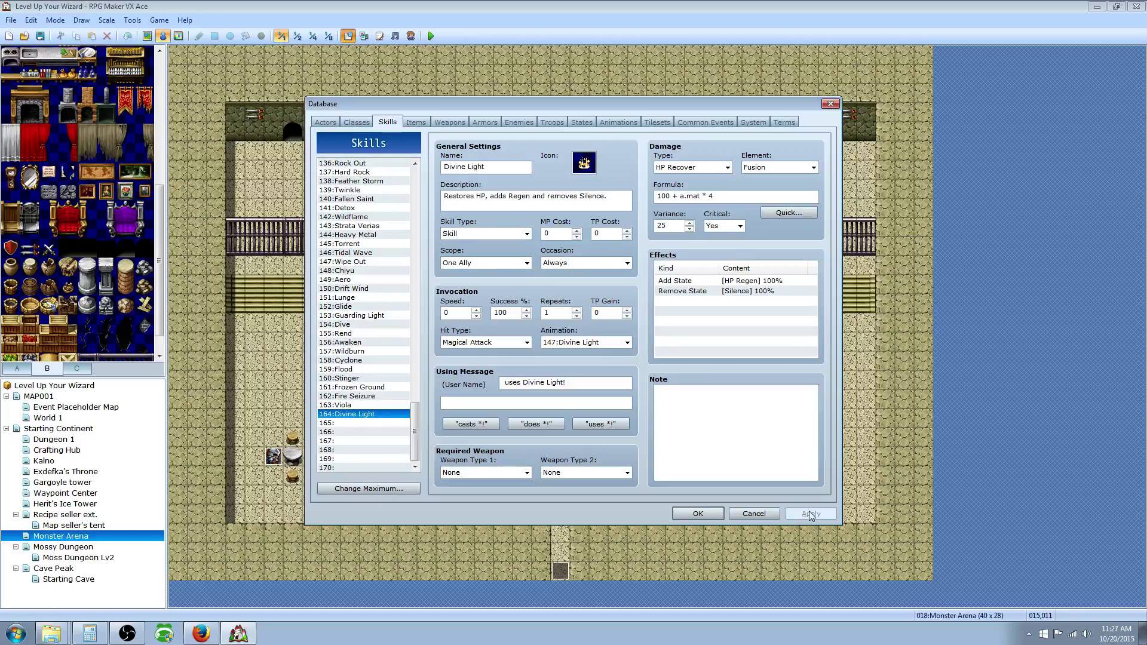
# - Review the Divine Light animation, then start a battle test against the Slime*2 troop
pyautogui.click(581, 122)
pyautogui.click(605, 123)
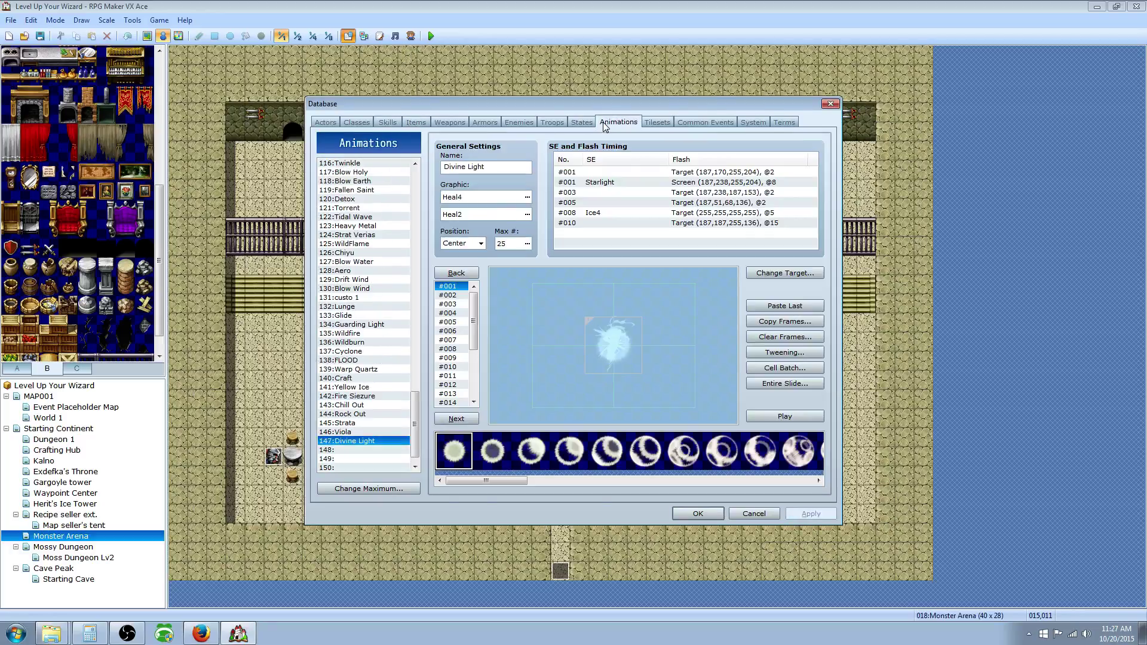
pyautogui.click(552, 122)
pyautogui.click(757, 168)
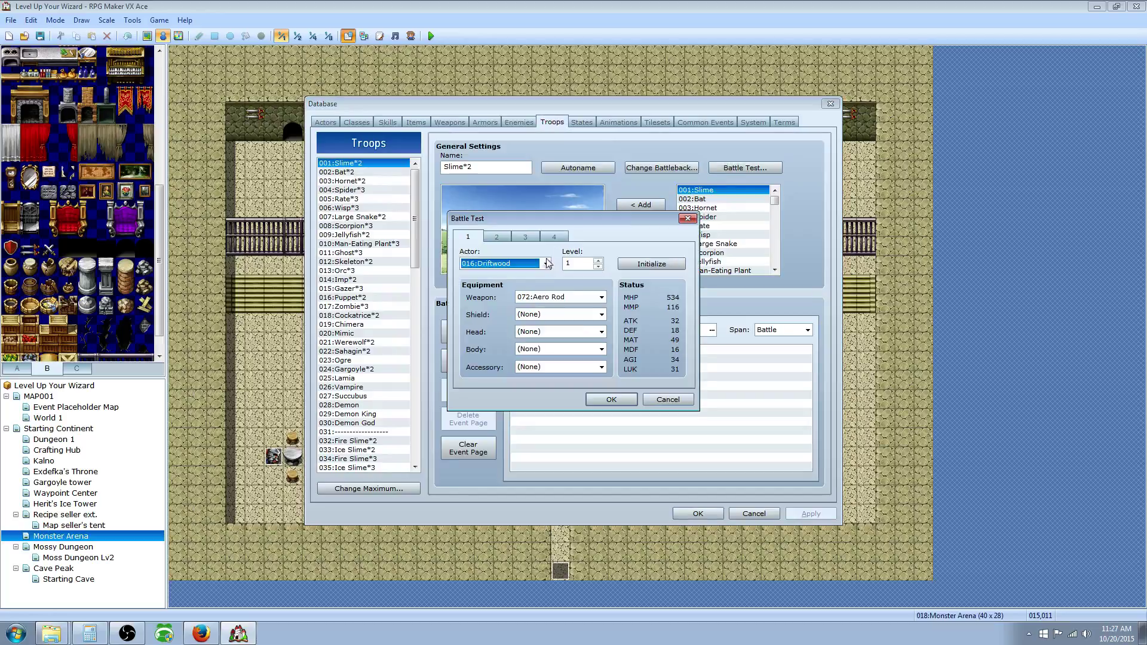
pyautogui.click(613, 398)
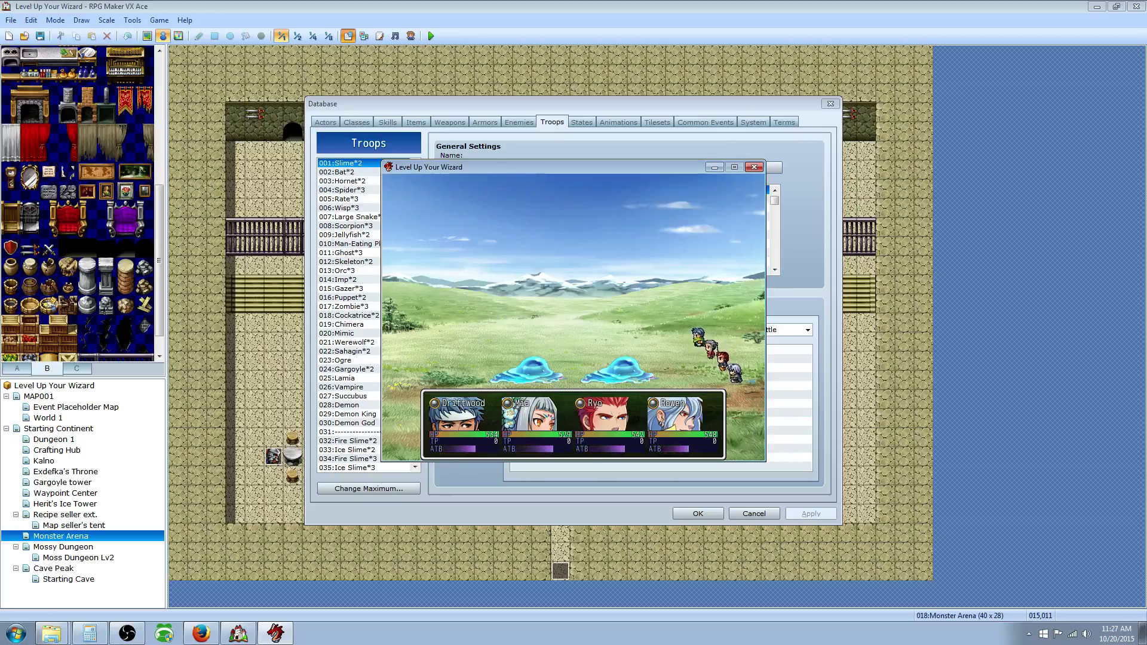
# - In battle, cast Divine Light on a party member, then close the test game
pyautogui.press('Down')
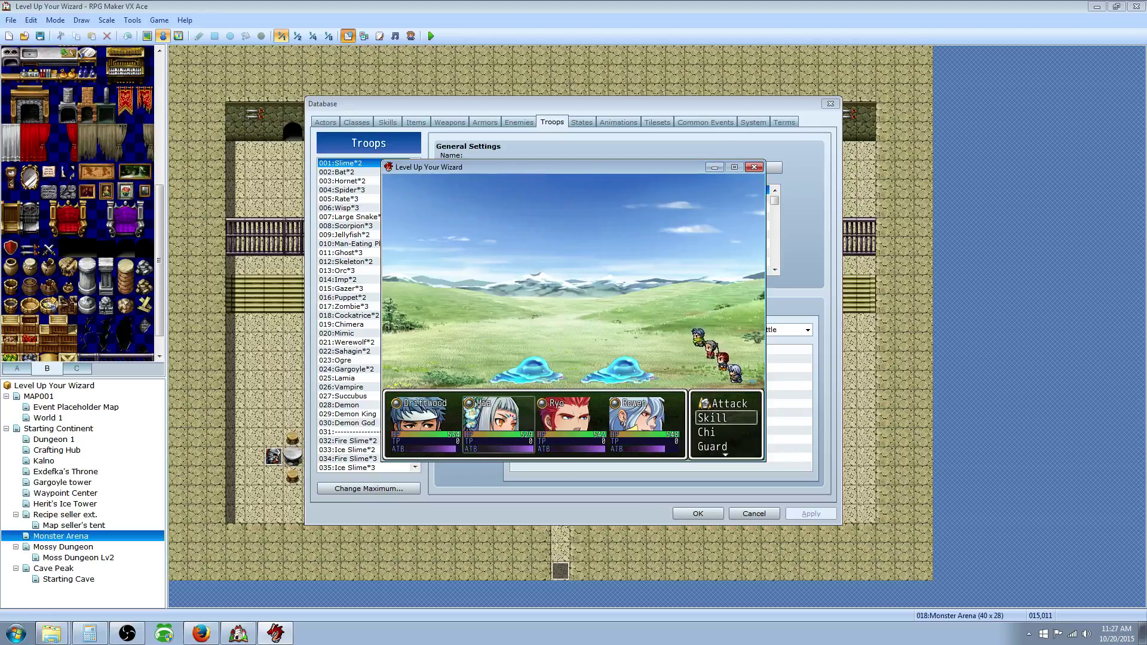
pyautogui.press('Return')
pyautogui.press('Down')
pyautogui.press('Return')
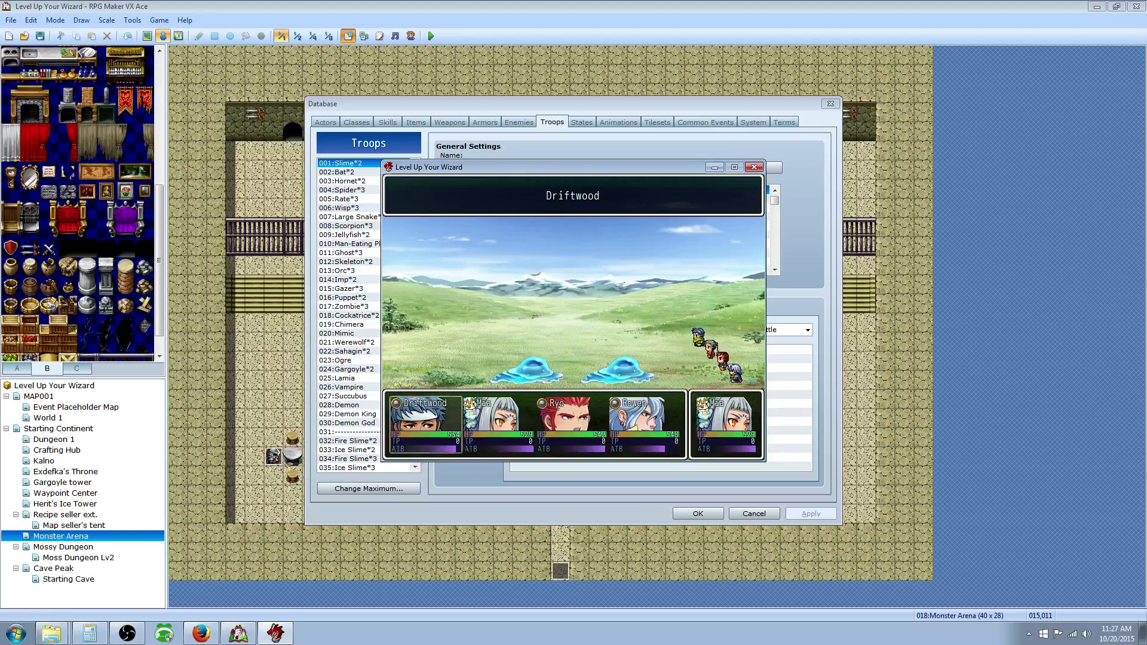
pyautogui.press('Right')
pyautogui.press('Right')
pyautogui.press('Right')
pyautogui.press('Left')
pyautogui.press('Left')
pyautogui.press('Left')
pyautogui.press('Right')
pyautogui.press('Right')
pyautogui.press('Right')
pyautogui.press('Left')
pyautogui.press('Left')
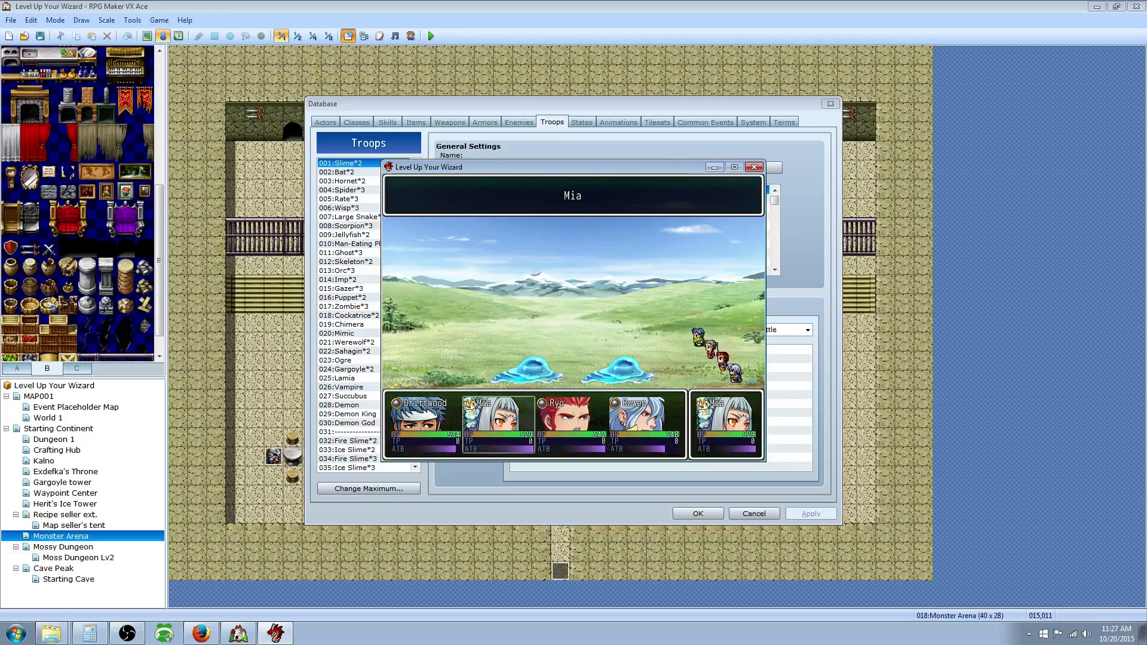
pyautogui.press('Return')
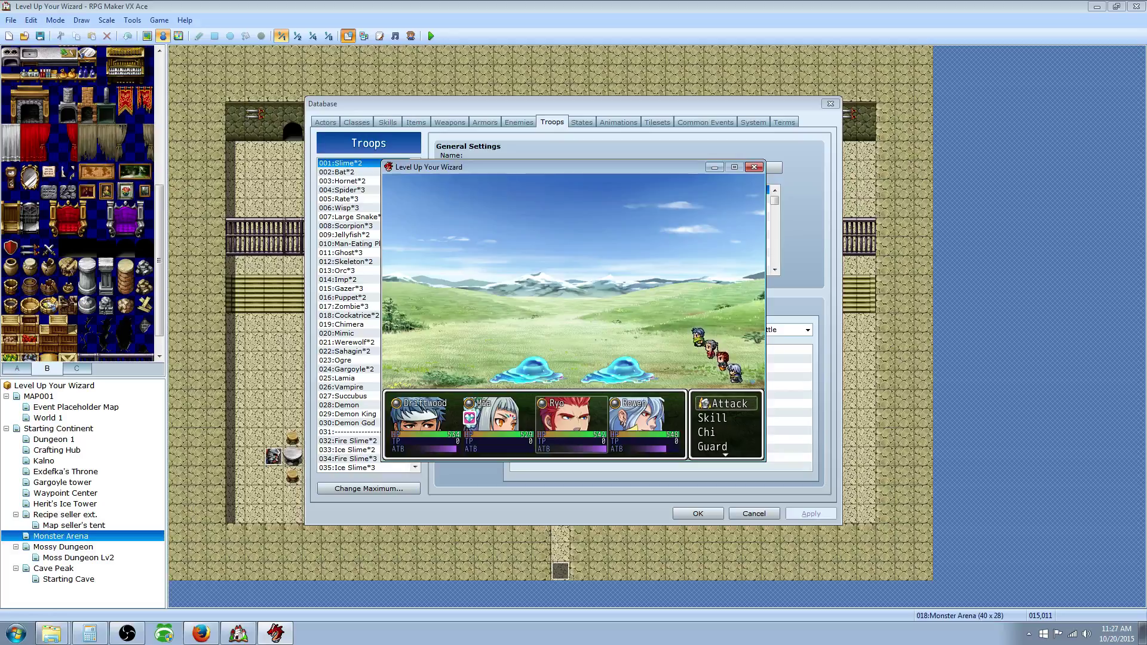
pyautogui.press('Down')
pyautogui.press('Down')
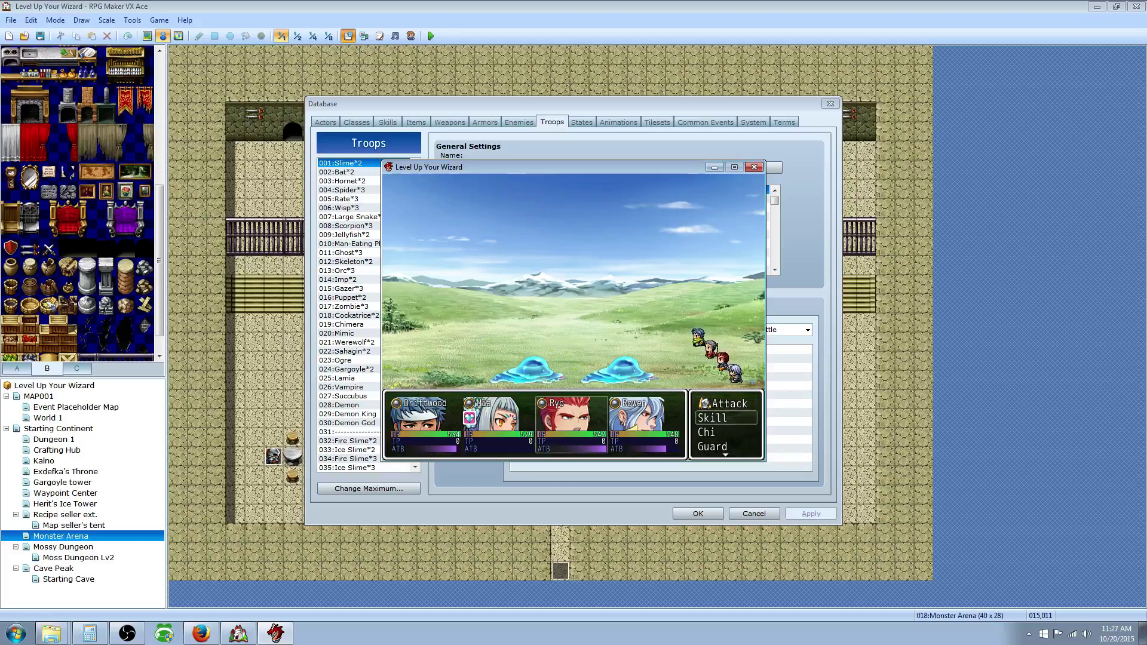
pyautogui.click(755, 166)
# - Check Spirit Dancer's learned skills, then set Divine Light's TP cost to 20 and apply
pyautogui.click(371, 123)
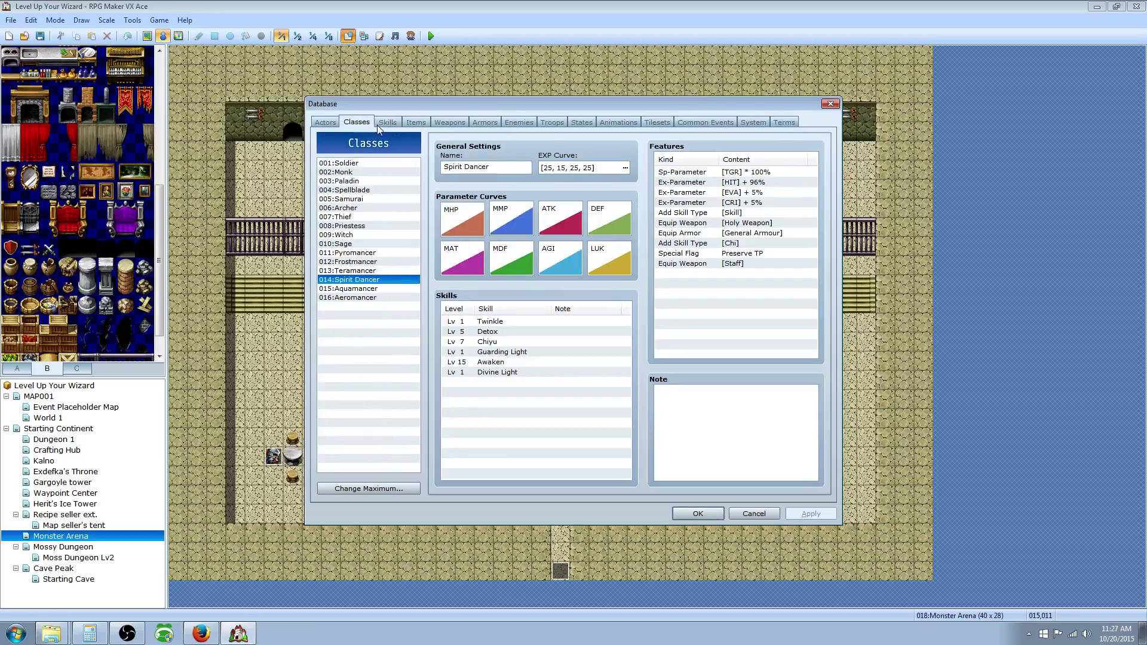
pyautogui.click(548, 122)
pyautogui.click(388, 122)
pyautogui.doubleClick(610, 234)
pyautogui.write('20')
pyautogui.click(814, 515)
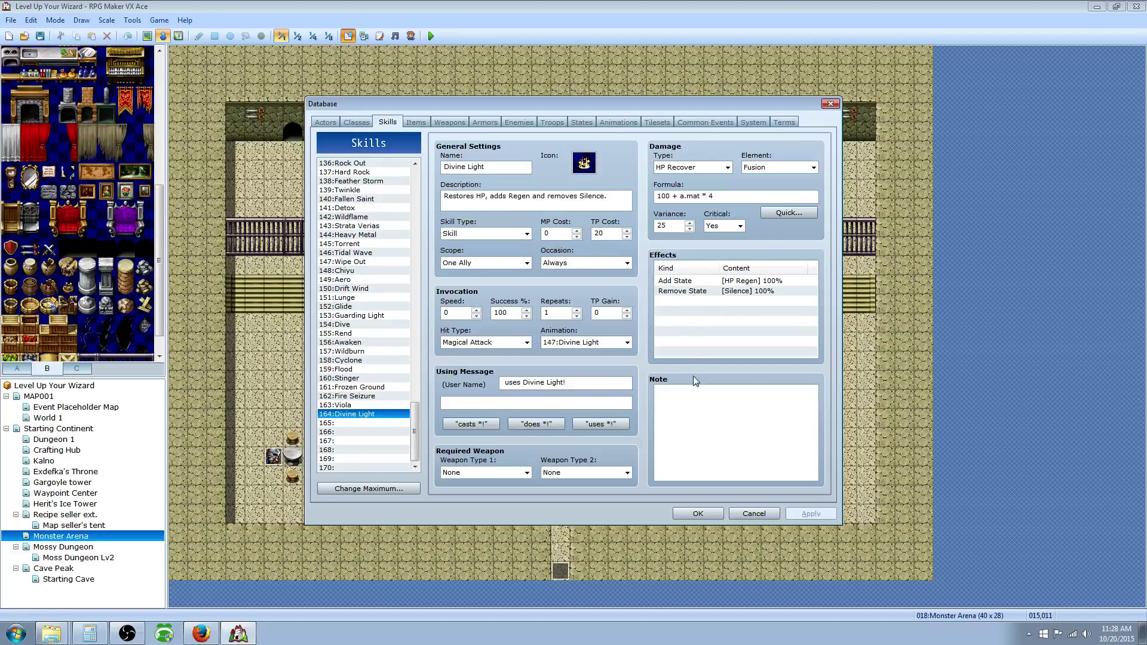
pyautogui.click(694, 309)
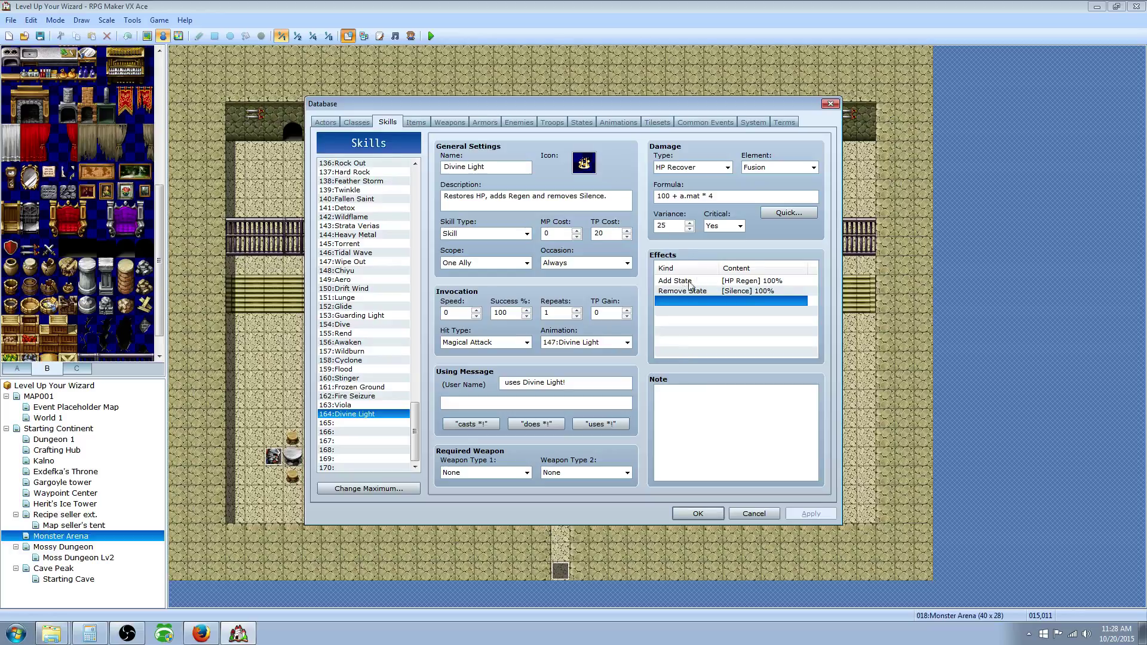
# - Give empty state slot 037 the open-book icon
pyautogui.click(628, 122)
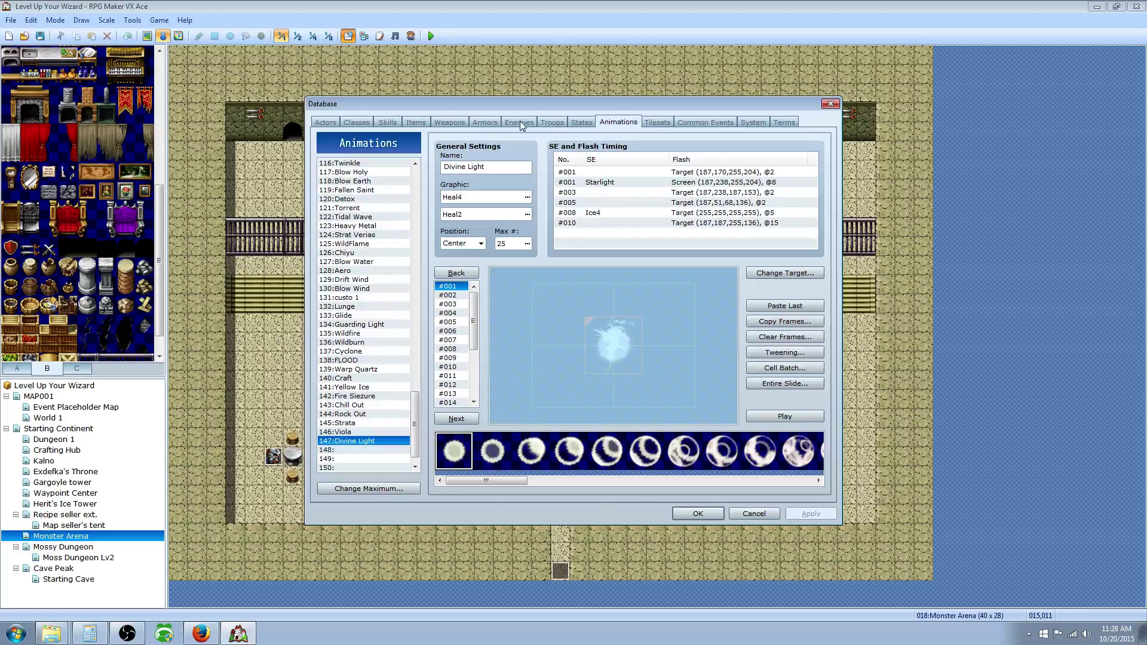
pyautogui.click(581, 122)
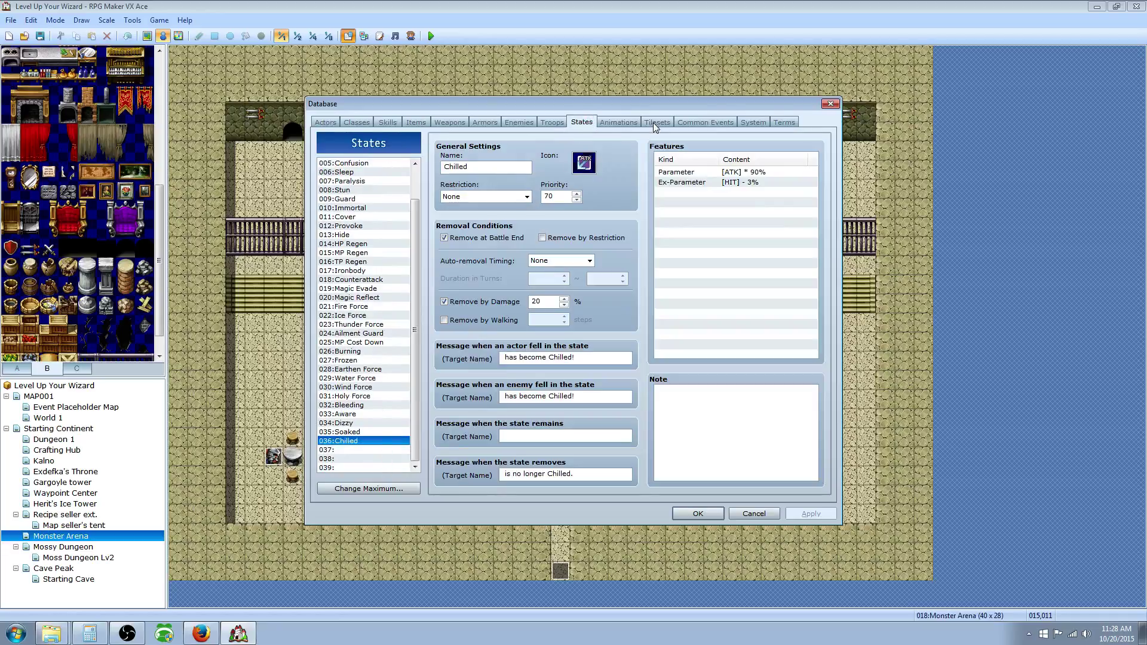
pyautogui.click(369, 452)
pyautogui.doubleClick(593, 160)
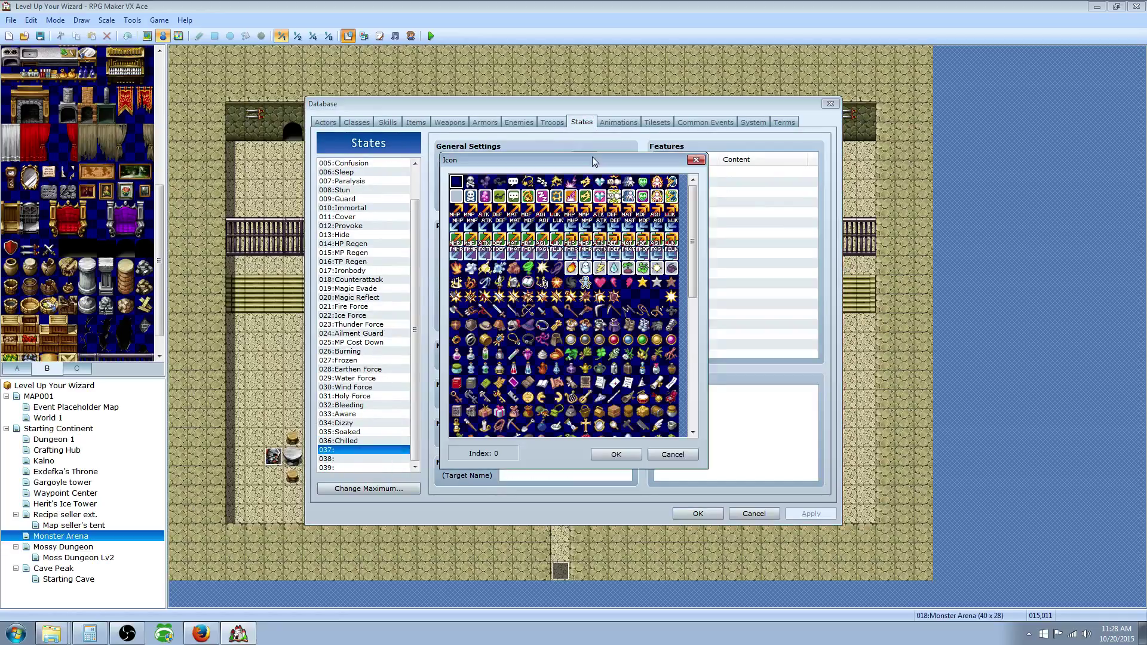
pyautogui.doubleClick(530, 284)
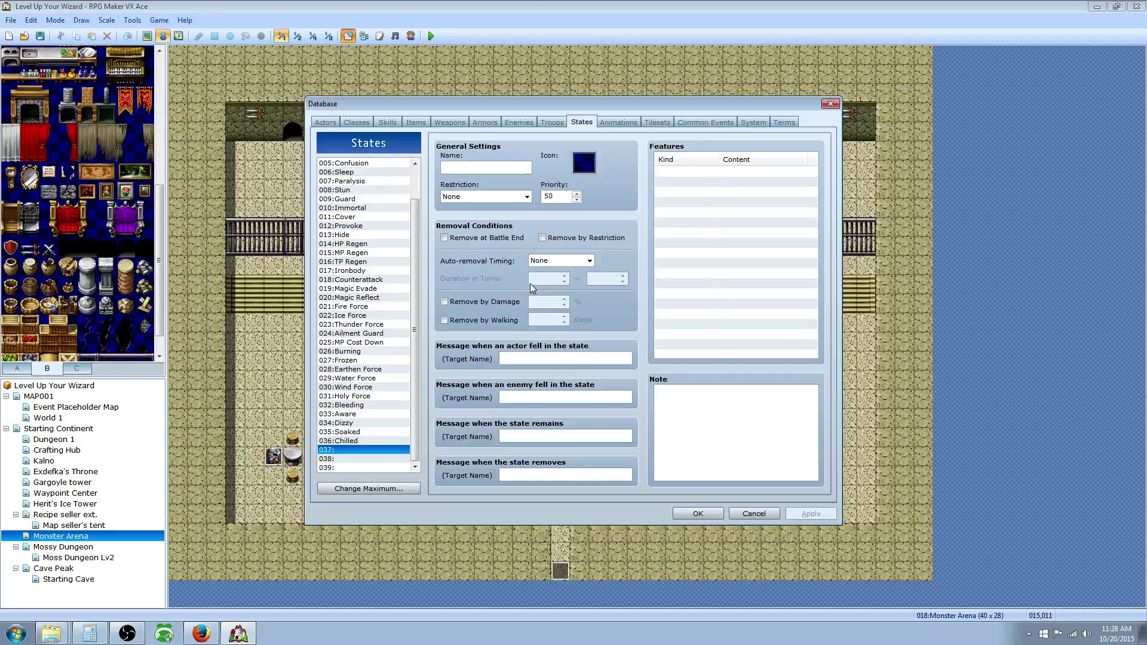
# - Browse Ex-Parameter features for the state, cancel without adding, and show the 159:Flood skill
pyautogui.rightClick(681, 173)
pyautogui.click(697, 179)
pyautogui.click(698, 242)
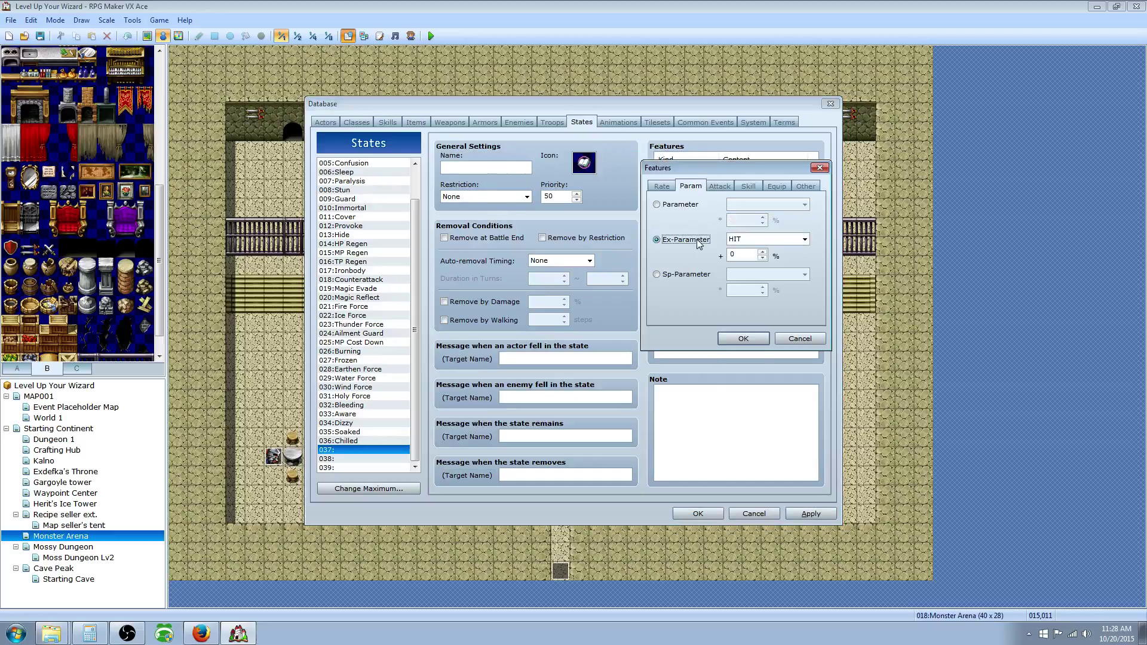
pyautogui.click(779, 242)
pyautogui.click(754, 241)
pyautogui.click(754, 242)
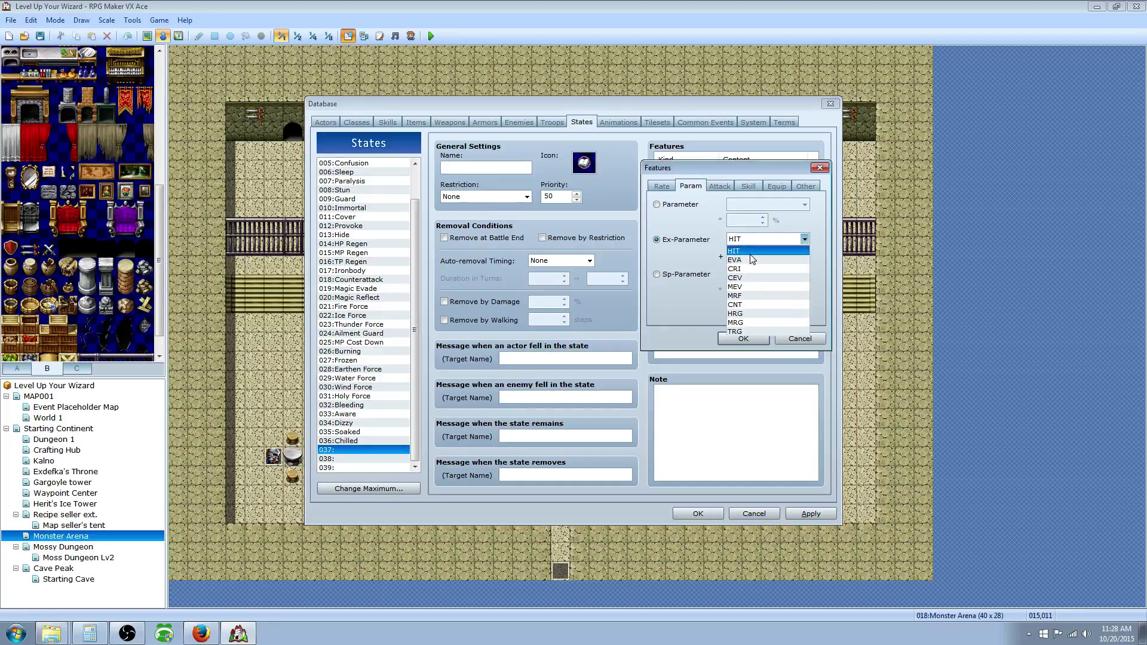
pyautogui.click(754, 242)
pyautogui.click(754, 242)
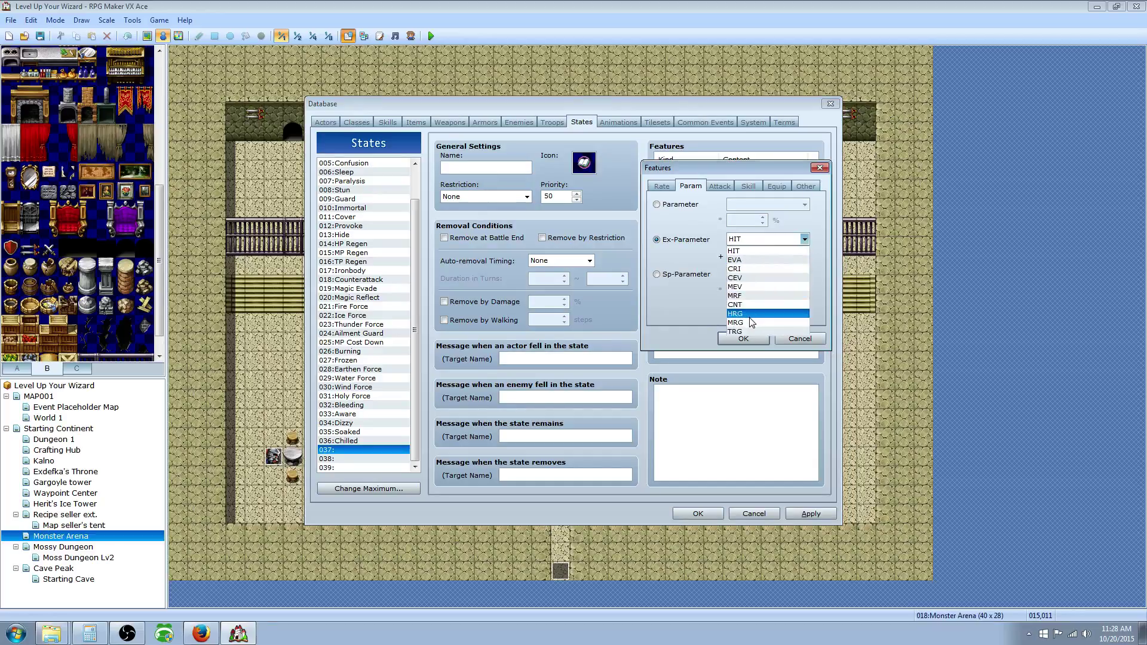
pyautogui.click(685, 240)
pyautogui.click(795, 339)
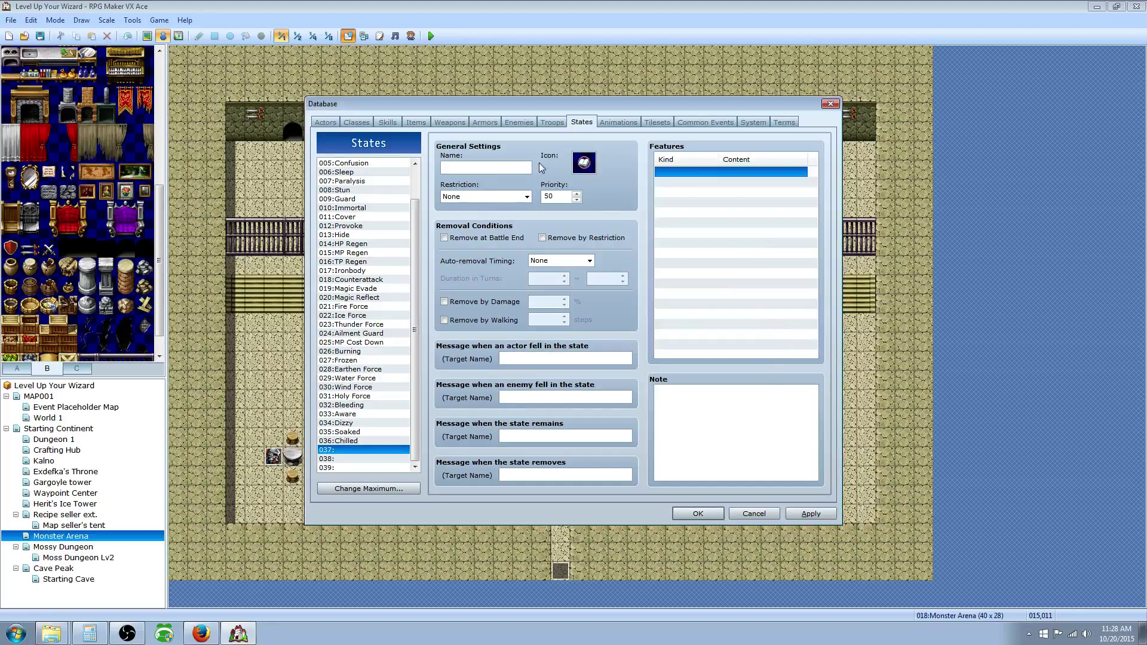
pyautogui.click(383, 123)
pyautogui.click(357, 370)
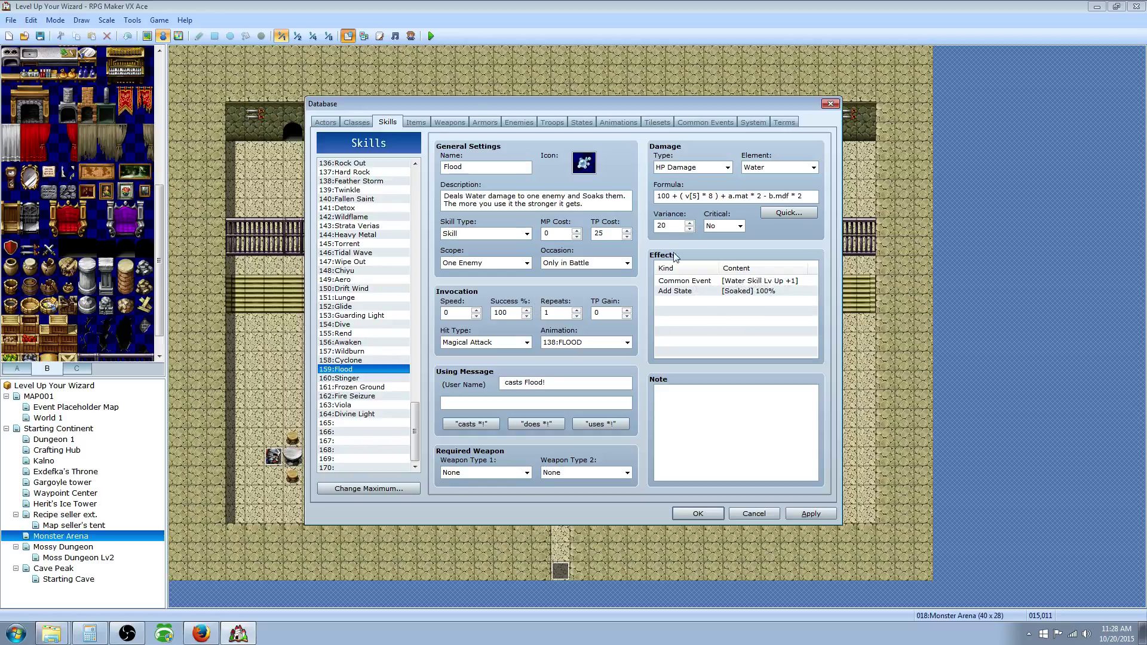
pyautogui.click(694, 195)
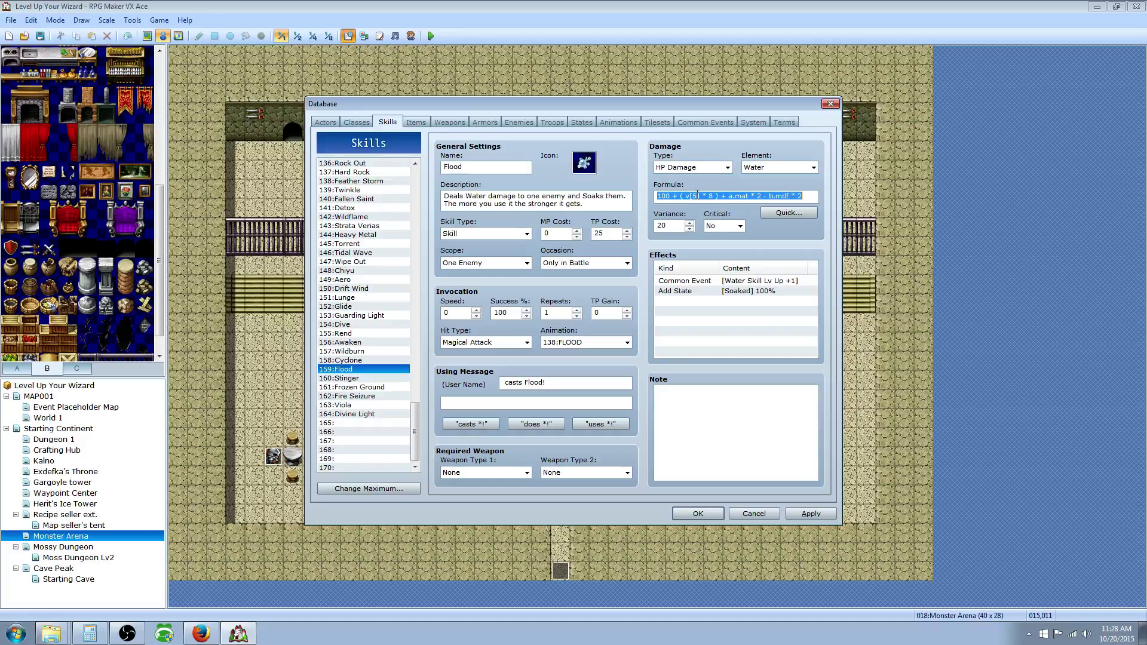
pyautogui.click(734, 292)
pyautogui.click(581, 121)
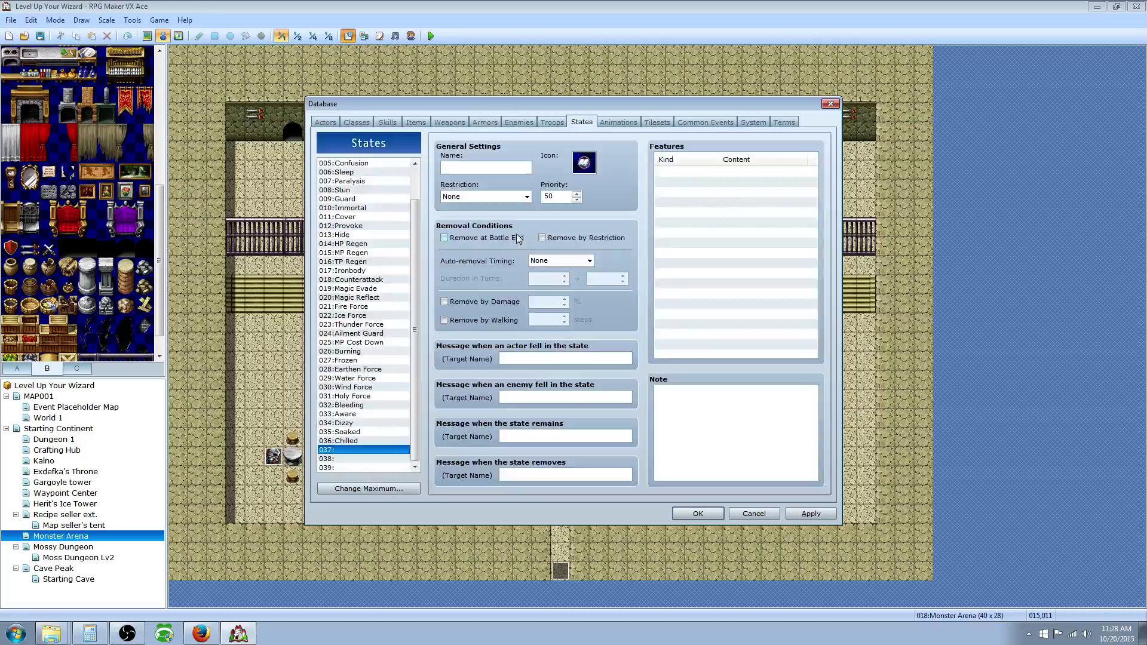
pyautogui.click(346, 432)
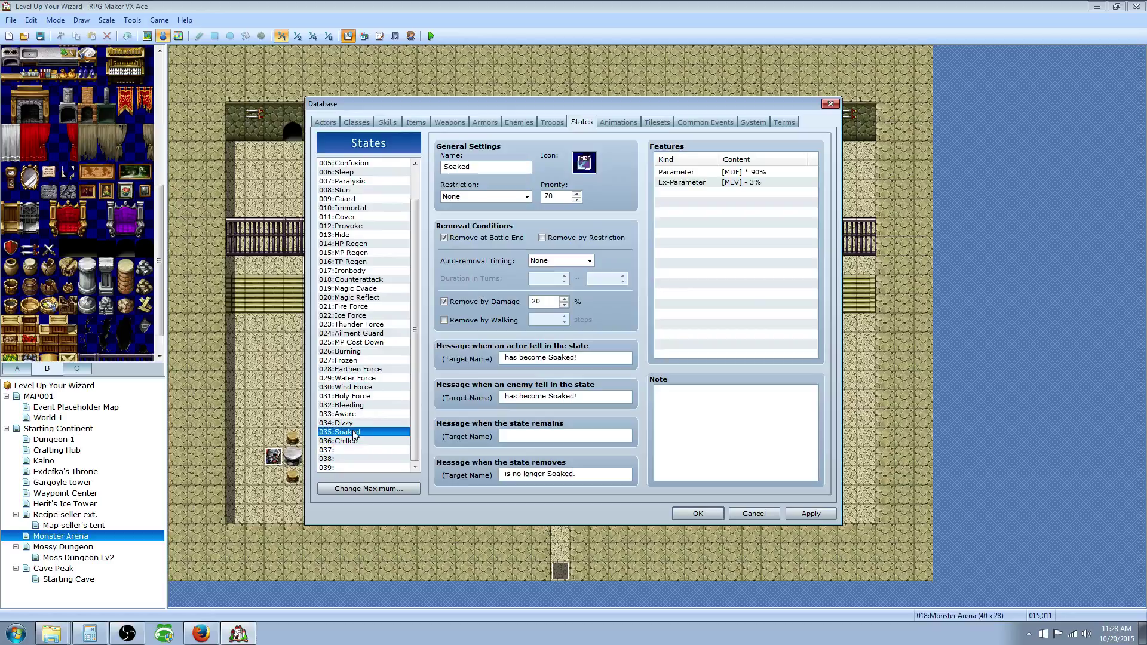
pyautogui.click(746, 172)
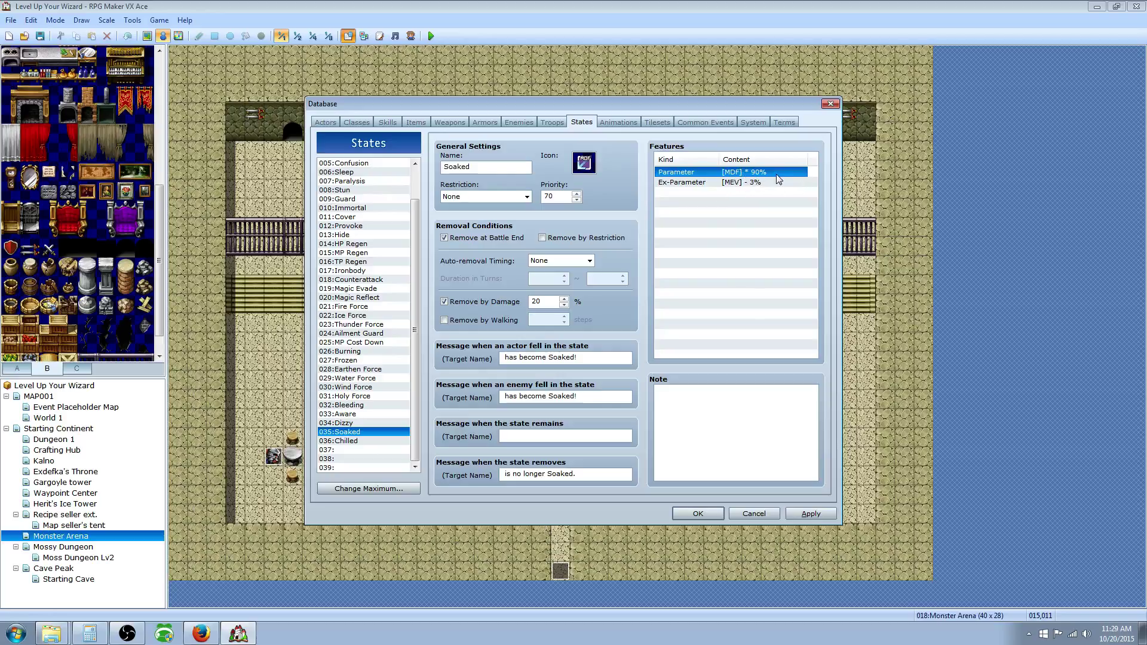
pyautogui.click(727, 183)
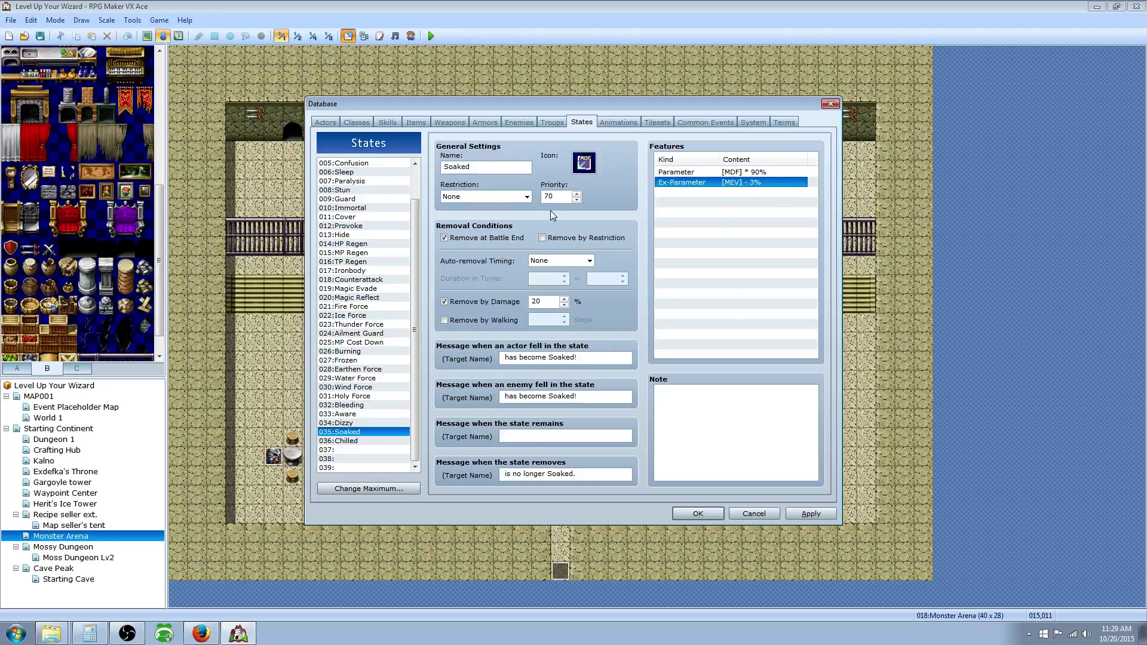
pyautogui.click(388, 122)
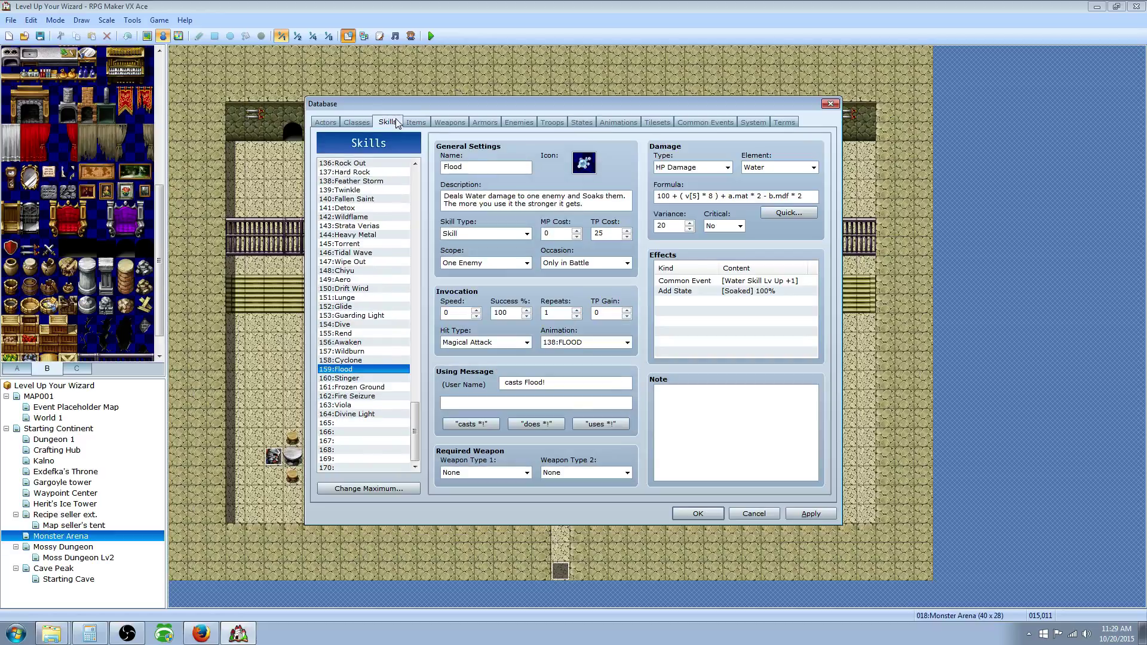